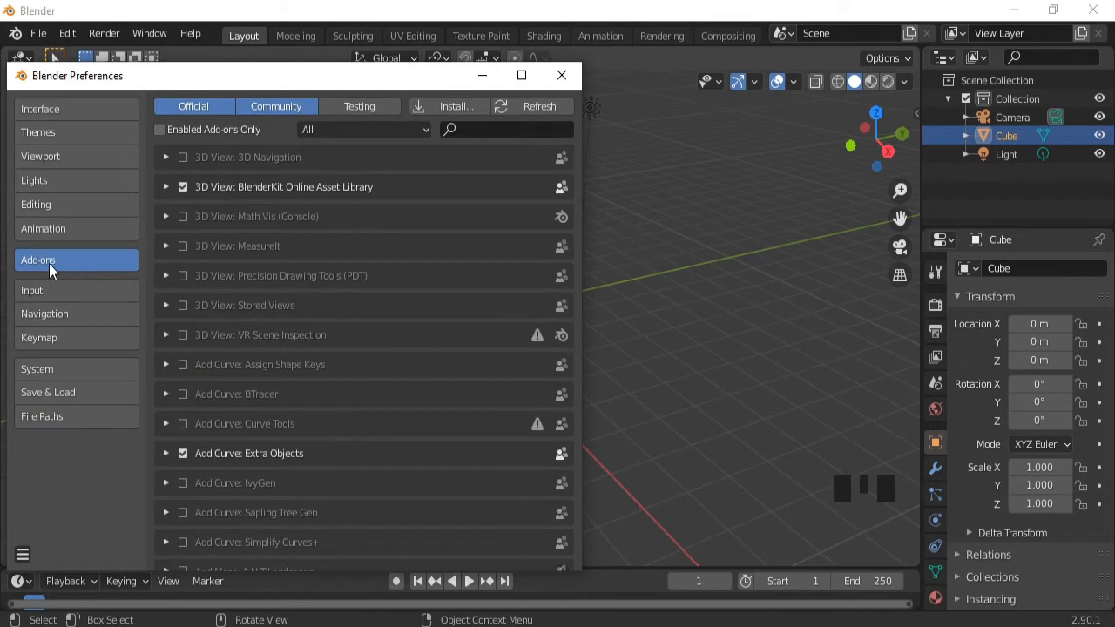
Locate tissue-master.zip in the Downloads folder for add-on installation, and close the file browser without installing it.
click(450, 106)
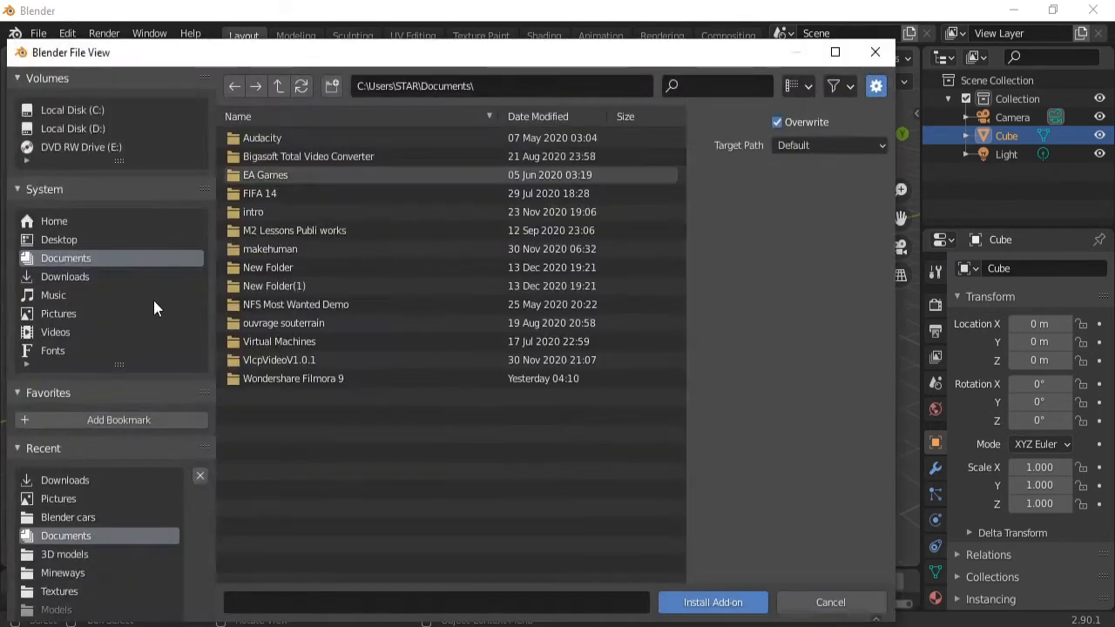
click(65, 276)
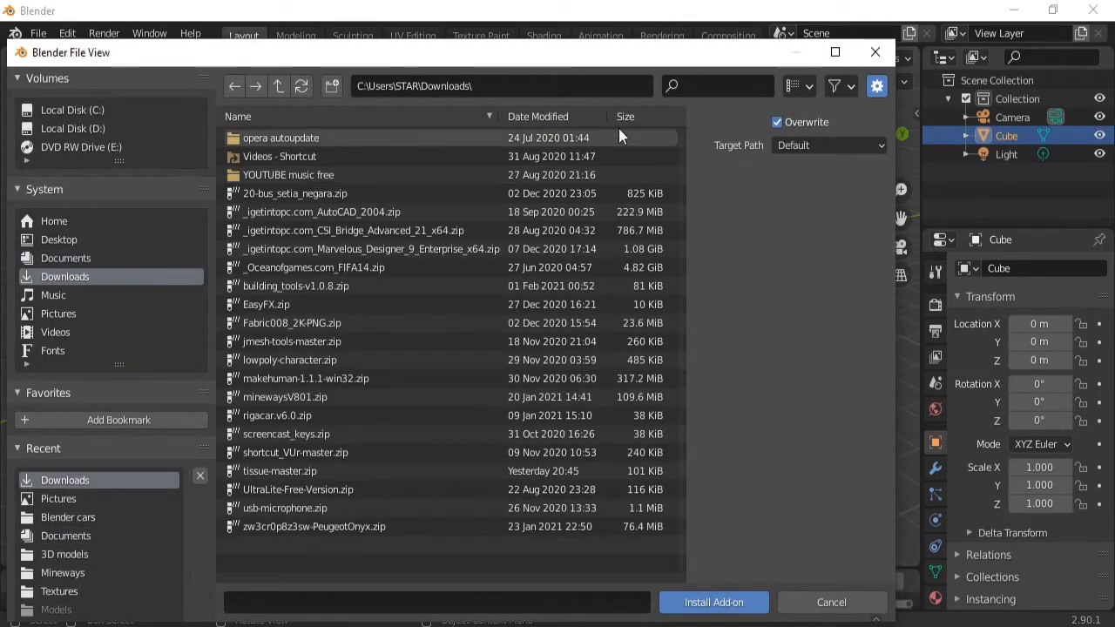
click(699, 85)
text(r)
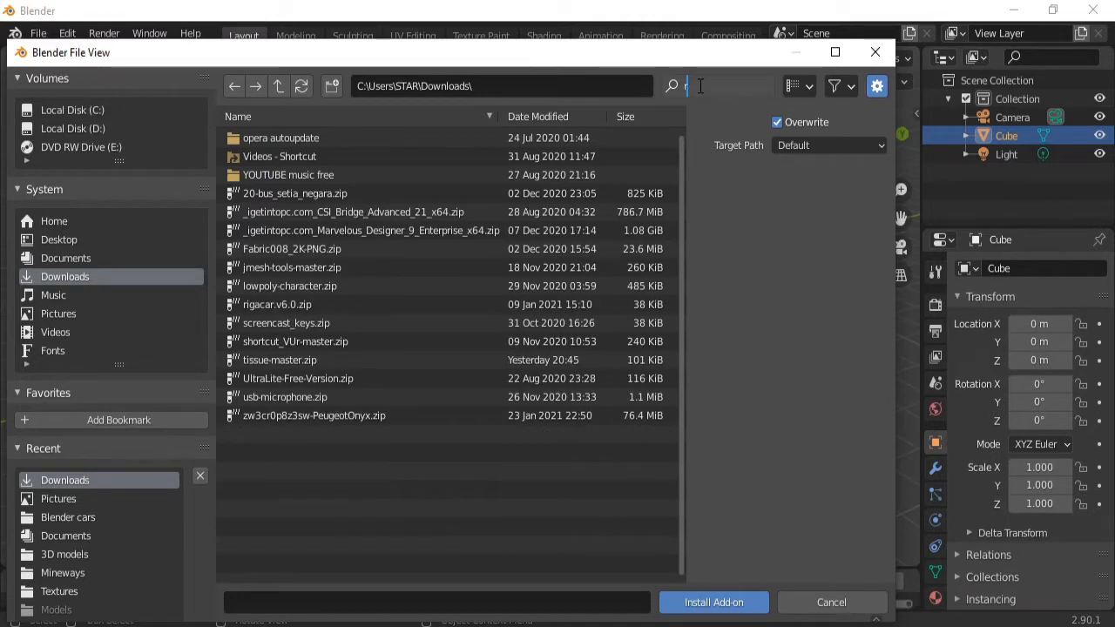
key(BackSpace)
text(ti)
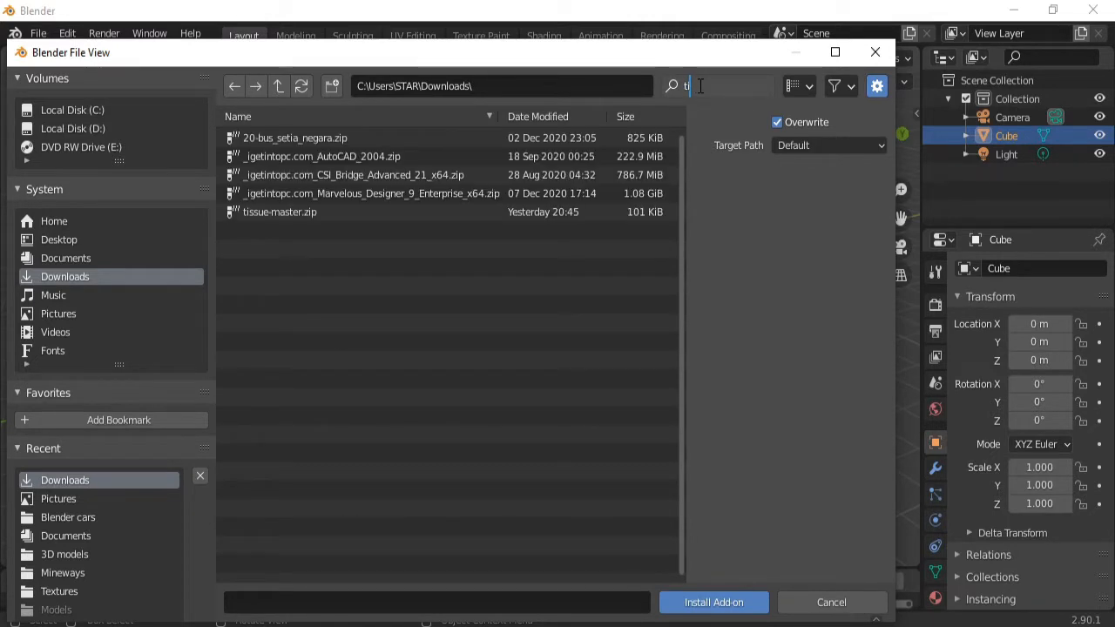
click(281, 212)
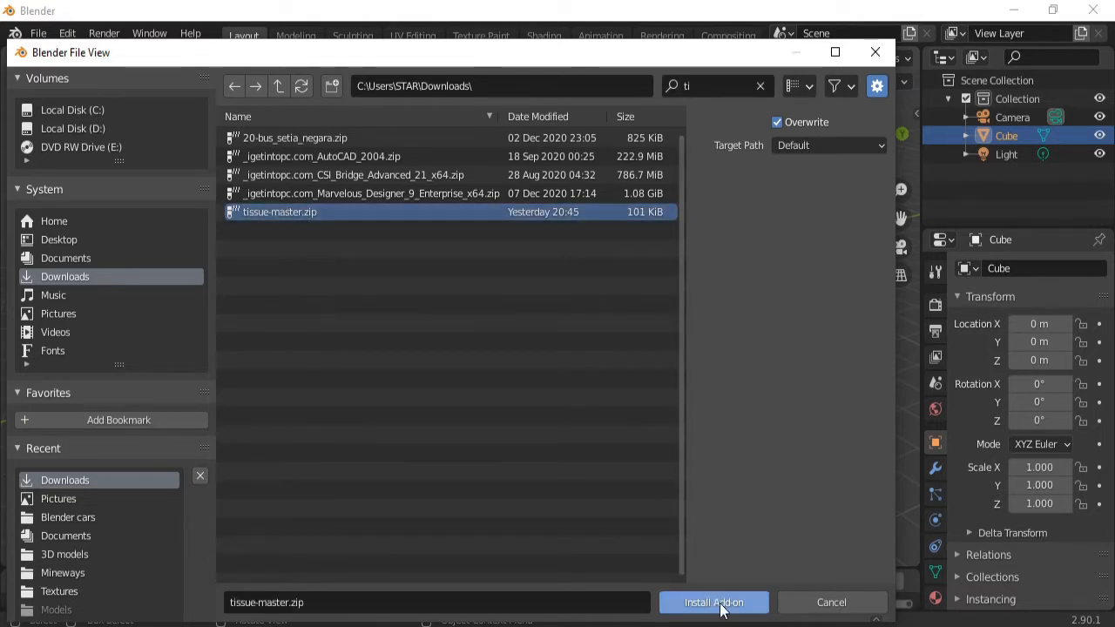
click(877, 54)
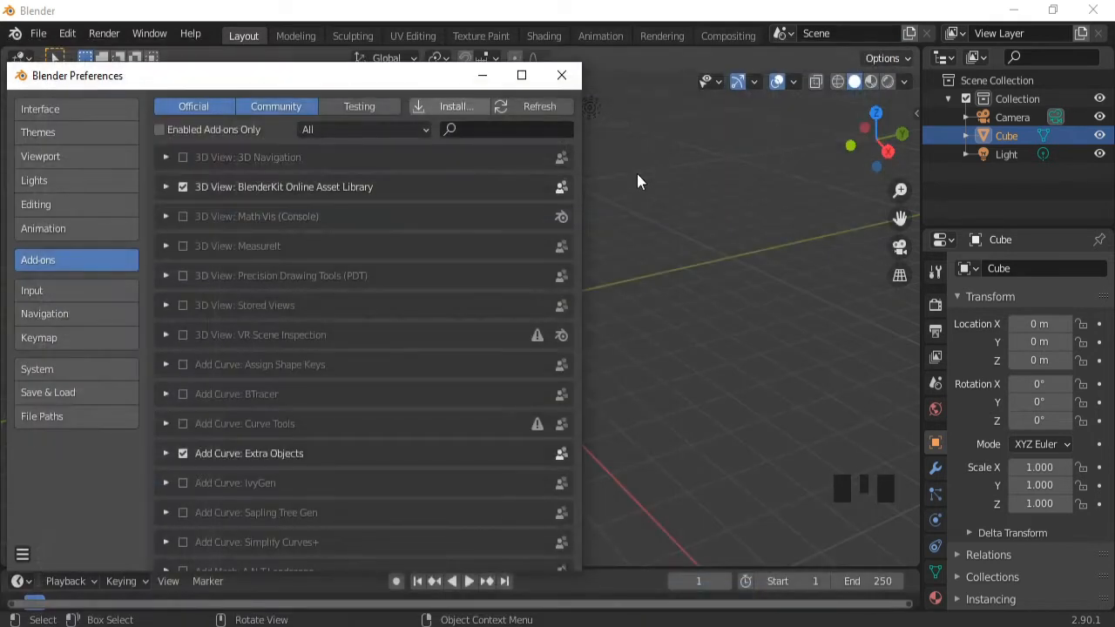
Search the add-ons for "tiss" to check the Mesh: Tissue add-on, and close the preferences.
click(518, 133)
text(t)
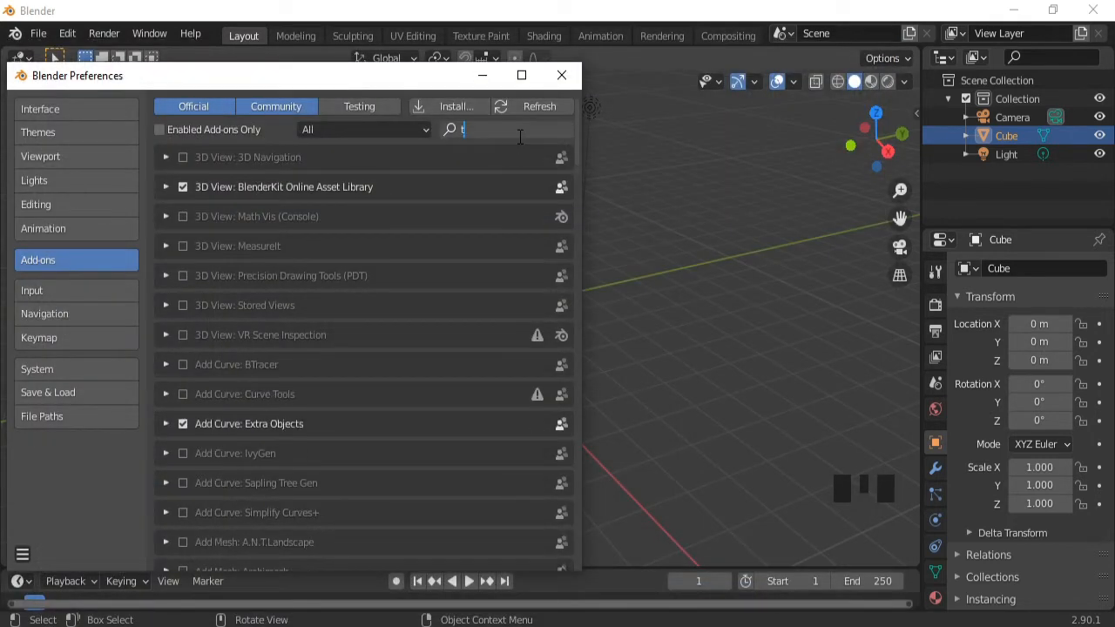
text(iss)
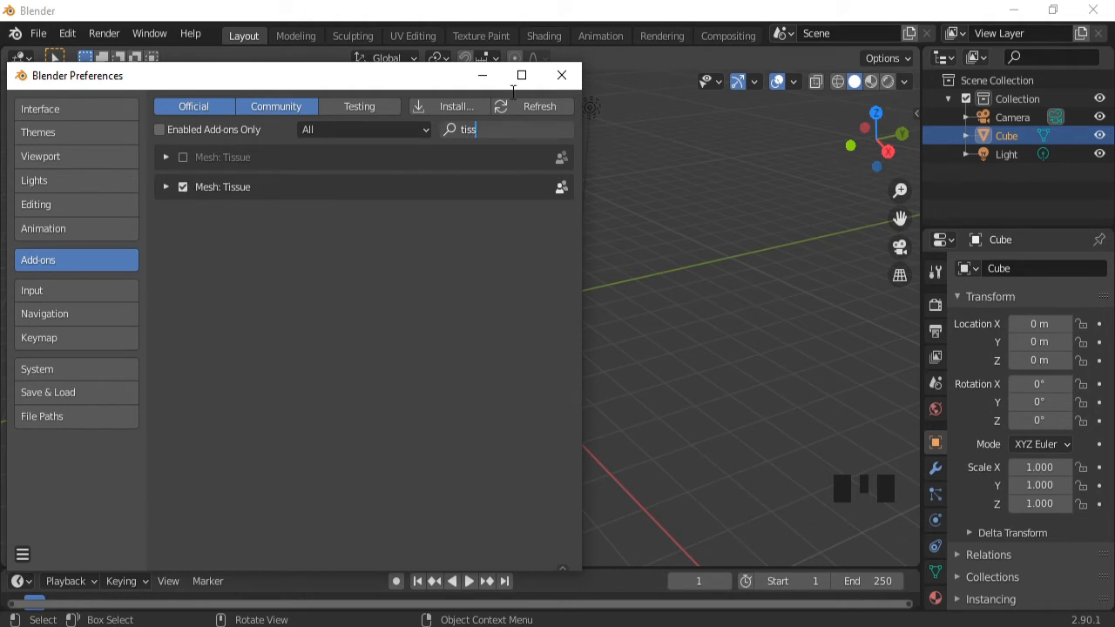
click(562, 76)
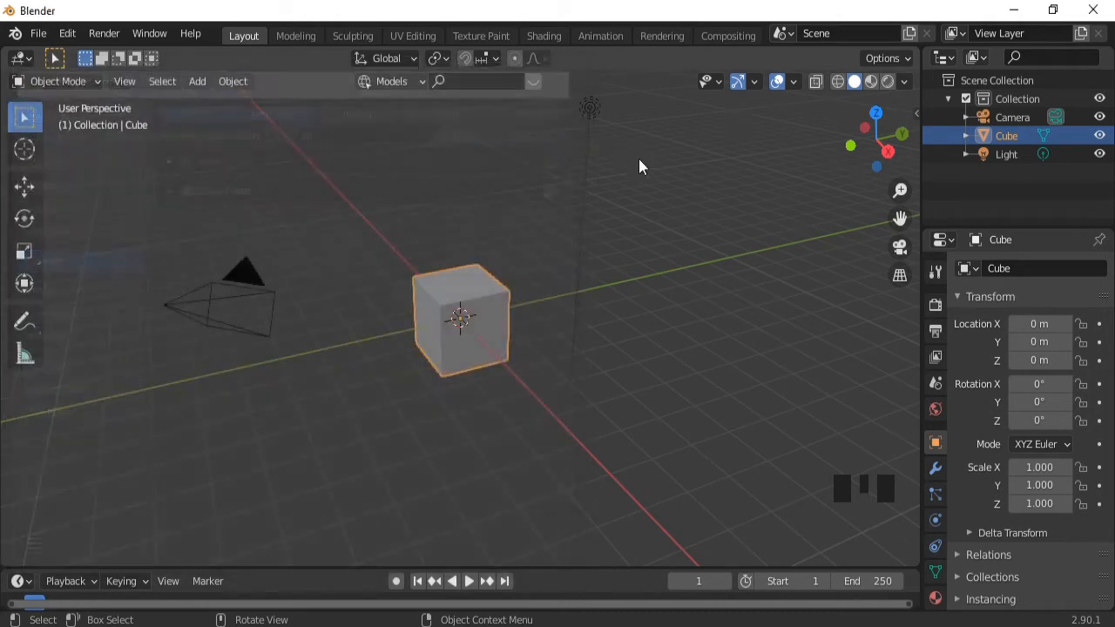
Delete the default cube and add a mesh plane at the scene origin.
key(x)
click(617, 356)
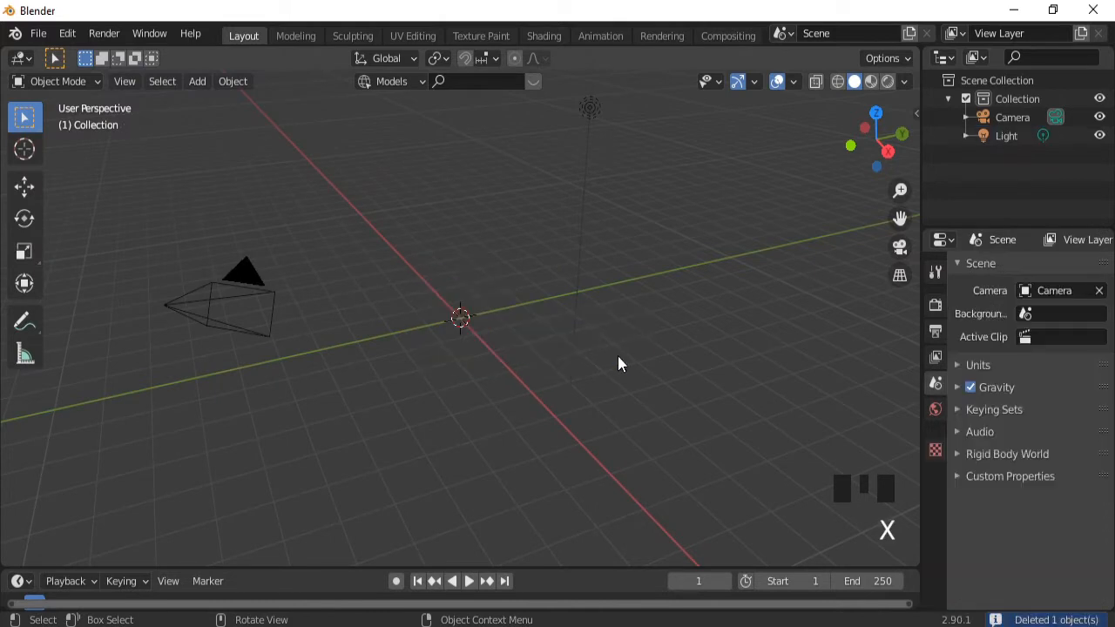
key(shift+a)
mouse_move(618, 359)
mouse_move(604, 250)
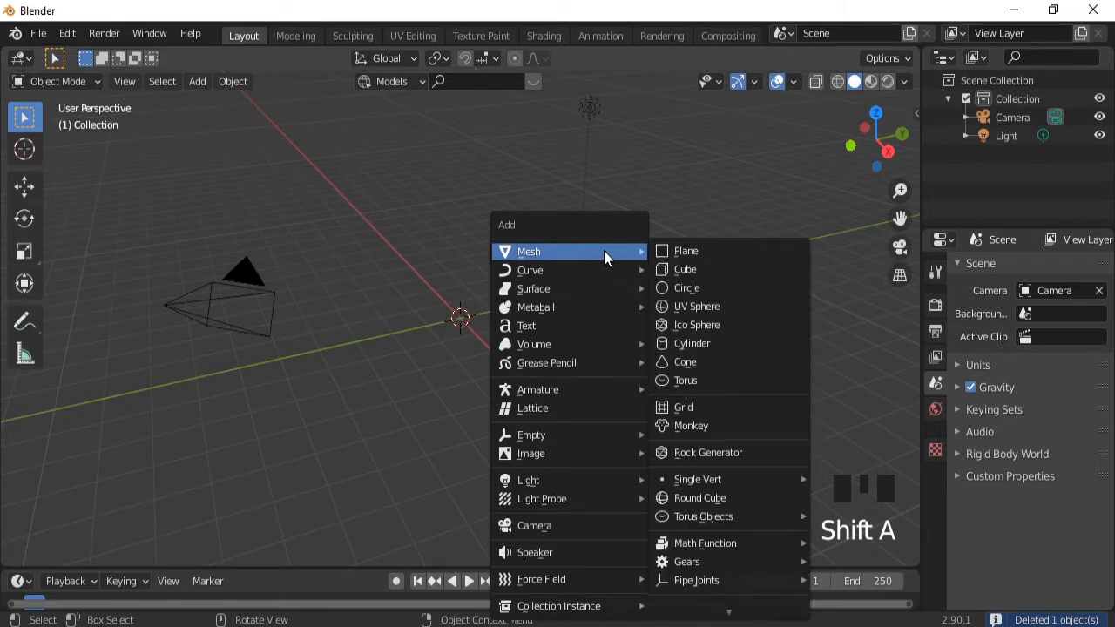
click(685, 251)
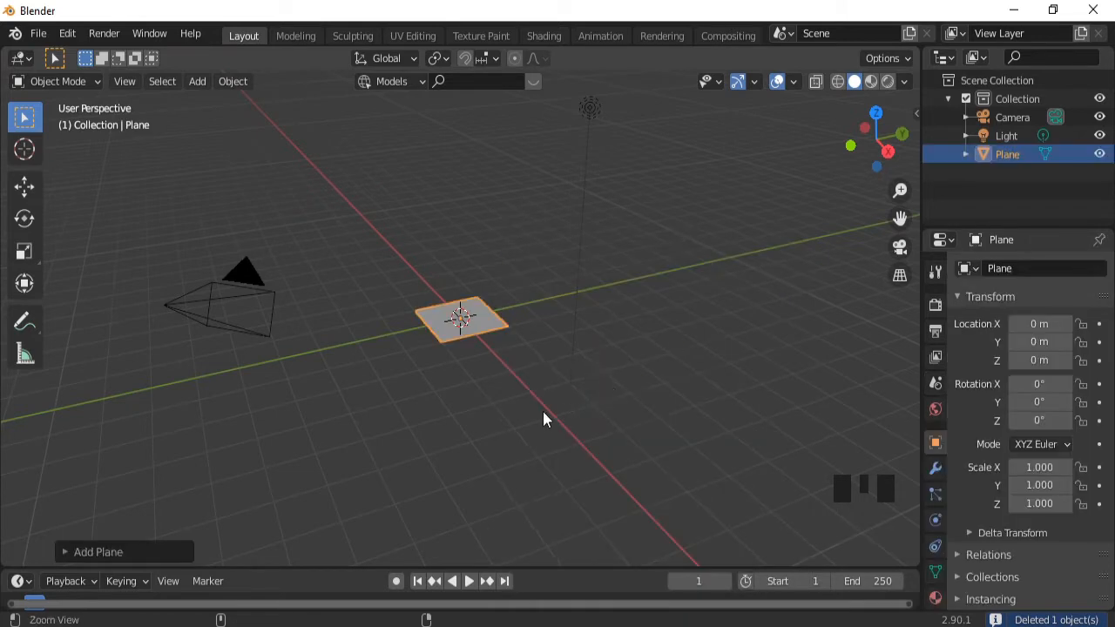
Enter Edit Mode on the plane and subdivide it once into four faces.
ctrl+middle_drag(542, 408, 527, 376)
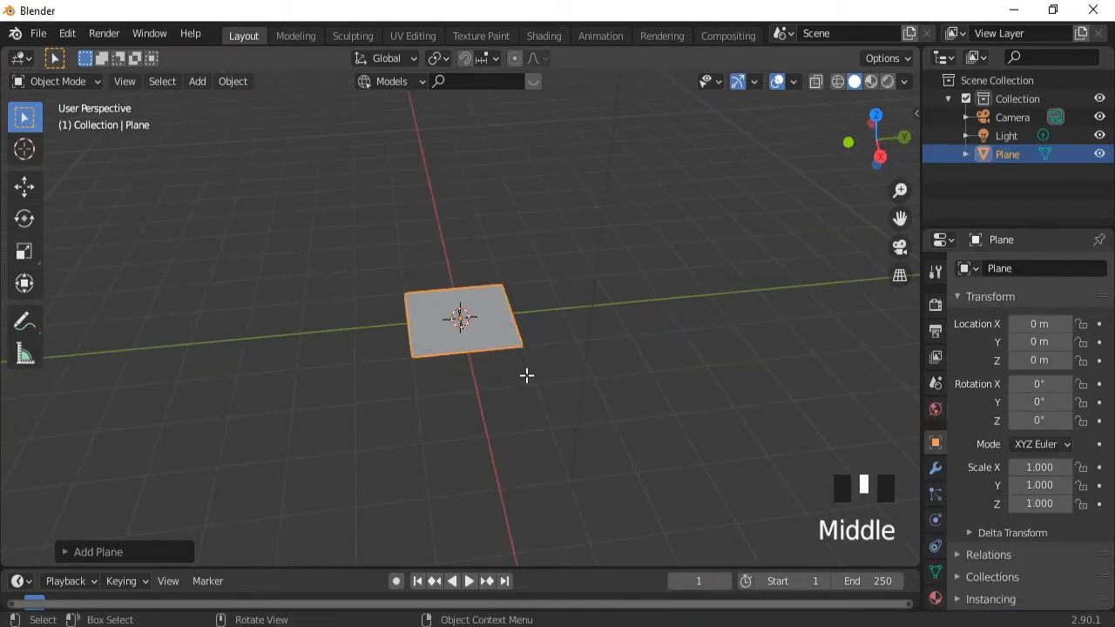
key(Tab)
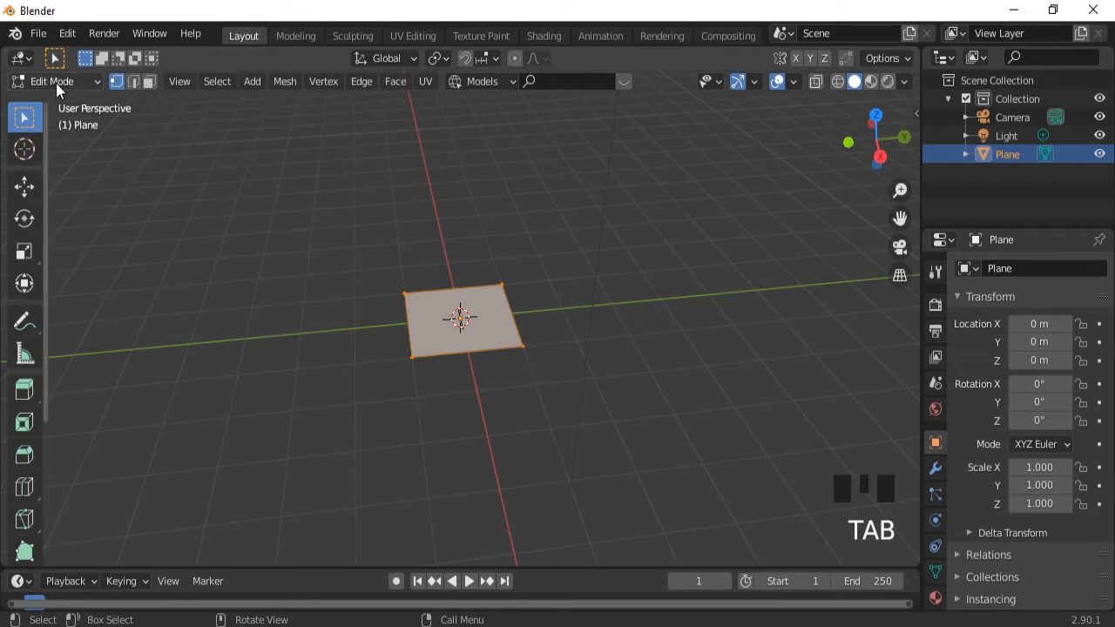
right_click(472, 350)
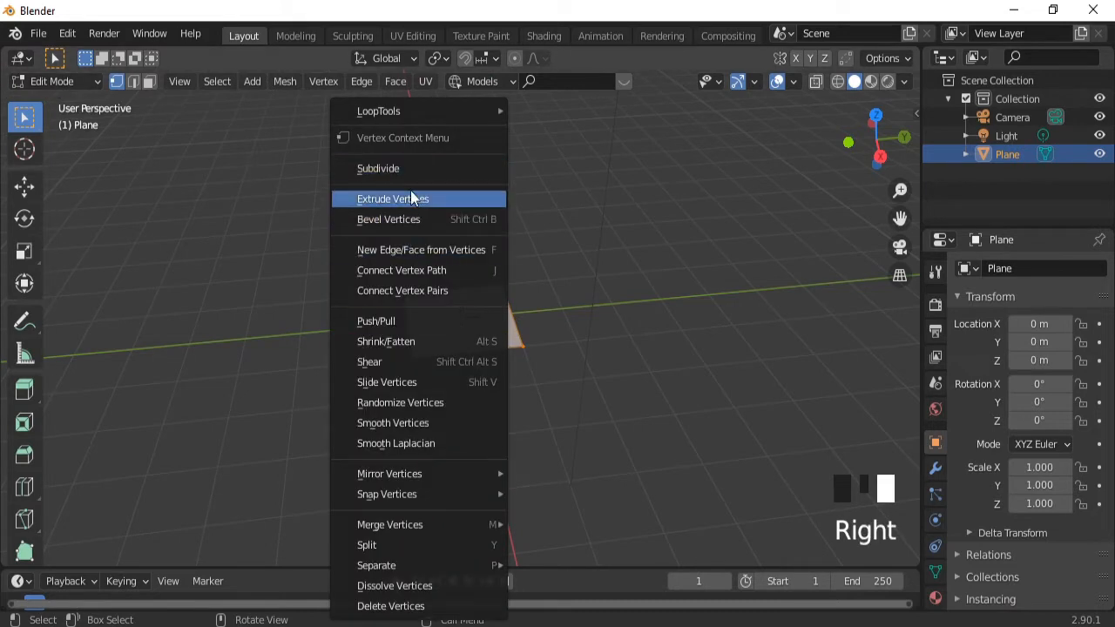
click(399, 166)
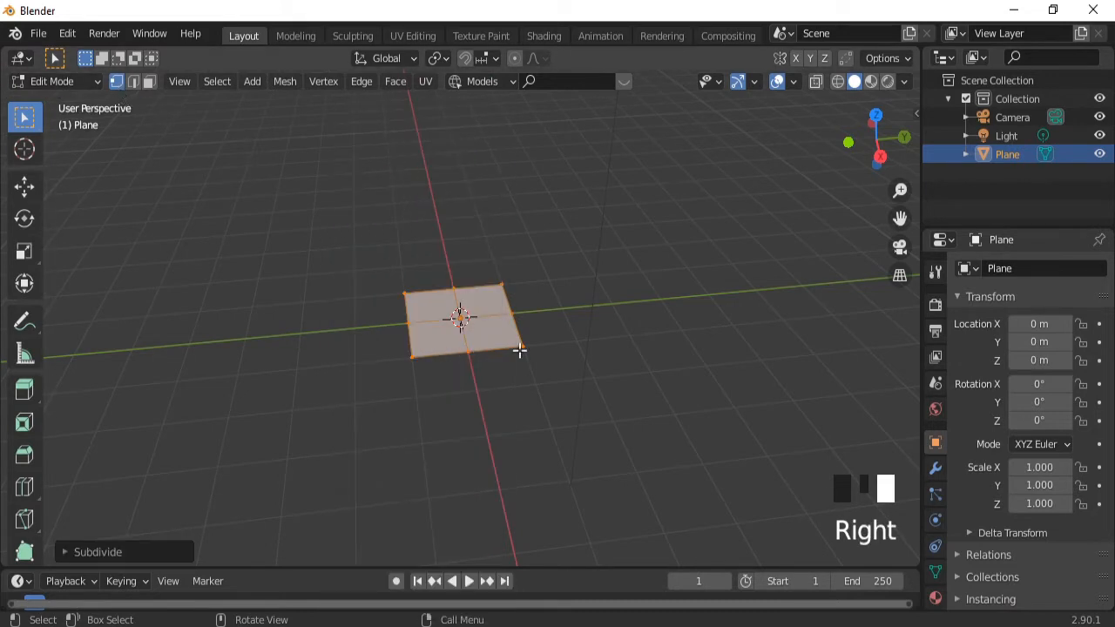
Move the plane's three middle vertices along the Y axis by about -0.39 m to form a chevron.
click(511, 312)
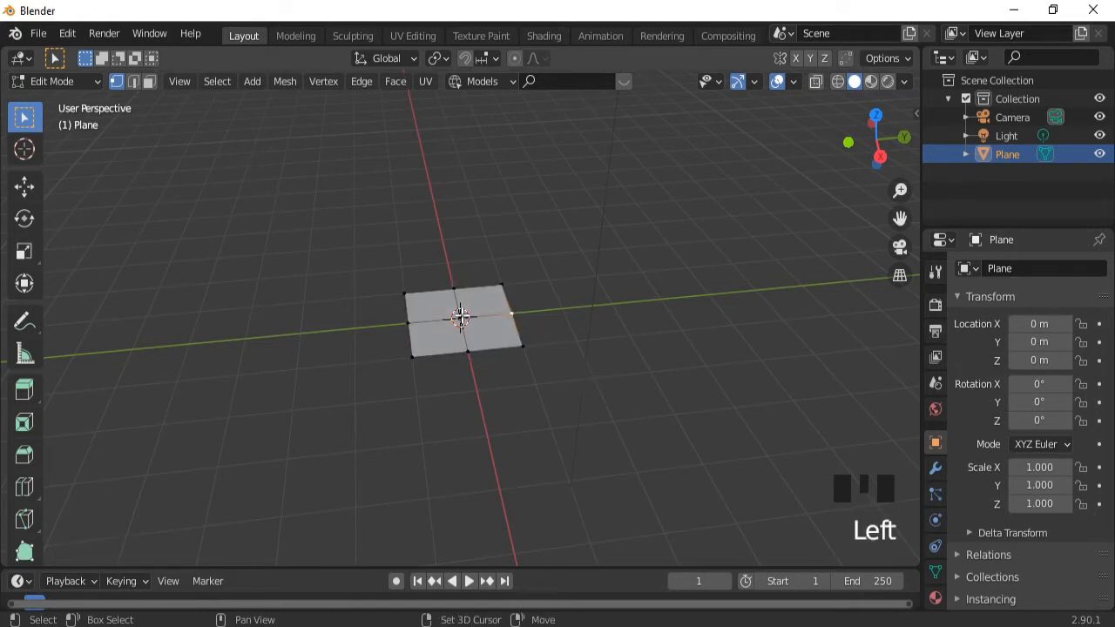
shift+click(460, 317)
shift+click(411, 322)
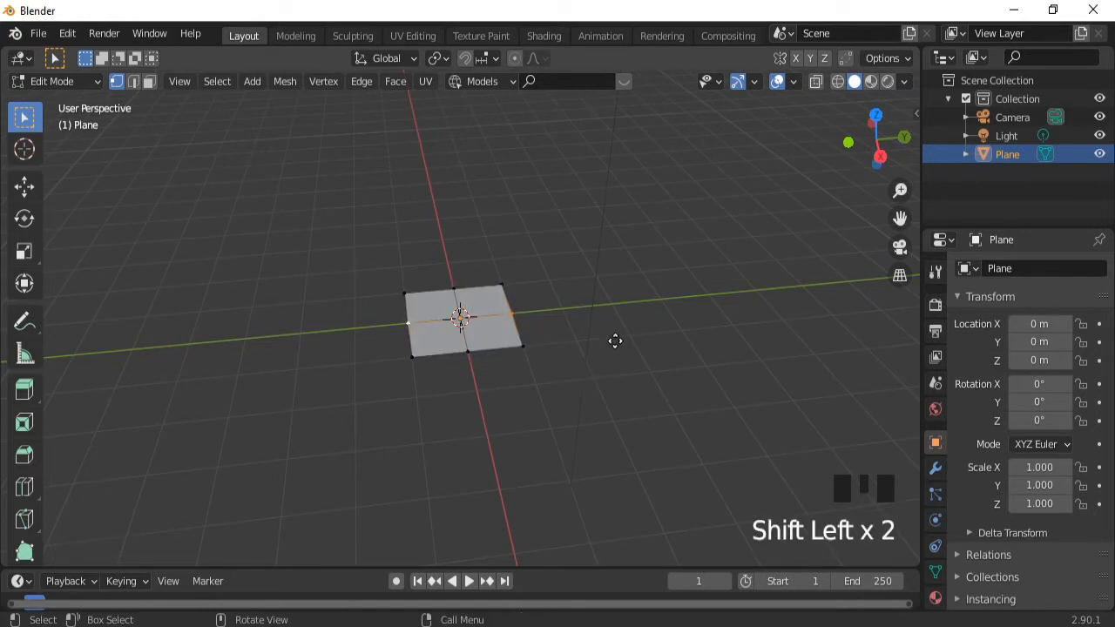
key(g)
key(y)
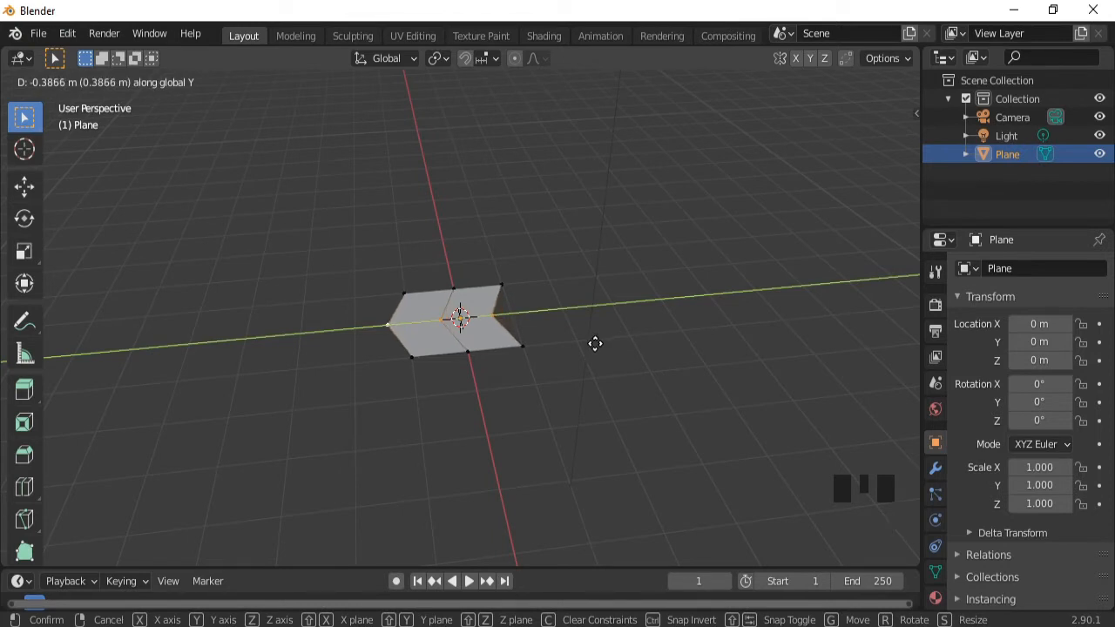
click(595, 343)
Duplicate the whole chevron about -1.98 m along the X axis and fine-tune the copy's X position against the original.
key(a)
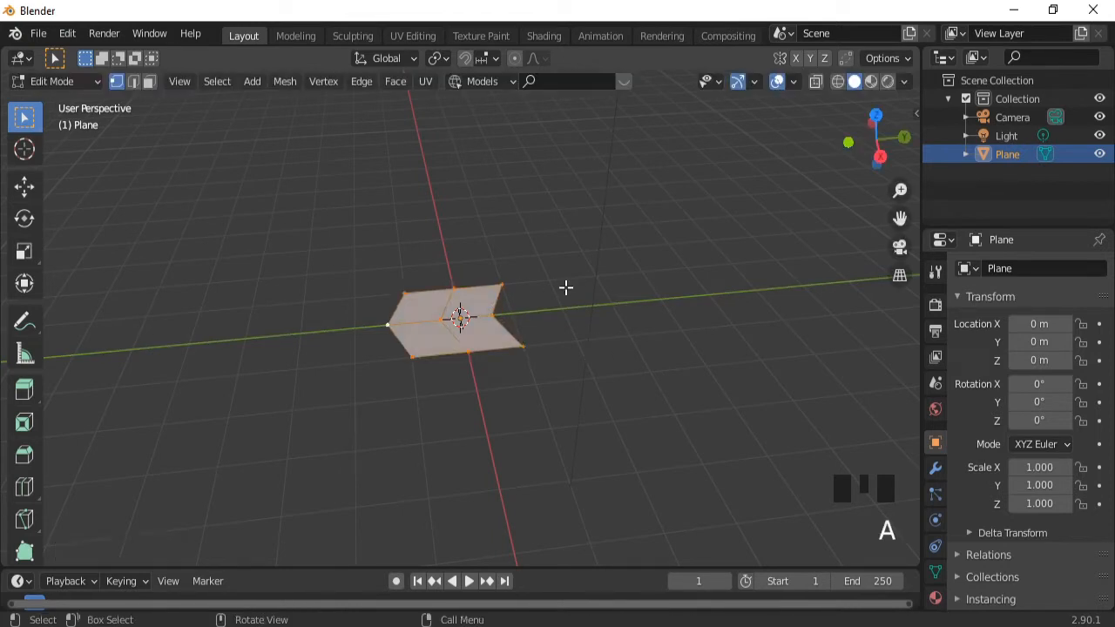
key(shift+d)
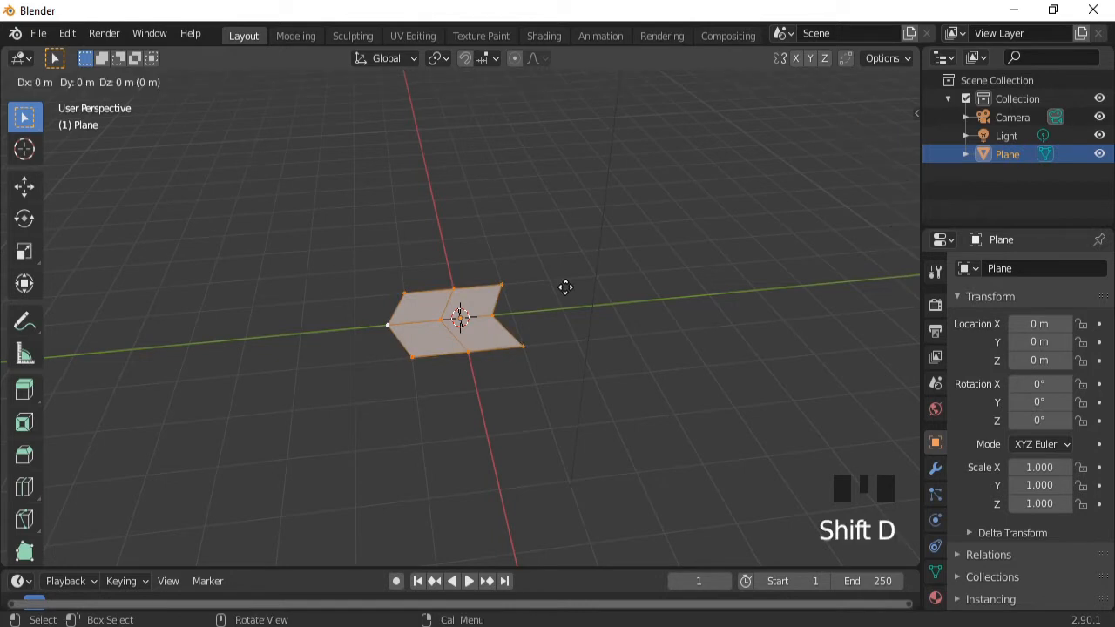
key(x)
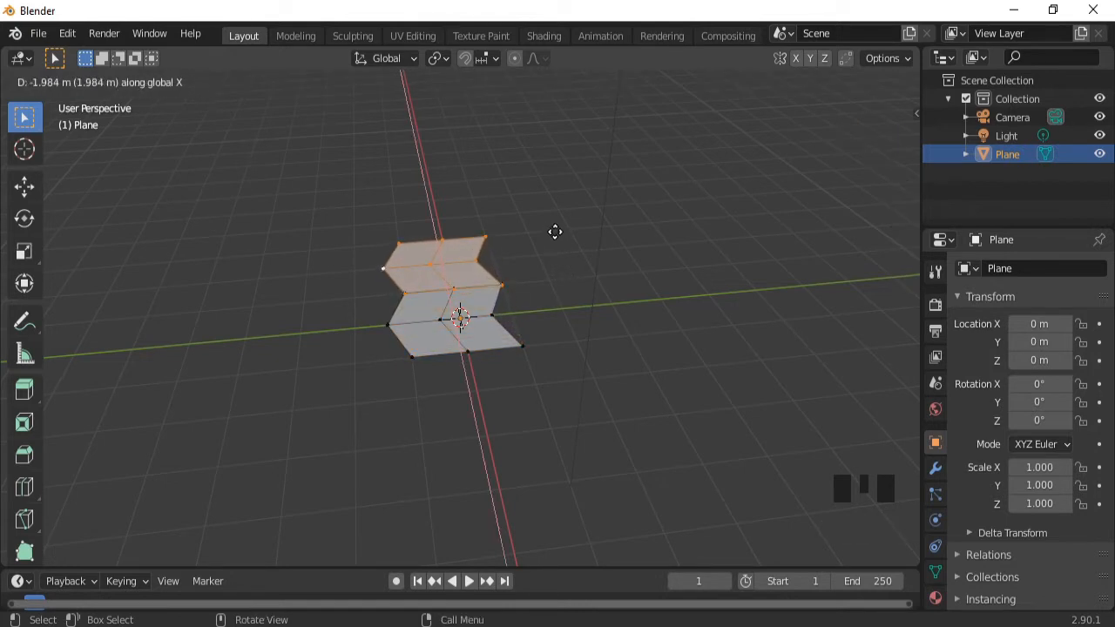
click(555, 231)
middle_drag(413, 325, 594, 341)
key(g)
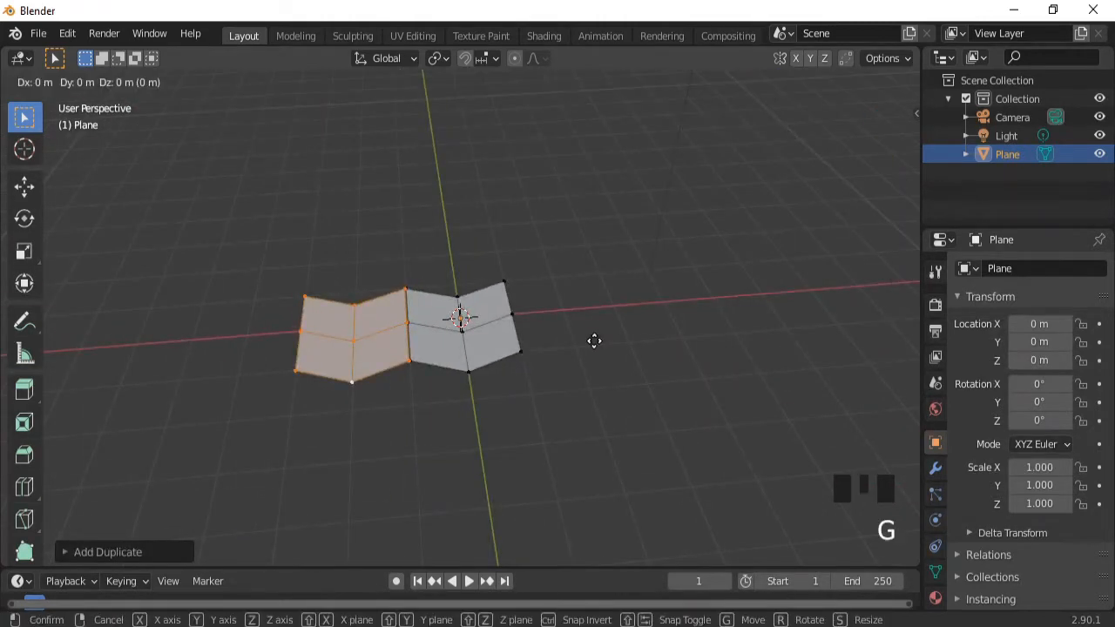
key(x)
click(595, 341)
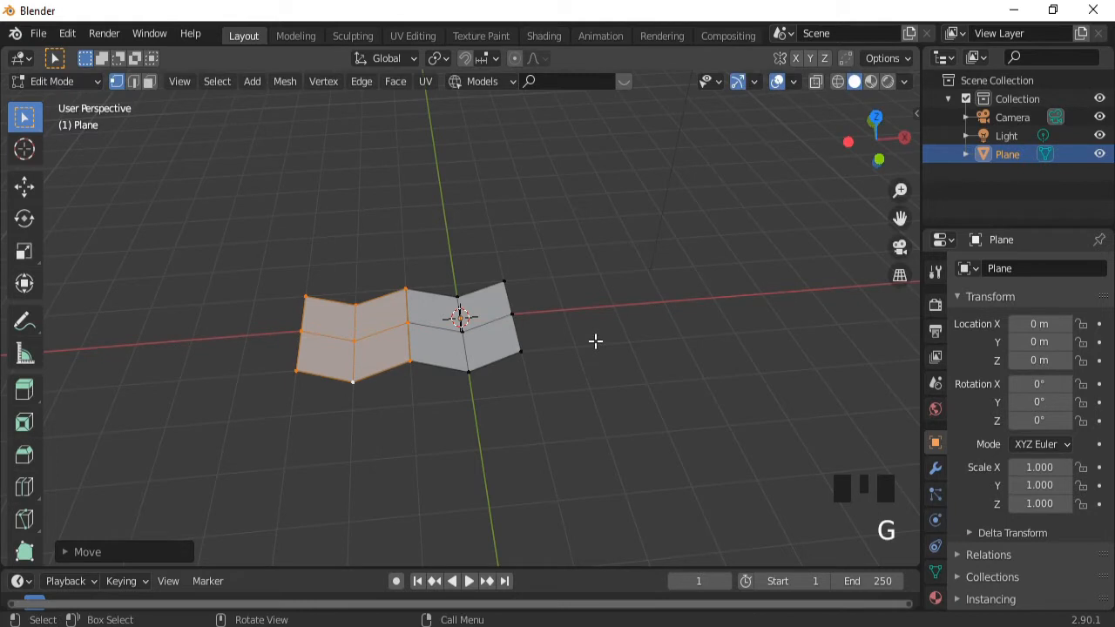
key(a)
key(shift+d)
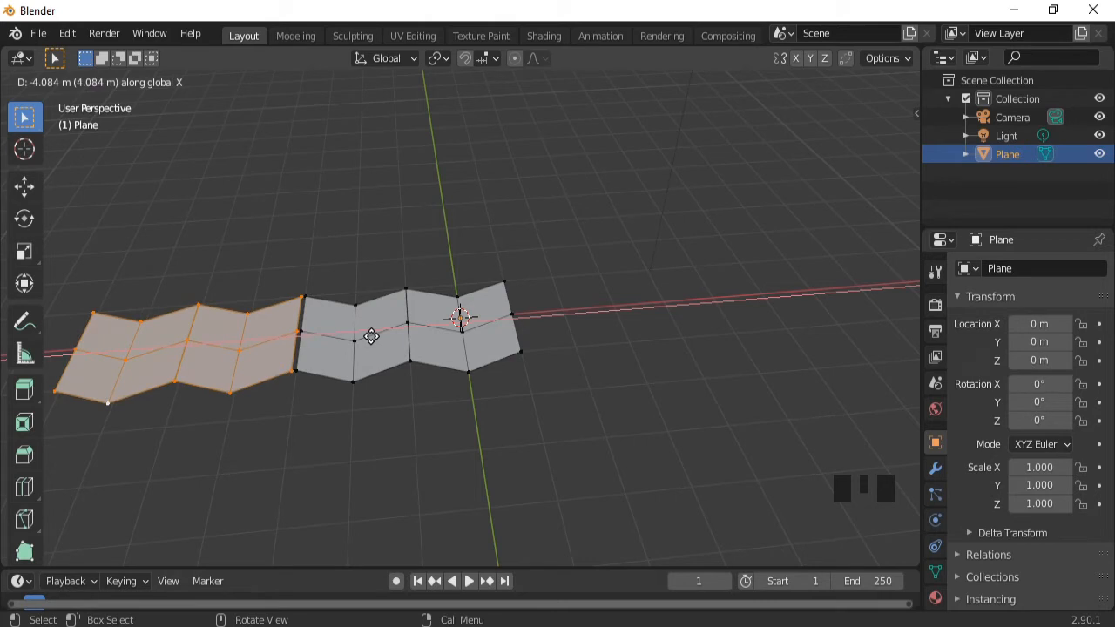
key(Escape)
Select the linked geometry of the copied chevron and try to rotate it 180° around the Z axis.
click(381, 344)
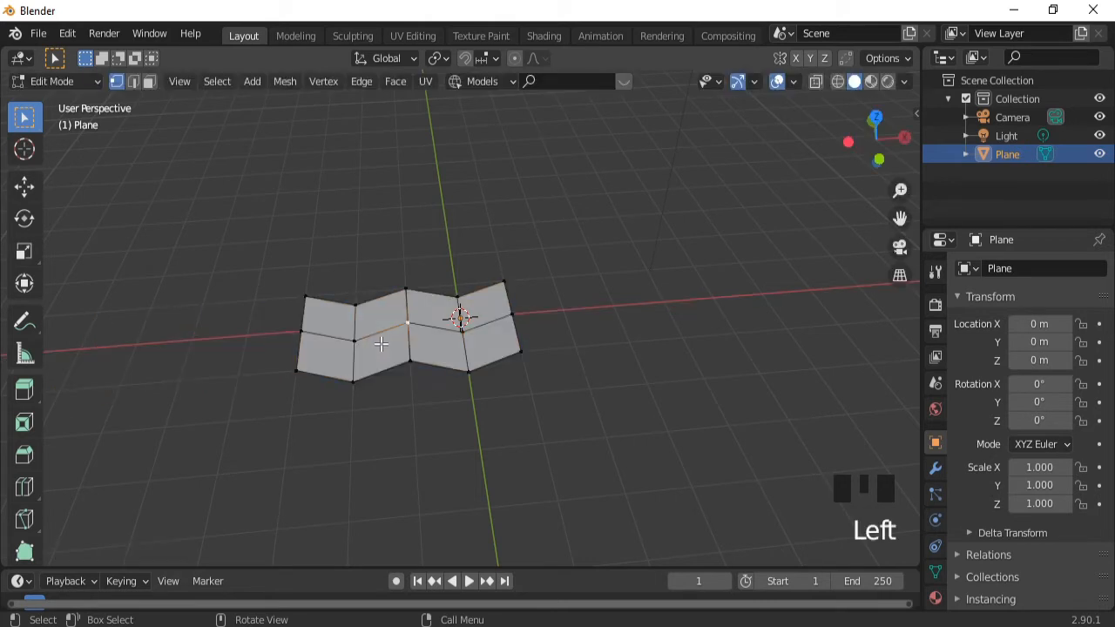
key(ctrl+l)
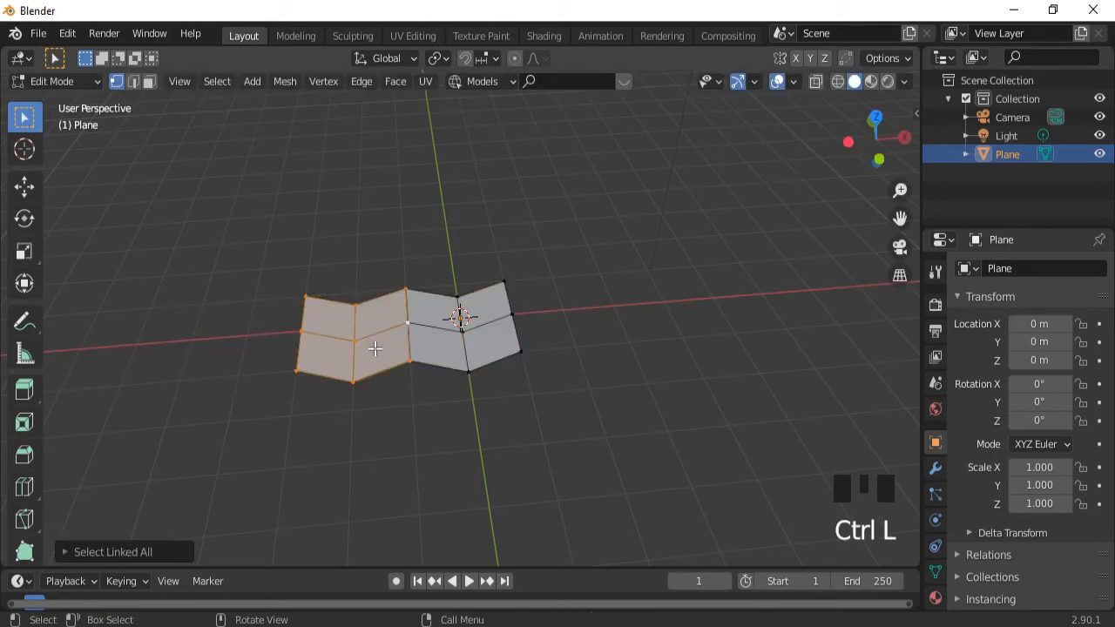
text(rz180)
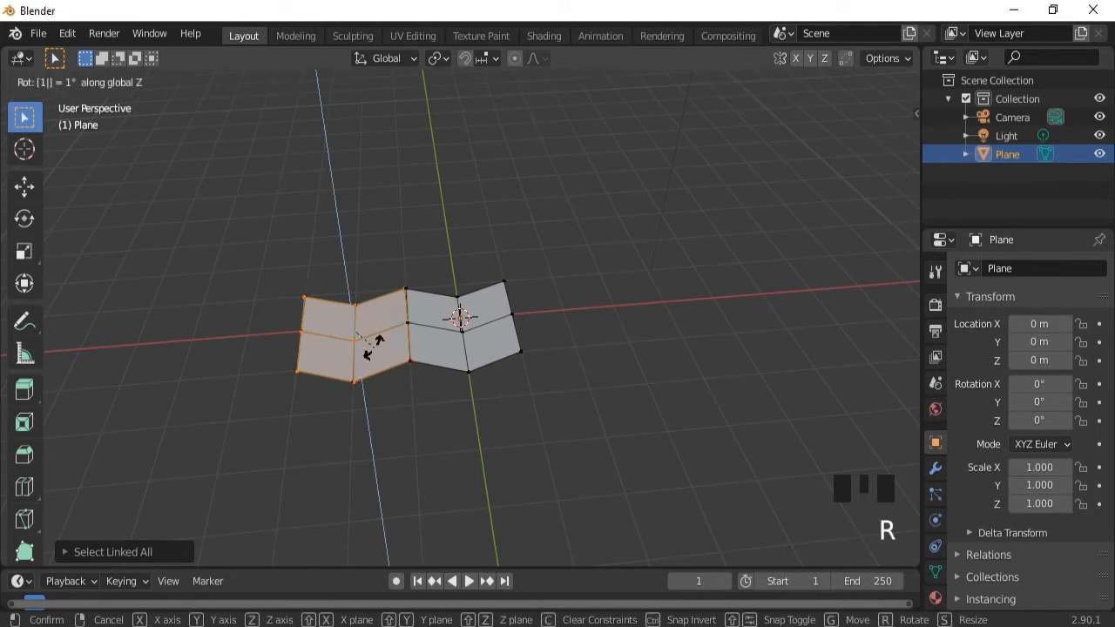
key(Return)
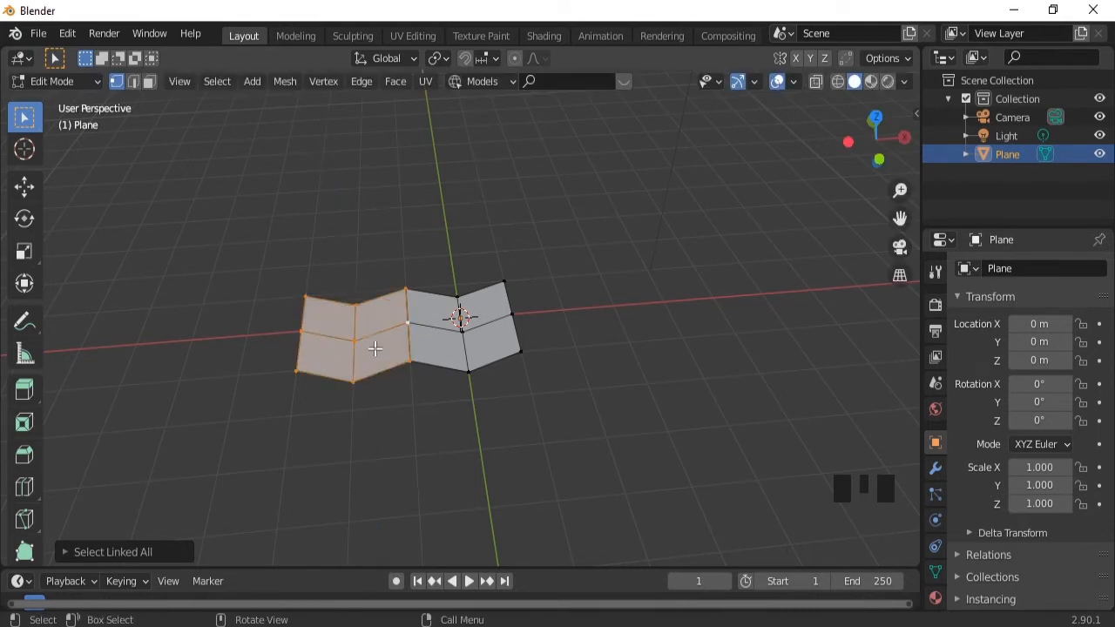
Move the overlapping duplicate away along the X axis and delete its vertices.
key(g)
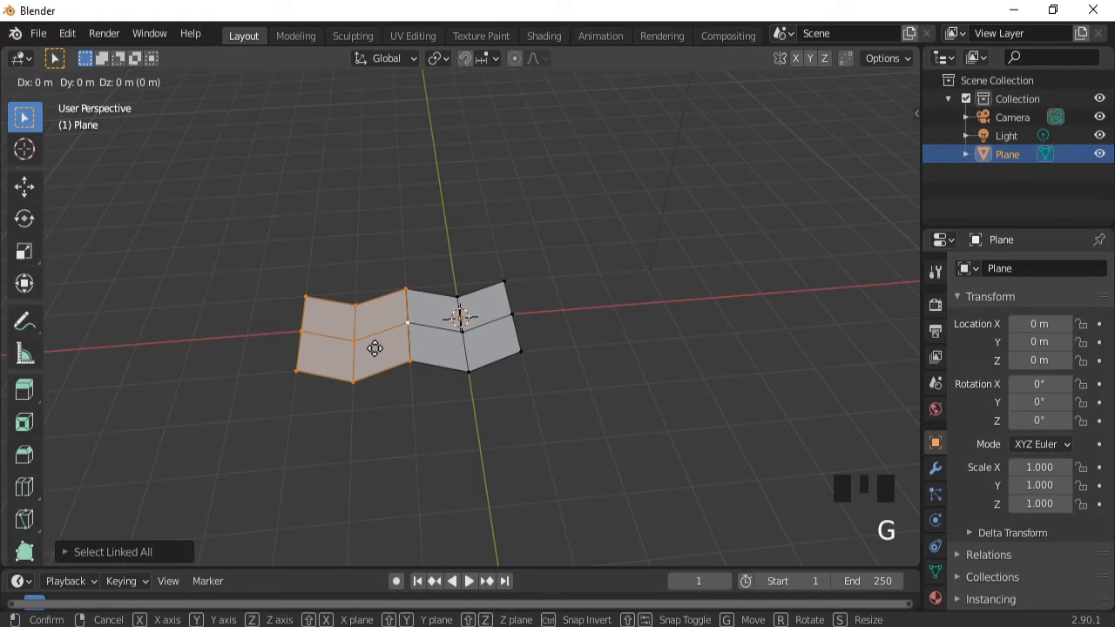
key(x)
click(251, 340)
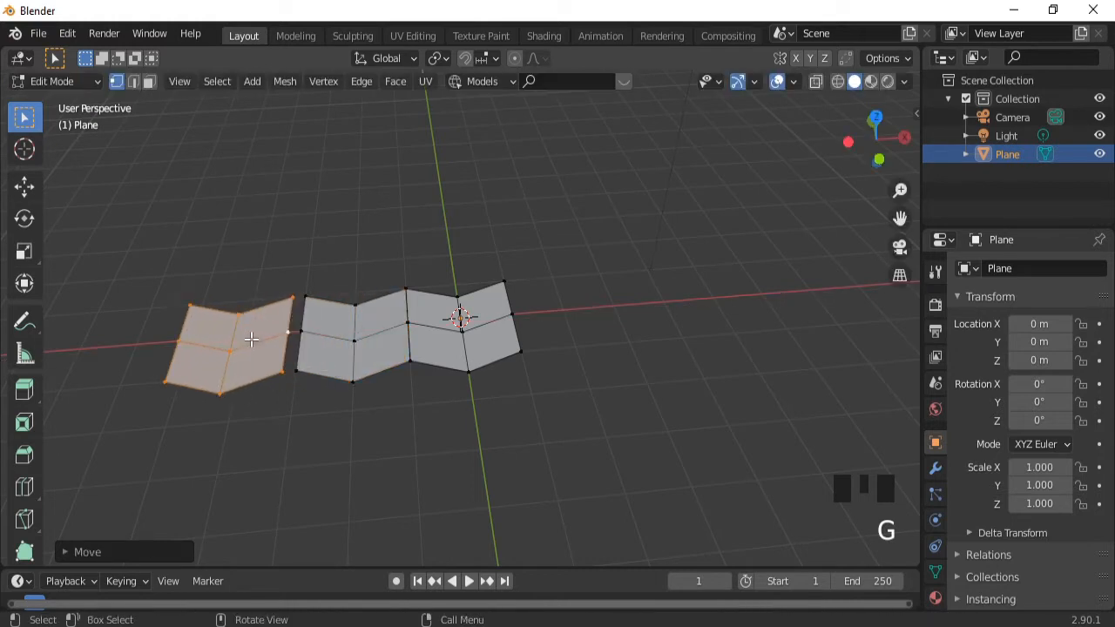
key(x)
click(211, 301)
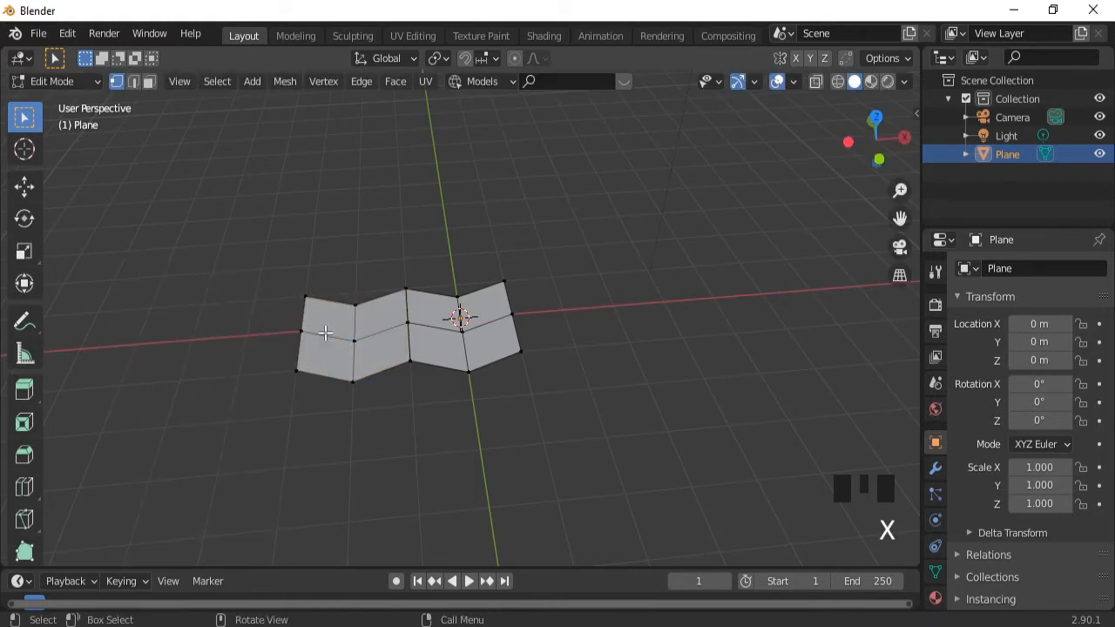
Select the linked geometry of the copied chevron and rotate it 180° around the Z axis.
click(325, 333)
key(ctrl+l)
key(g)
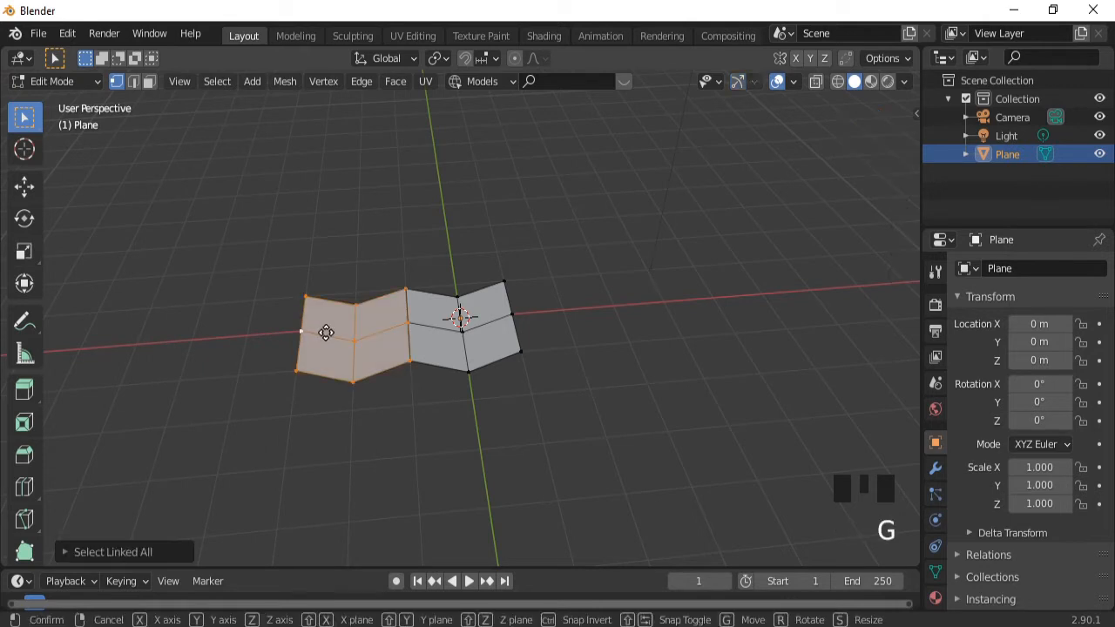
right_click(290, 329)
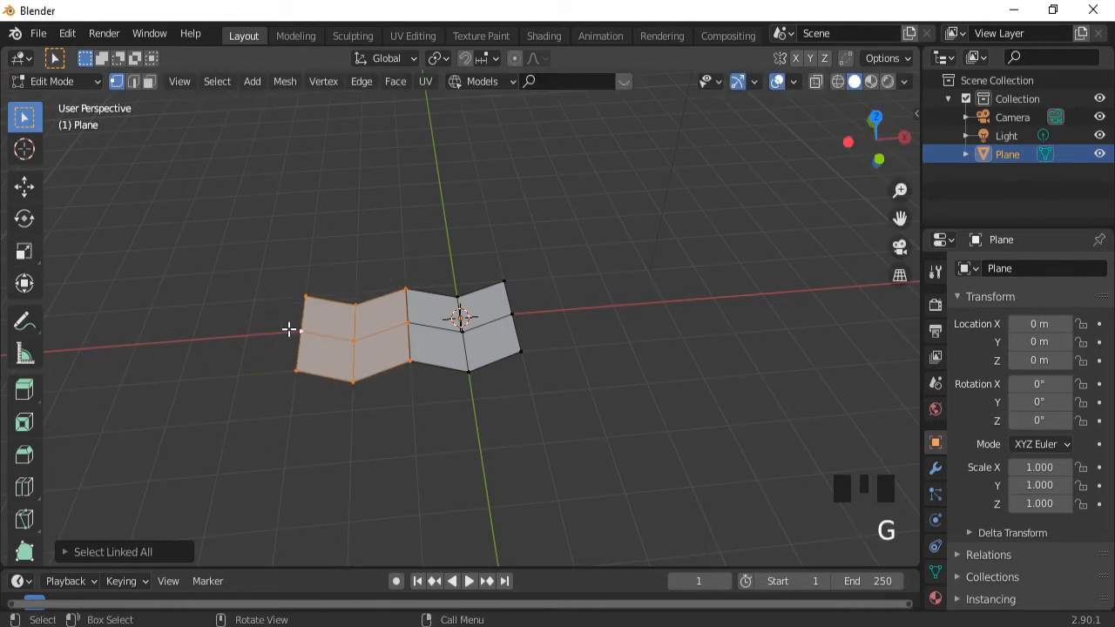
text(rz)
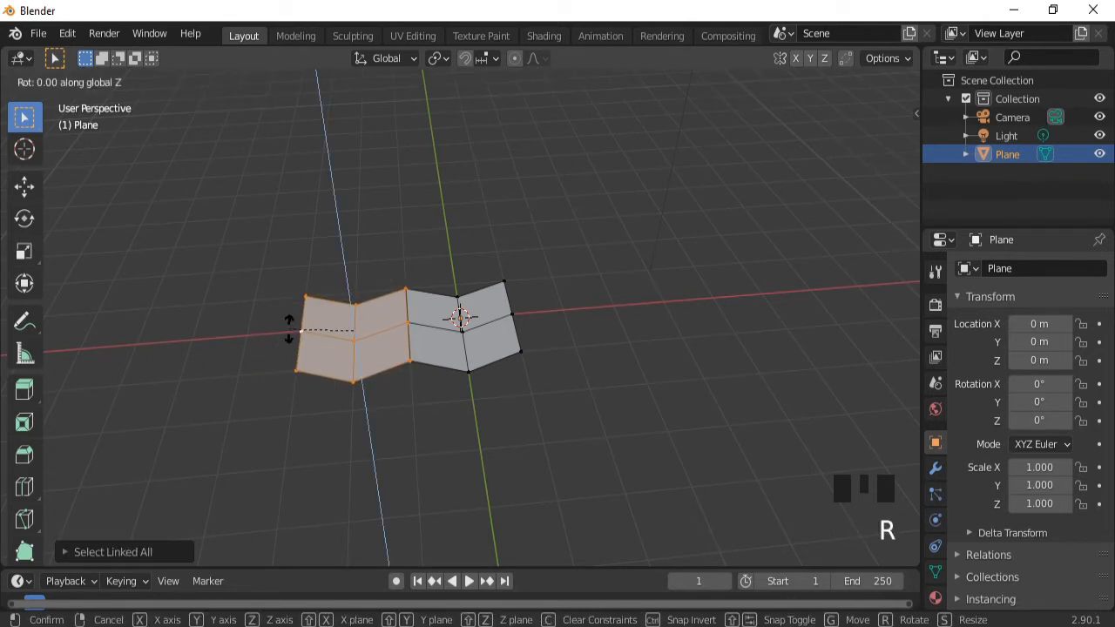
text(180)
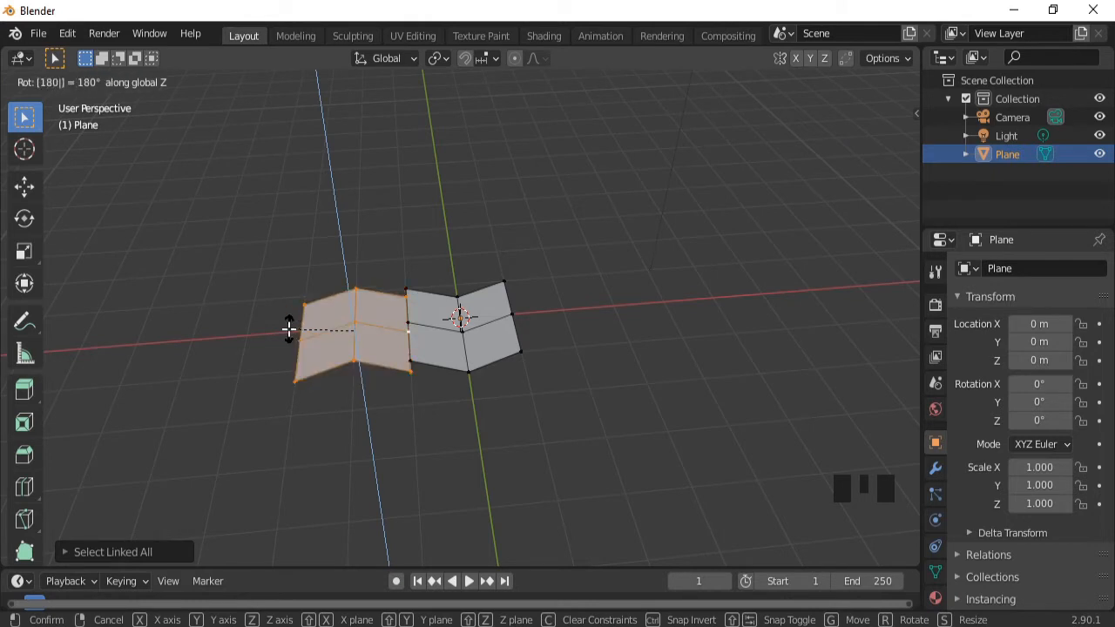
key(Return)
Move the rotated chevron about 0.25 m along the Y axis so its edge lines up with the original chevron.
key(g)
key(y)
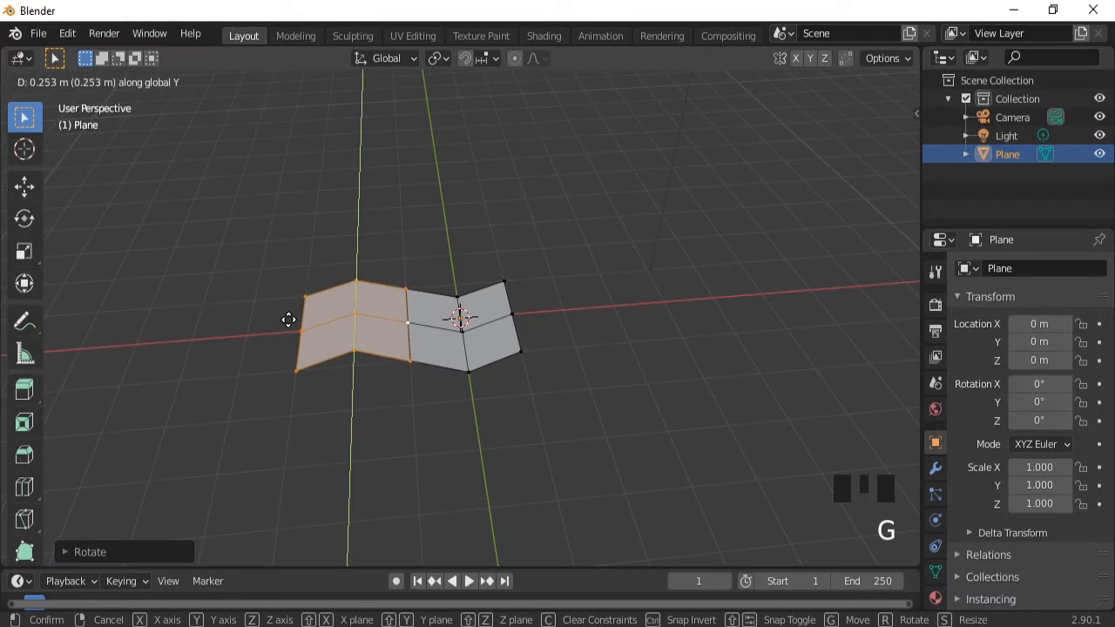
click(288, 320)
Select the whole zigzag and duplicate it along the positive X axis so the copy continues the strip end to end.
key(a)
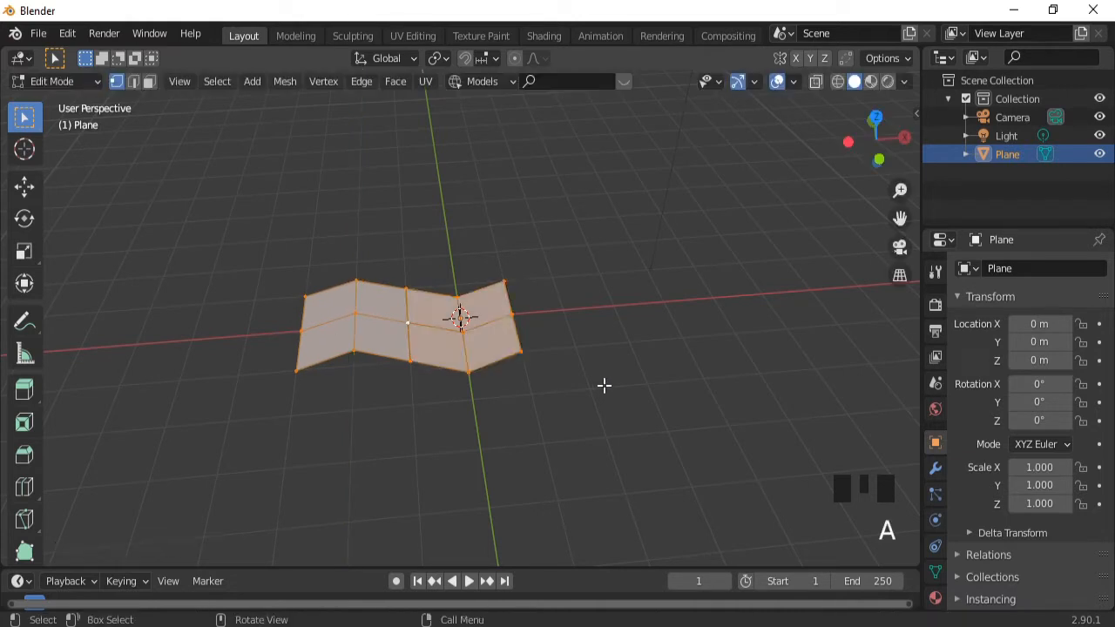
key(shift+f)
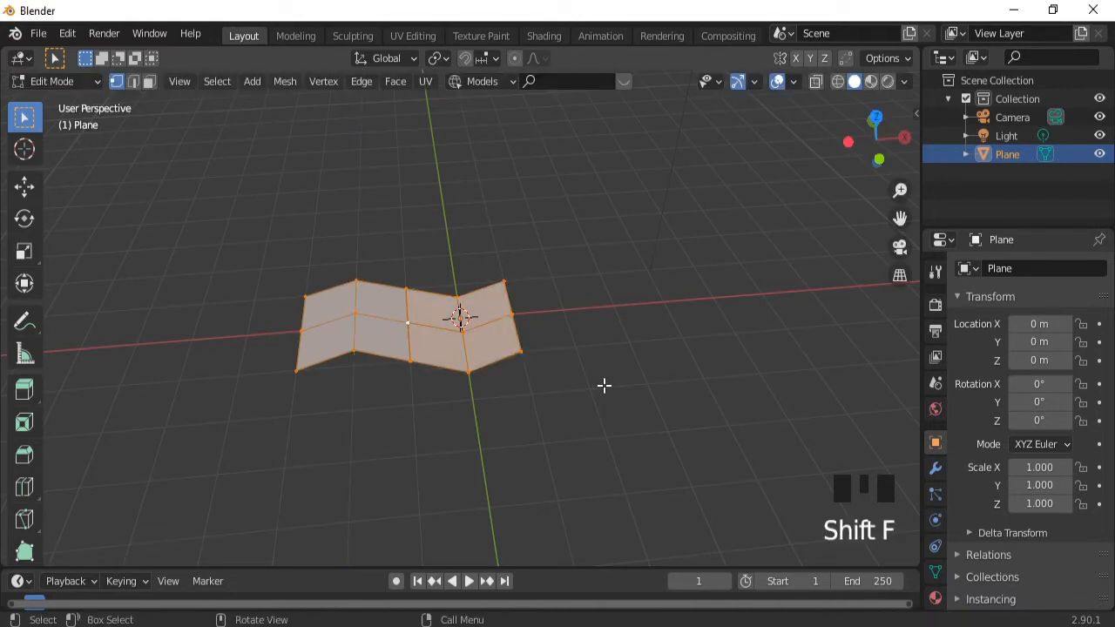
key(shift)
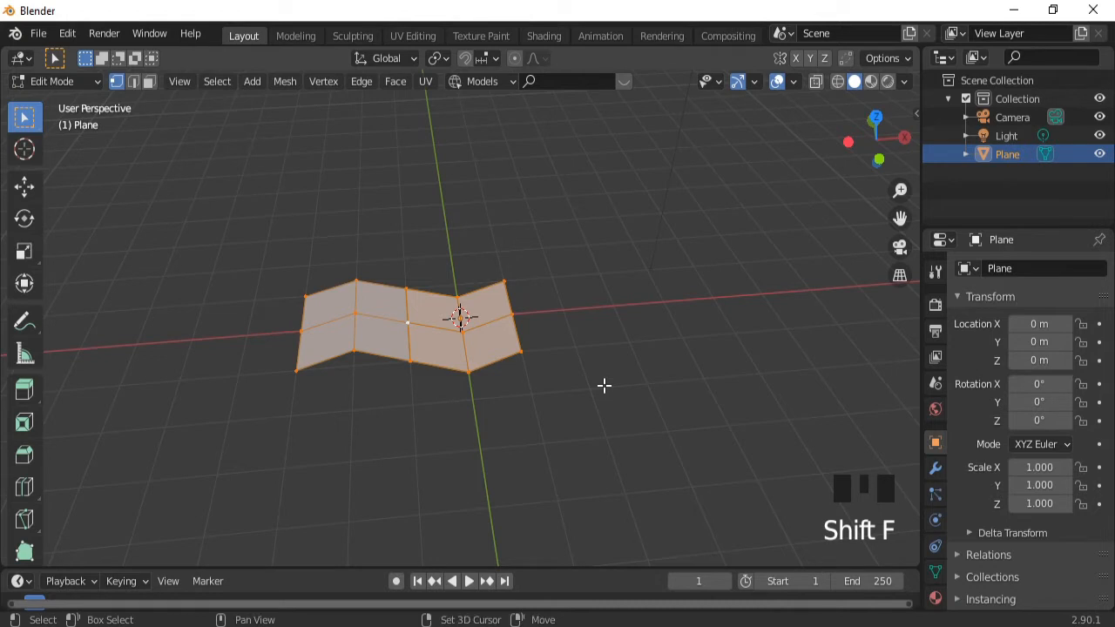
key(shift+d)
key(x)
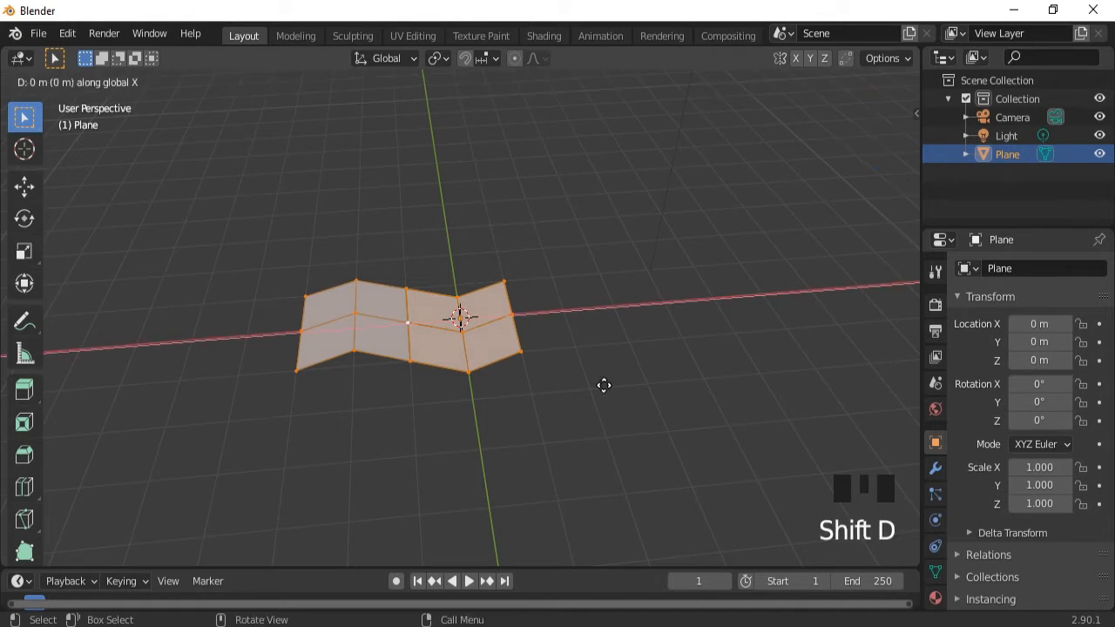
click(811, 380)
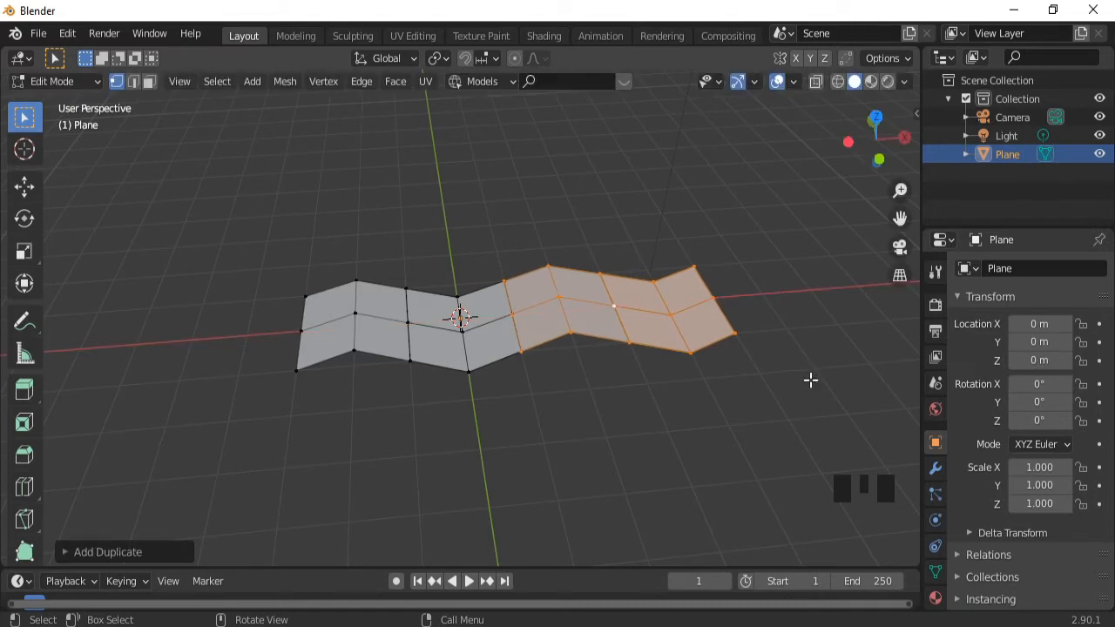
Duplicate the selected zigzag segment about -8.02 m along X, and duplicate that copy along positive X to the strip's opposite end.
key(shift+d)
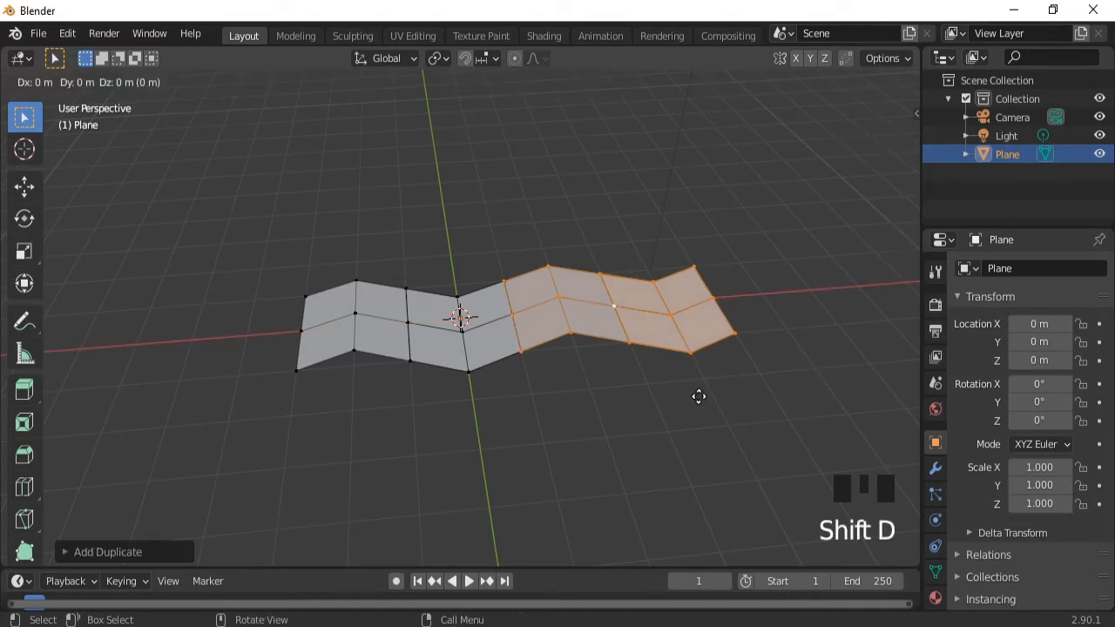
key(x)
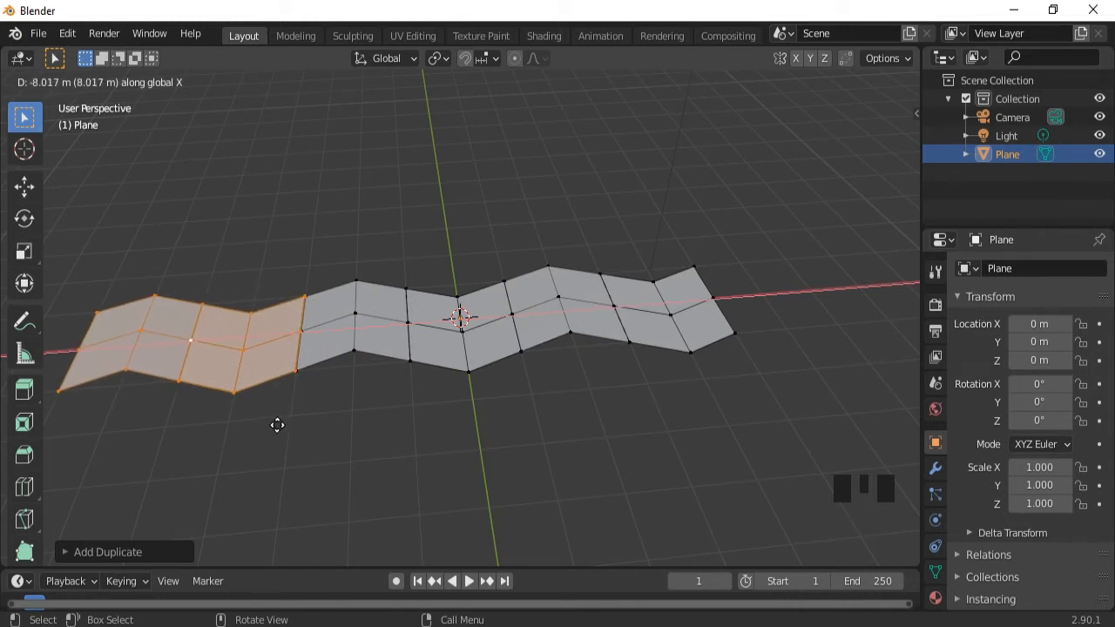
click(276, 425)
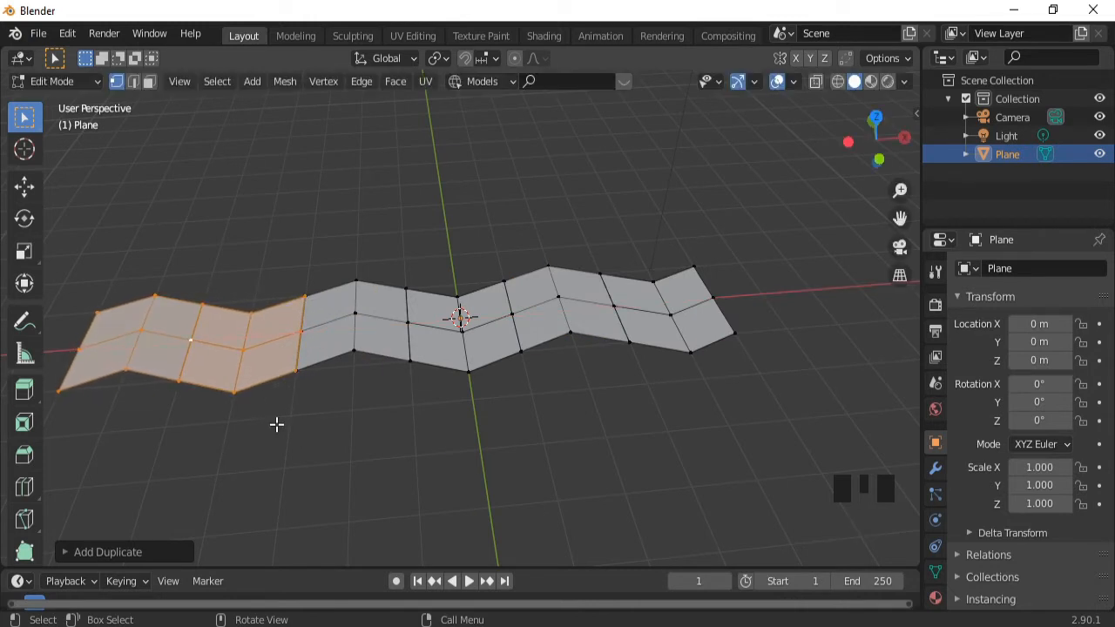
key(shift+d)
key(x)
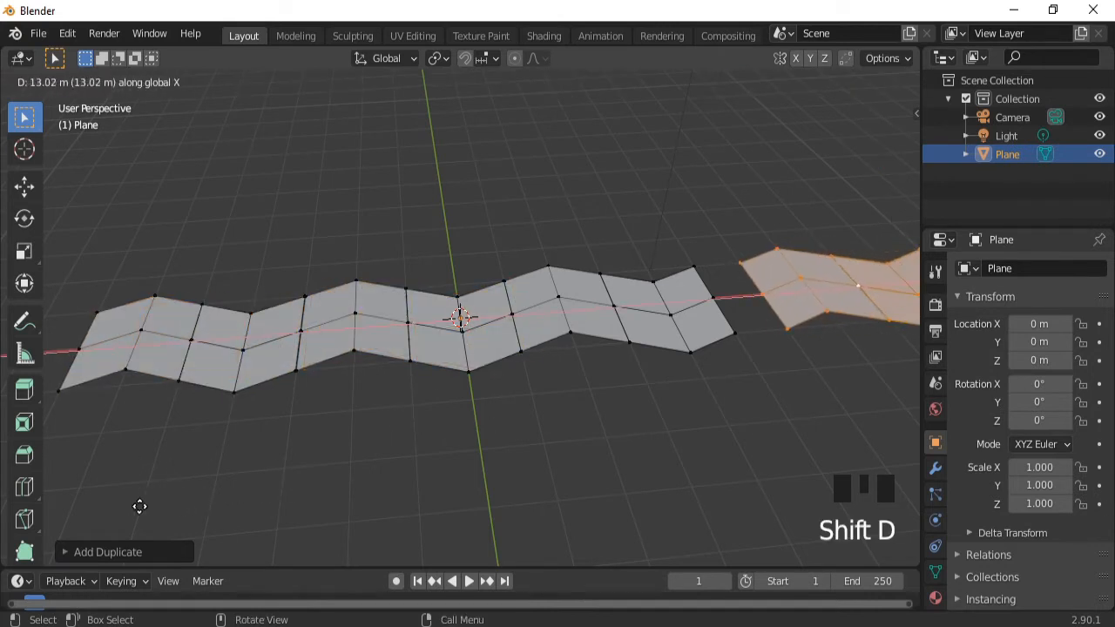
click(111, 511)
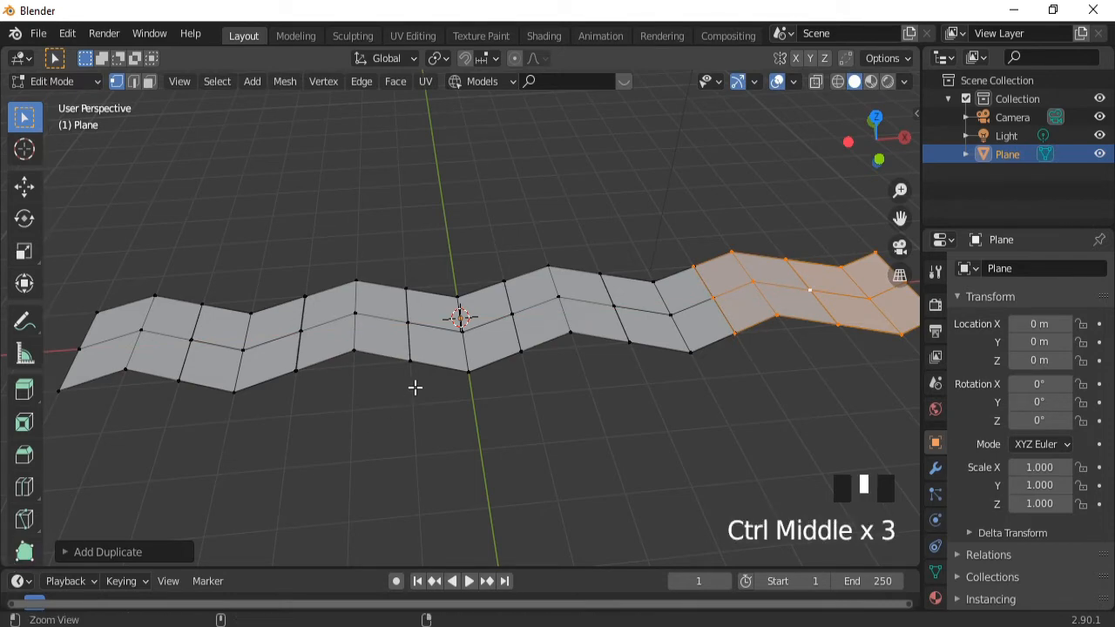
Duplicate the entire zigzag strip about 2.05 m along the Y axis, and duplicate that copy another 2.02 m or so along Y.
ctrl+middle_drag(416, 386, 410, 439)
middle_drag(385, 198, 548, 403)
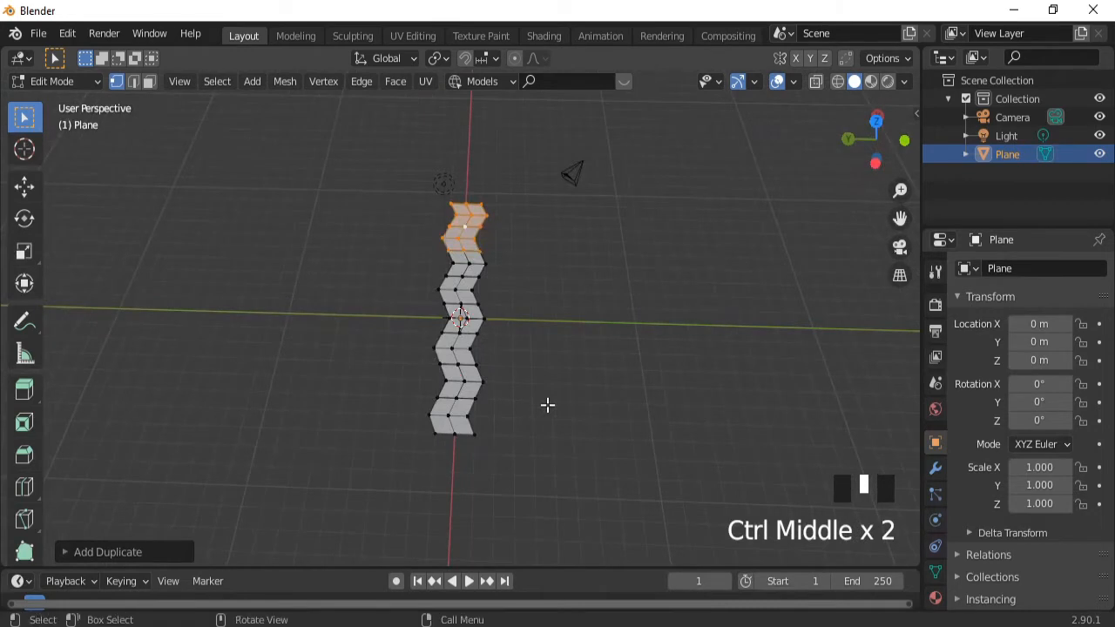
key(a)
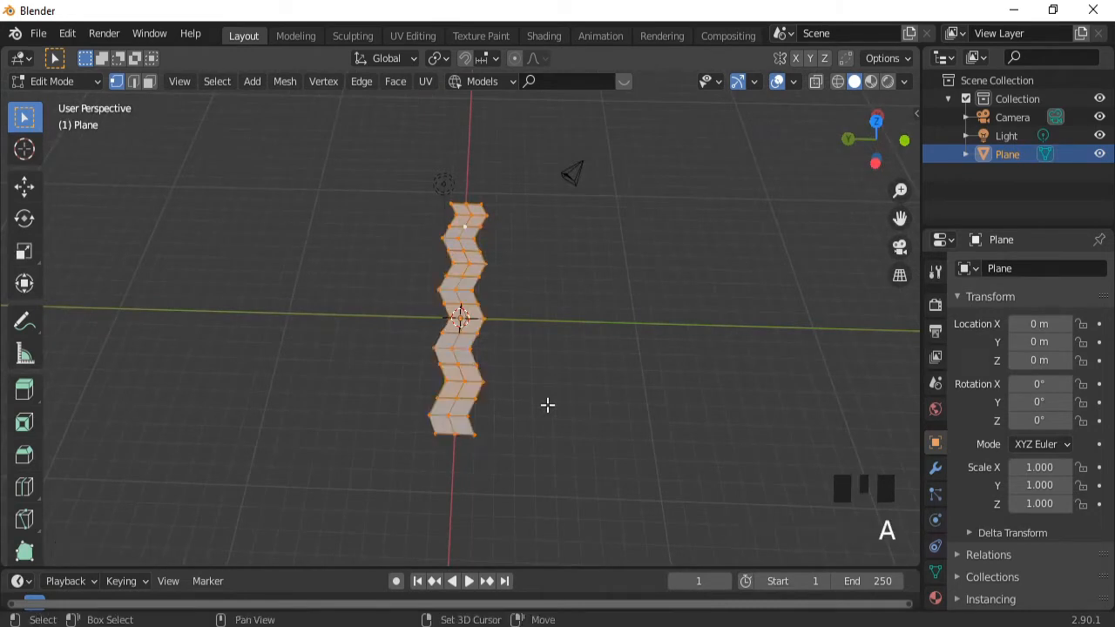
key(shift+d)
key(y)
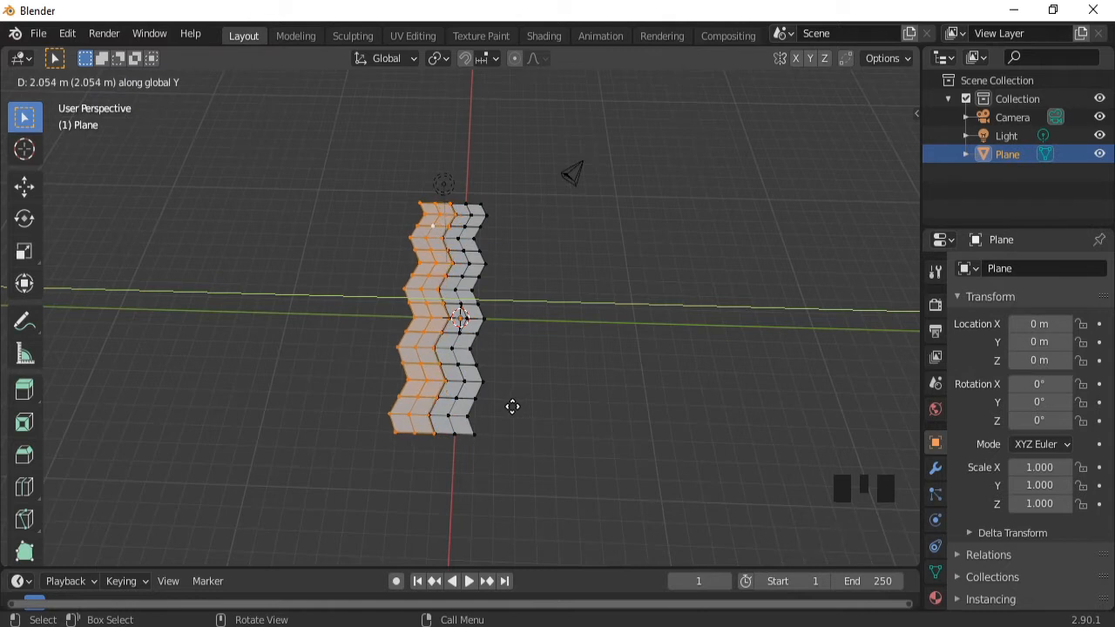
click(513, 407)
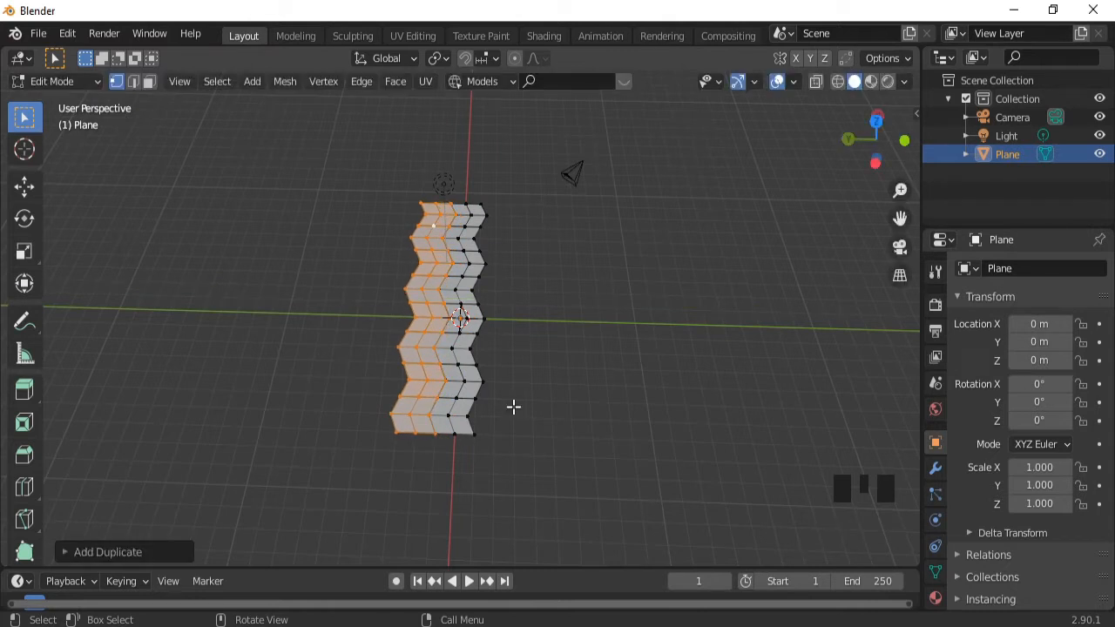
key(shift+d)
key(y)
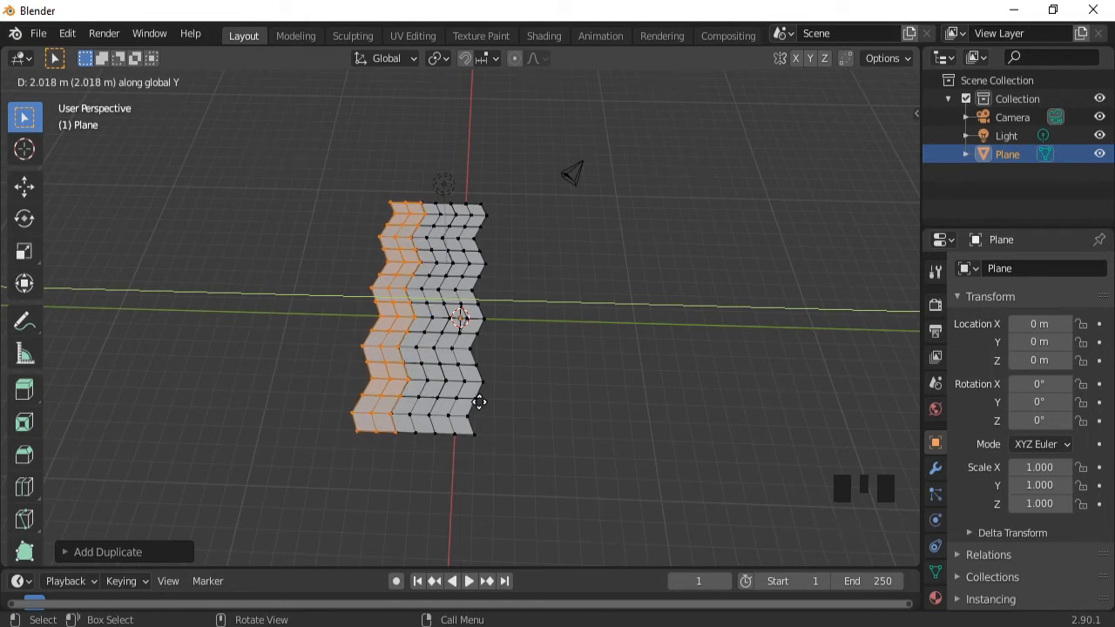
click(480, 402)
Duplicate all strips along negative Y against the mesh's edge, and duplicate the enlarged mesh about -12.04 m along Y.
key(a)
key(shift+d)
key(y)
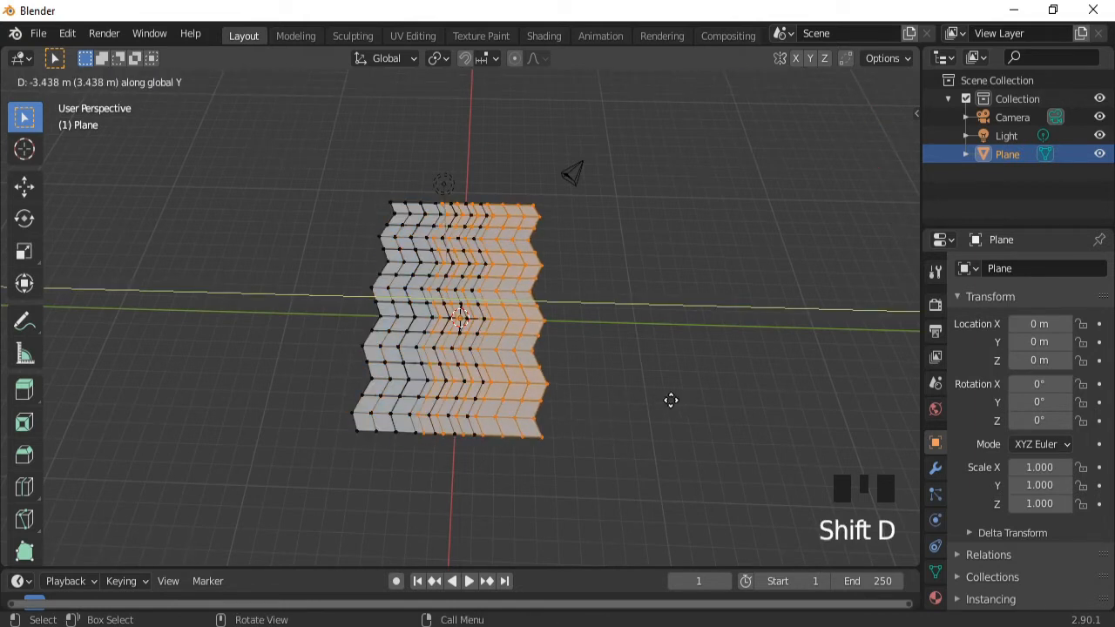
click(684, 402)
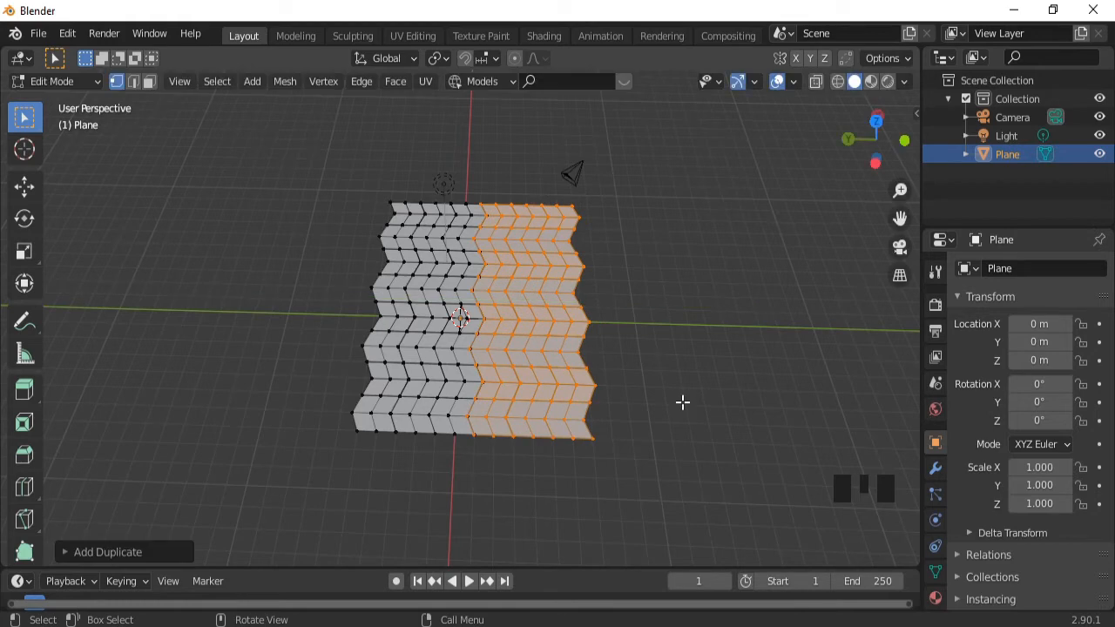
key(a)
key(shift+d)
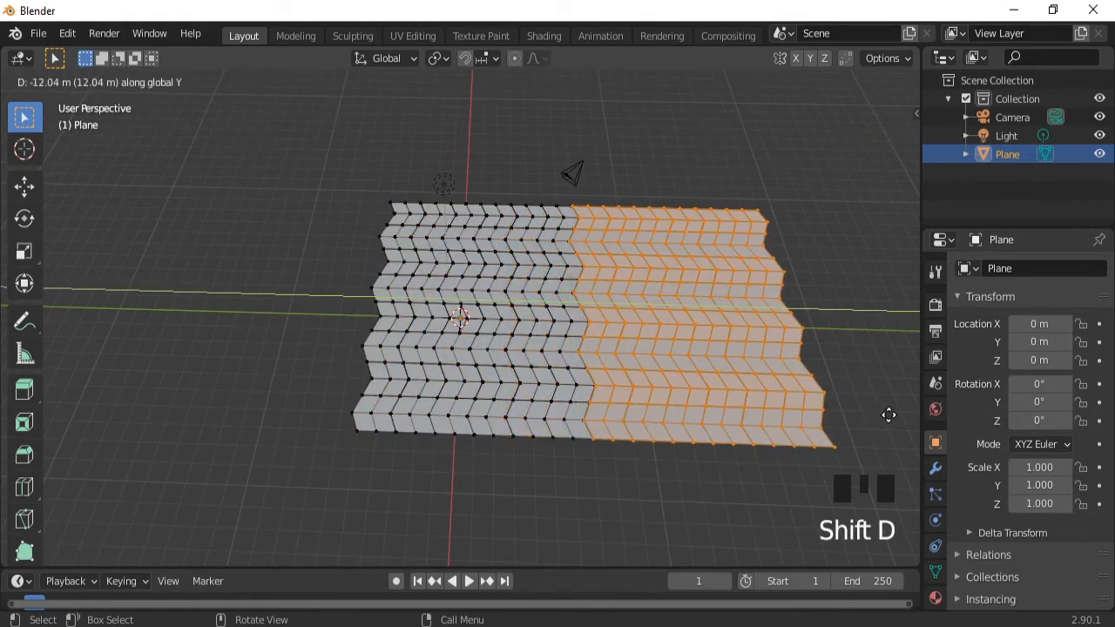
click(887, 415)
Return to Object Mode and add a Solidify modifier to the zigzag plane.
middle_drag(641, 388, 769, 301)
key(Tab)
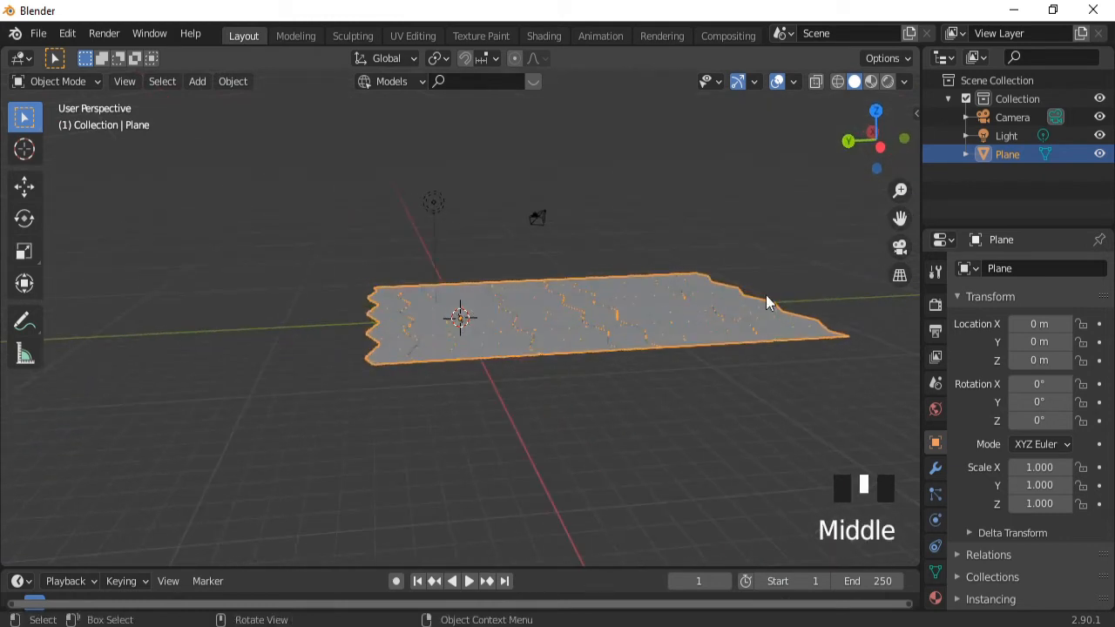
click(935, 469)
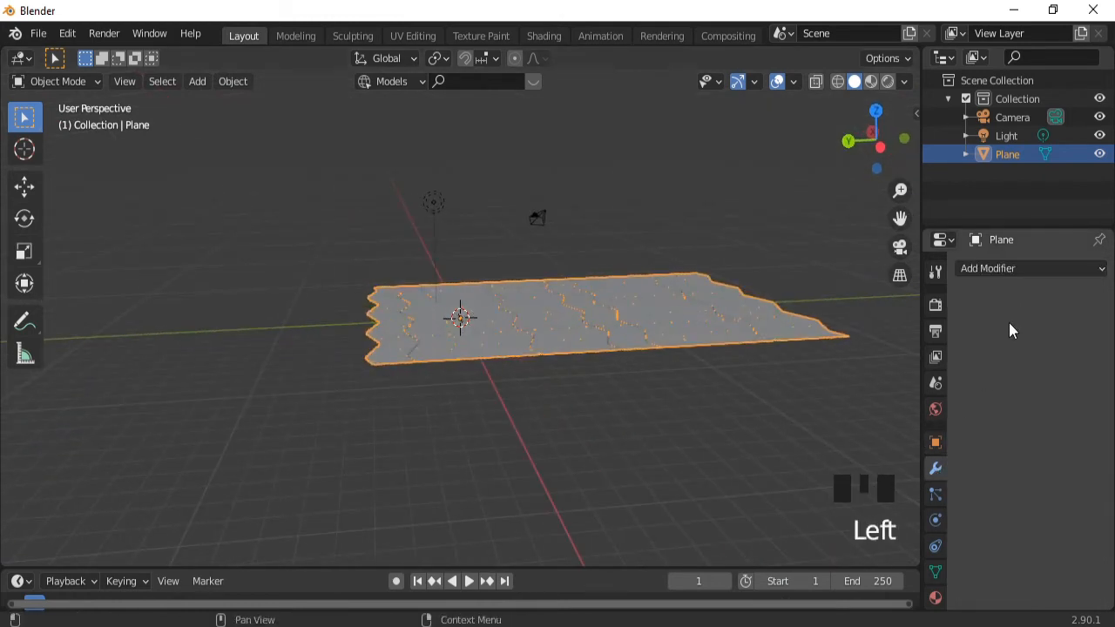
click(1019, 273)
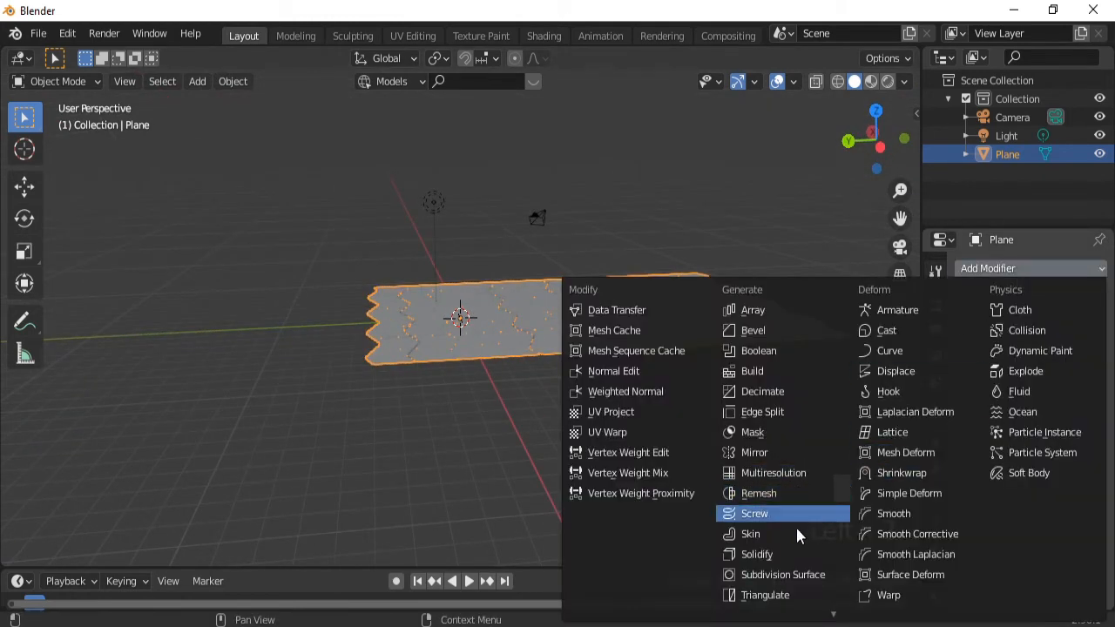
click(775, 554)
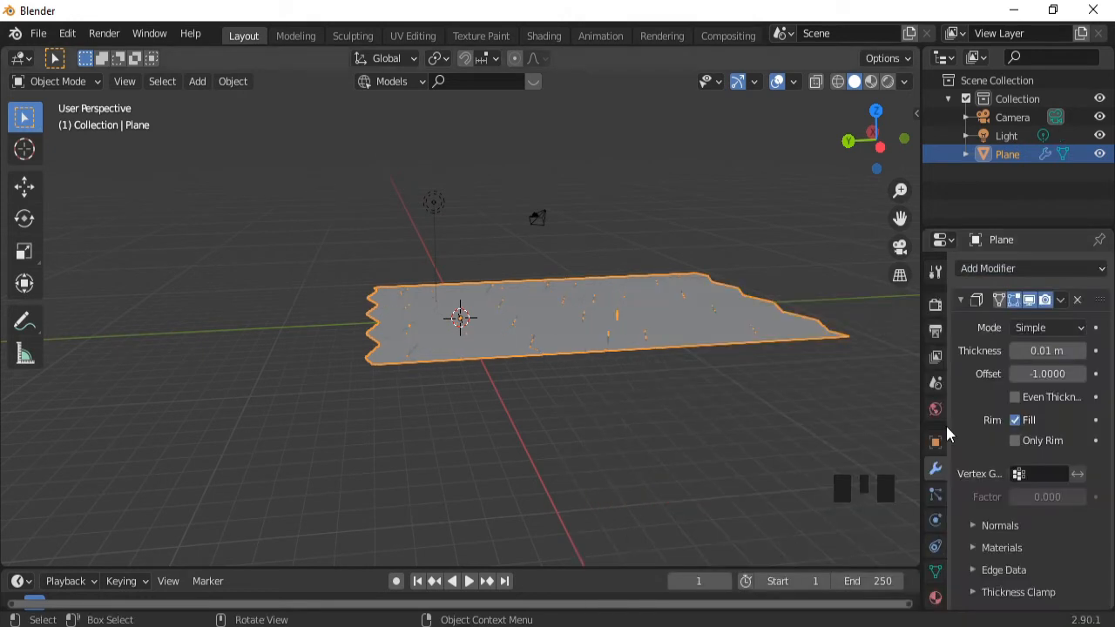
Set the Solidify modifier's thickness to 0.09 m.
middle_drag(589, 483, 1003, 386)
click(1082, 354)
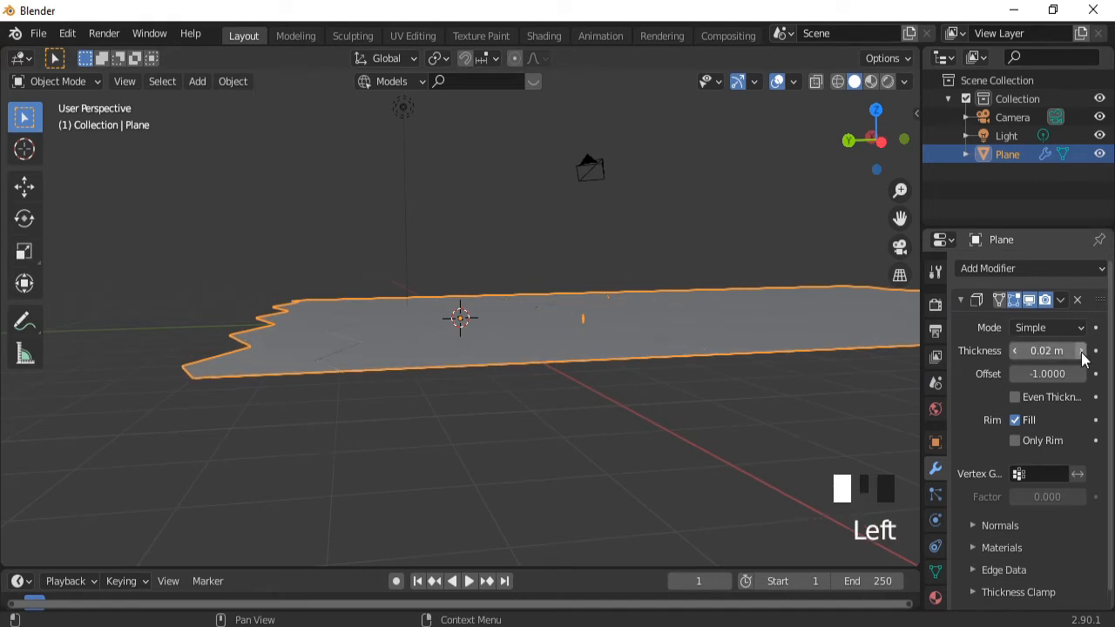
click(1082, 354)
click(1083, 354)
click(1082, 354)
click(1082, 354)
click(1082, 354)
click(1082, 354)
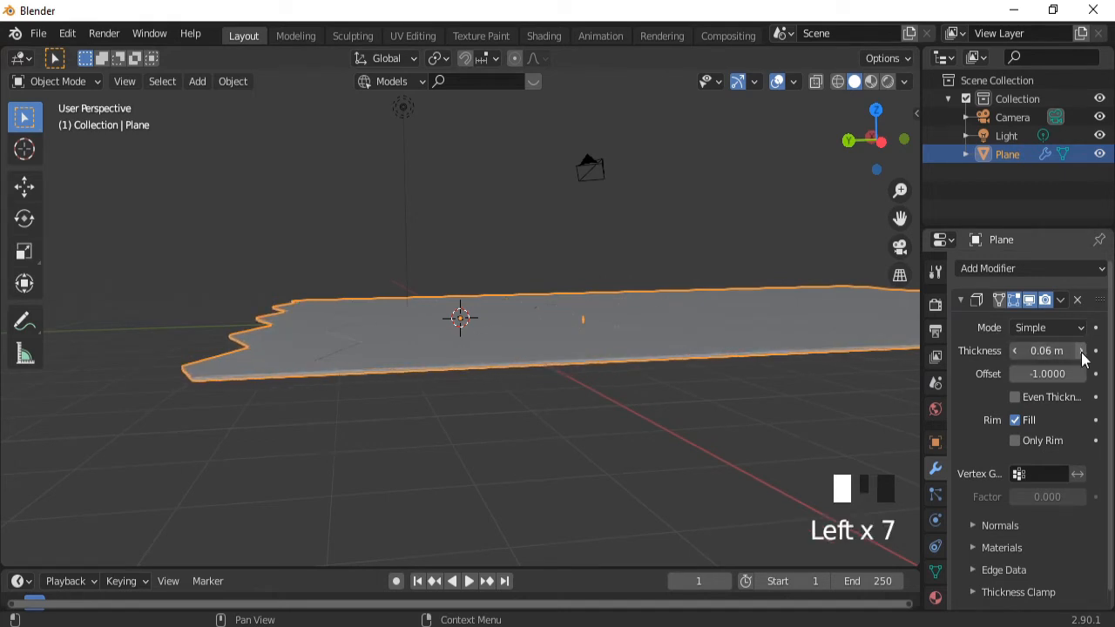
click(1082, 353)
click(1083, 353)
click(1082, 354)
Apply the Solidify modifier to the zigzag plane.
middle_drag(475, 450, 523, 450)
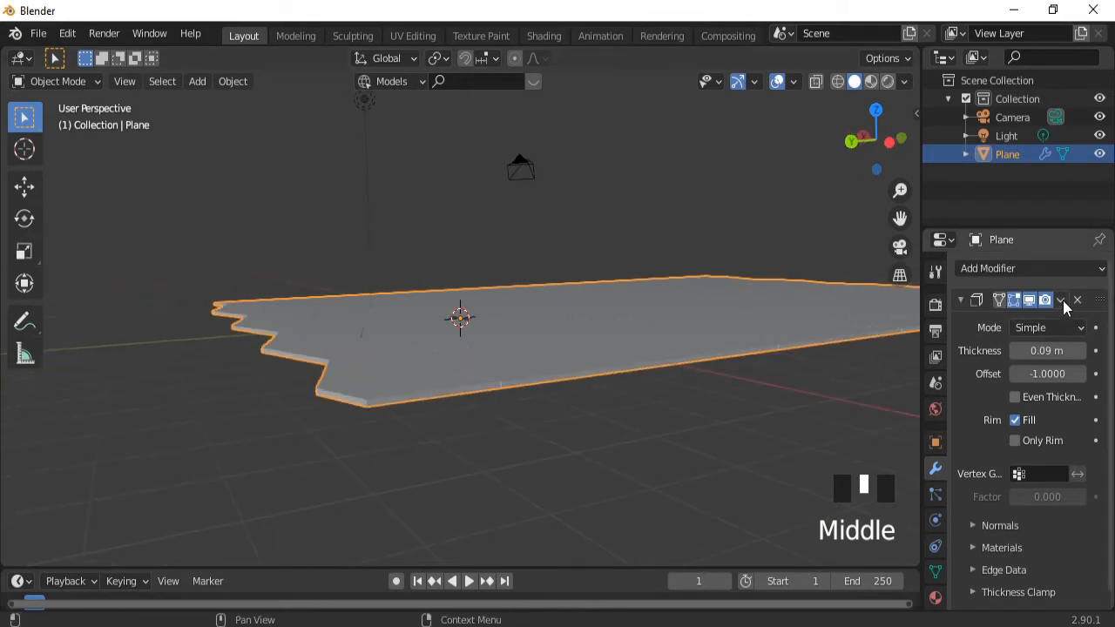
click(1063, 300)
click(1015, 320)
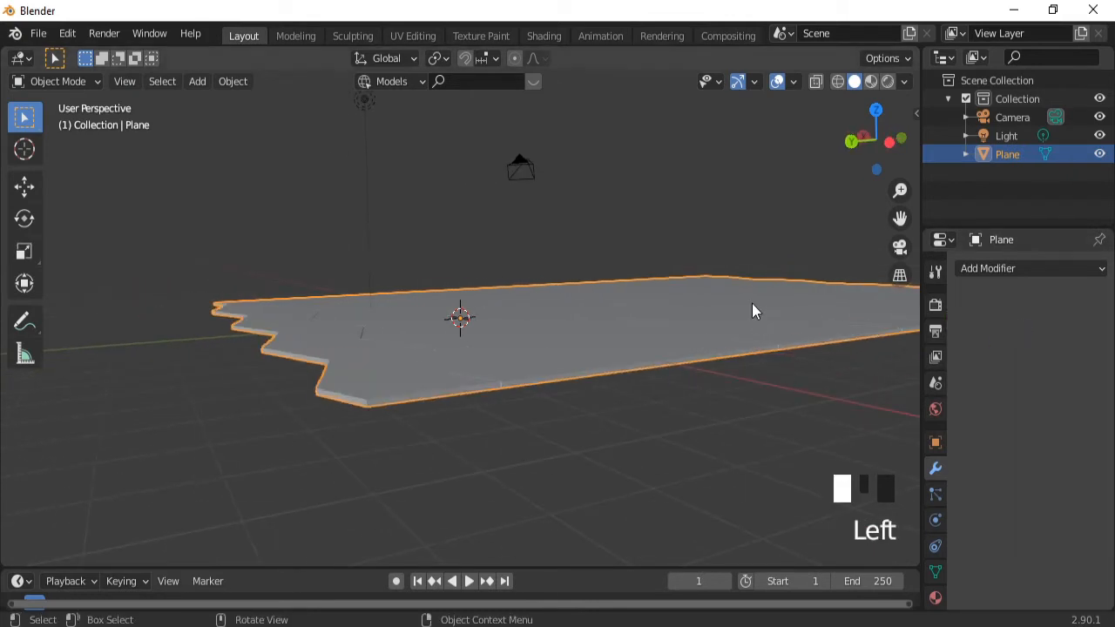
Add a cylinder mesh at the 3D cursor on the zigzag sheet and dismiss the security notification.
middle_drag(768, 267, 757, 343)
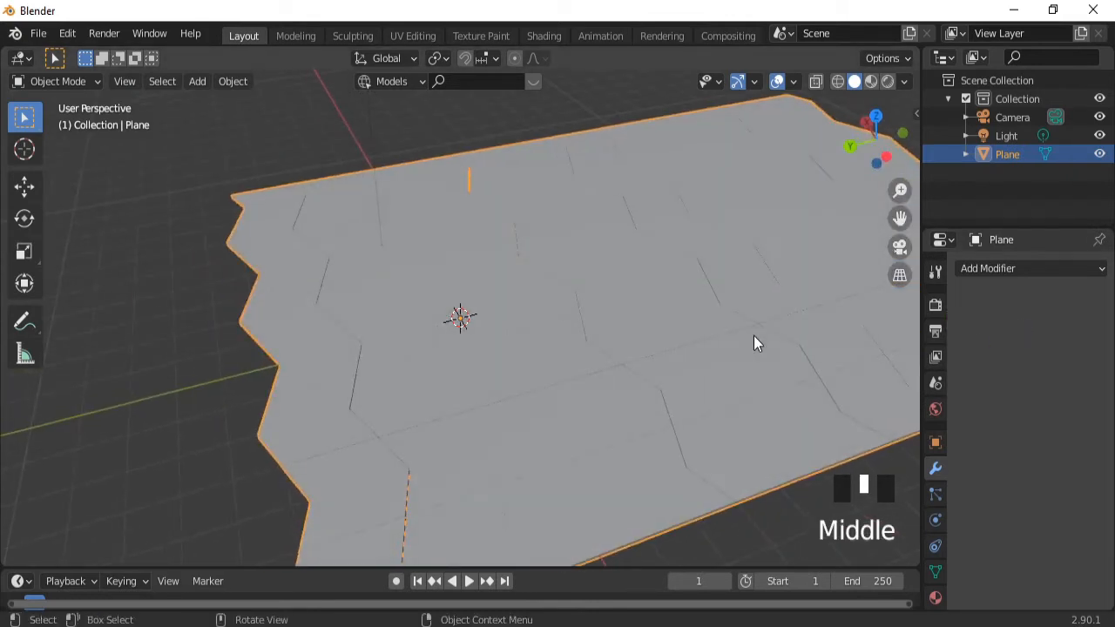
middle_drag(492, 381, 637, 366)
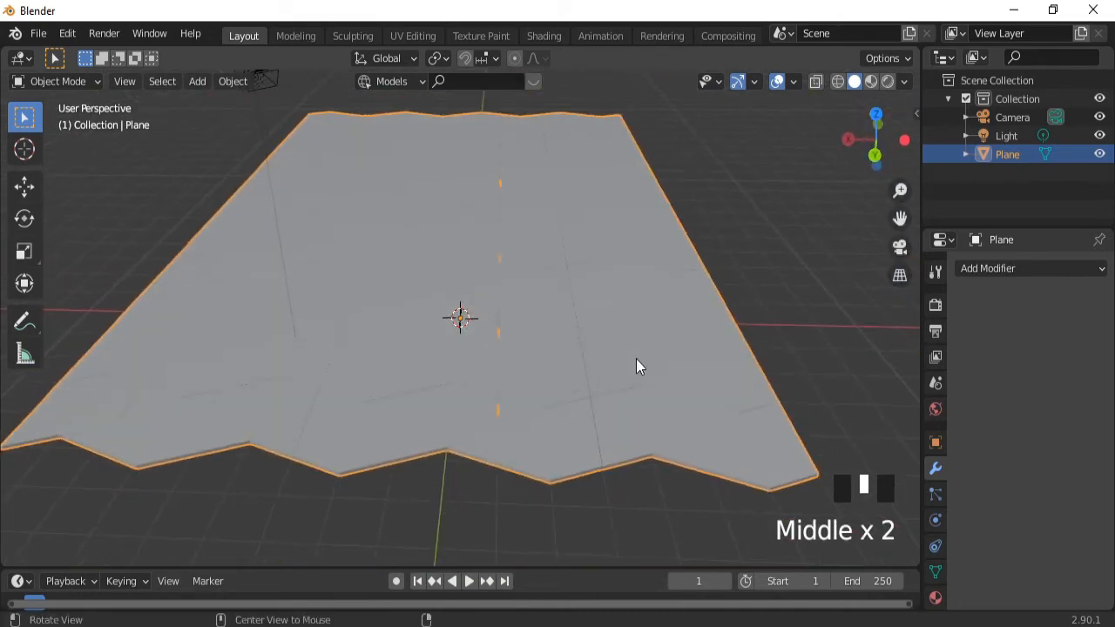
key(shift+a)
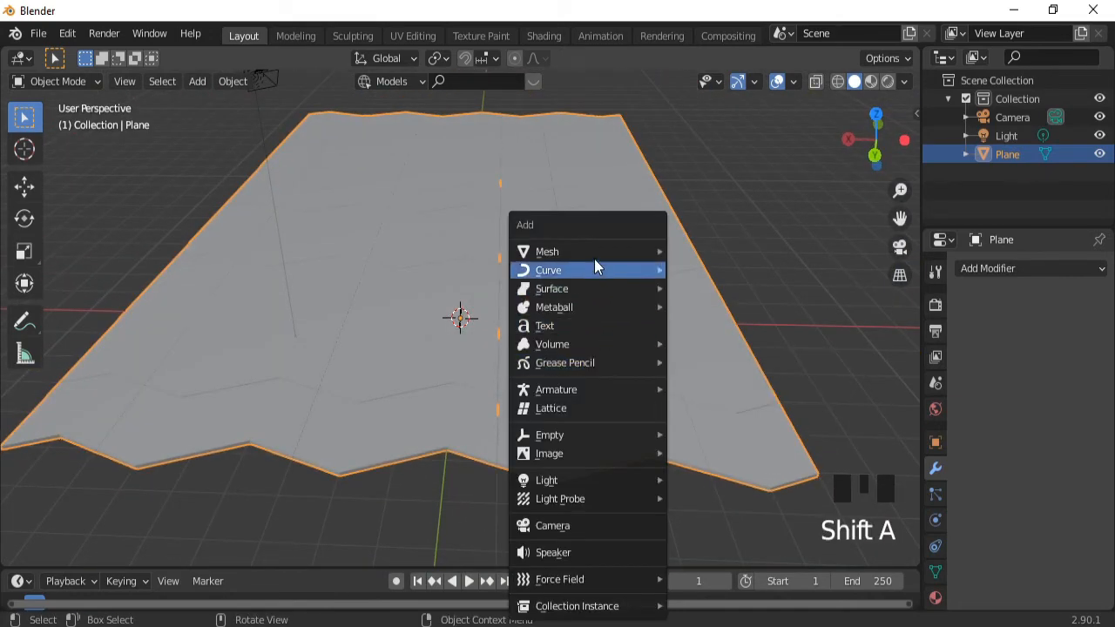
mouse_move(585, 252)
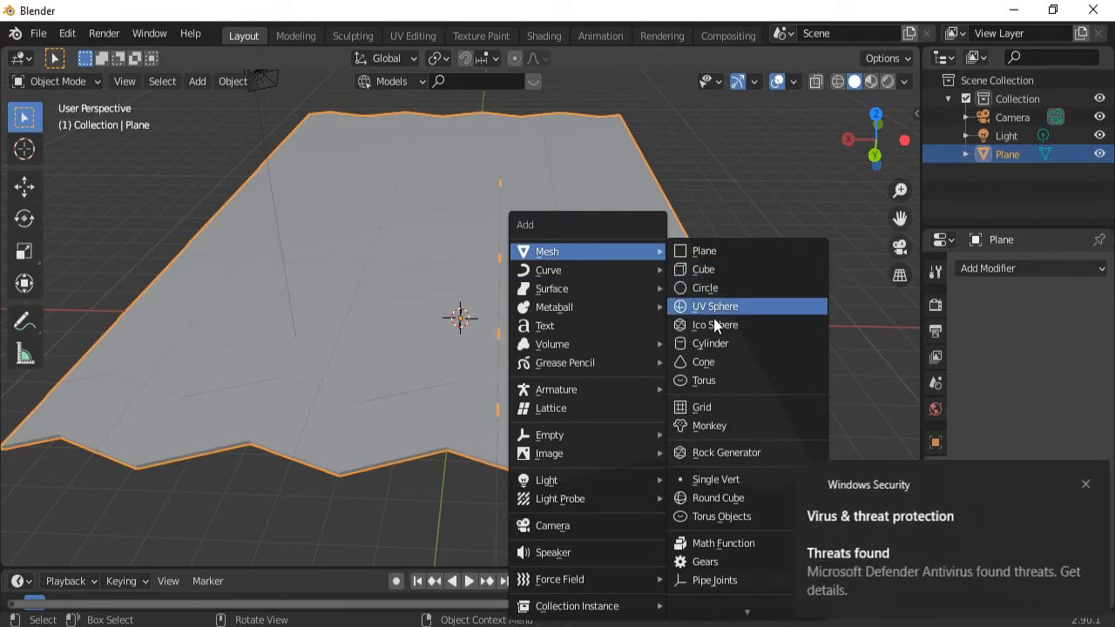
click(704, 345)
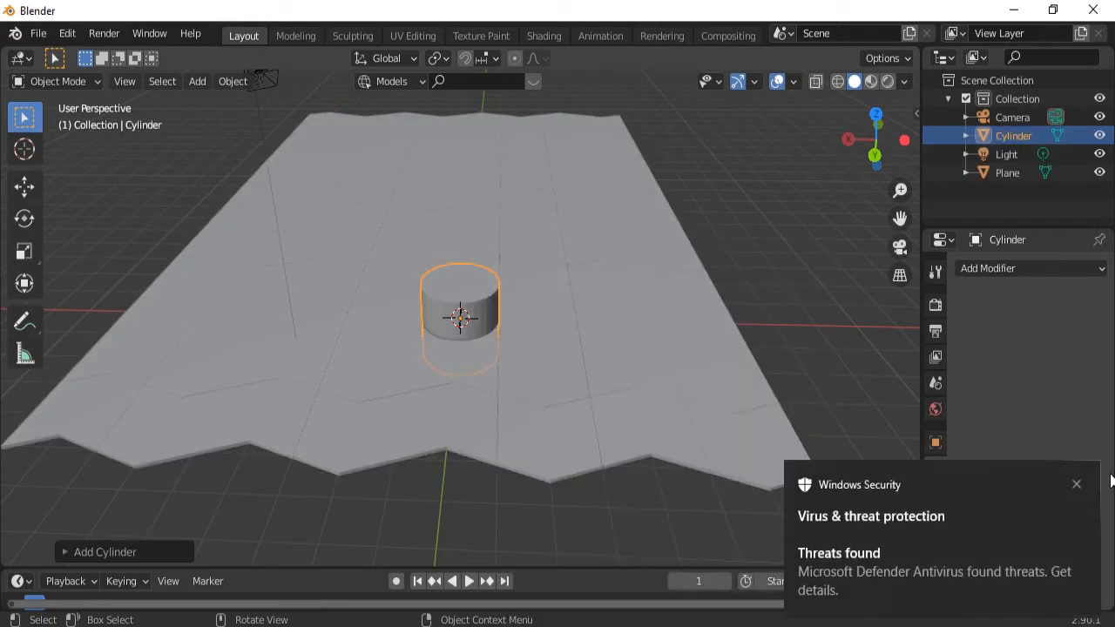
click(1077, 485)
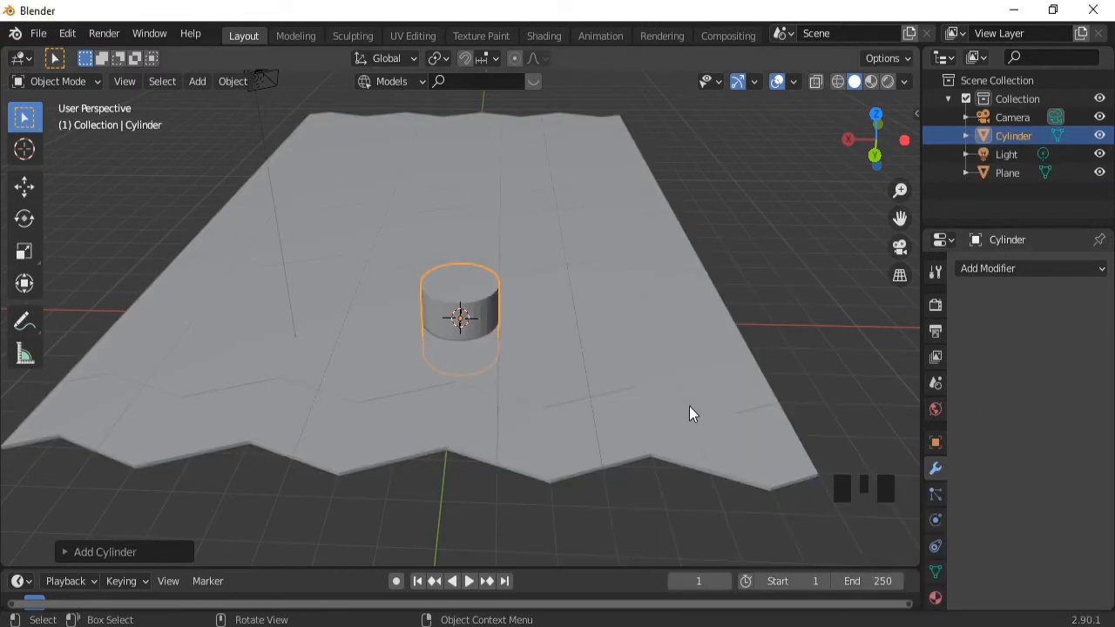
Rotate the cylinder 90° about the global X axis so it lies along the sheet's length.
text(rx90)
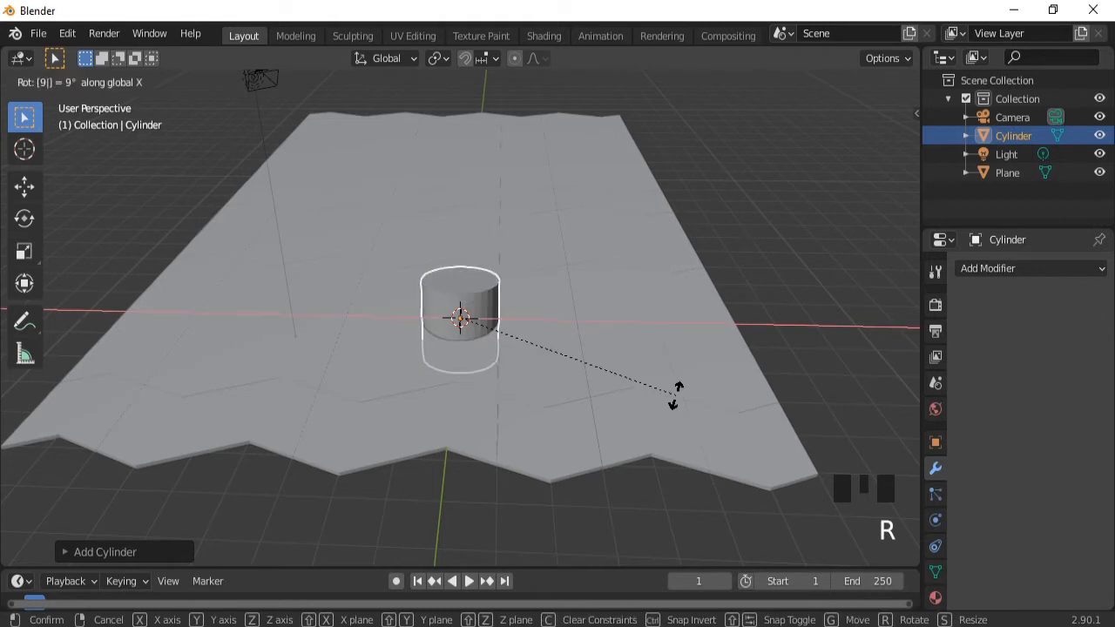
key(Return)
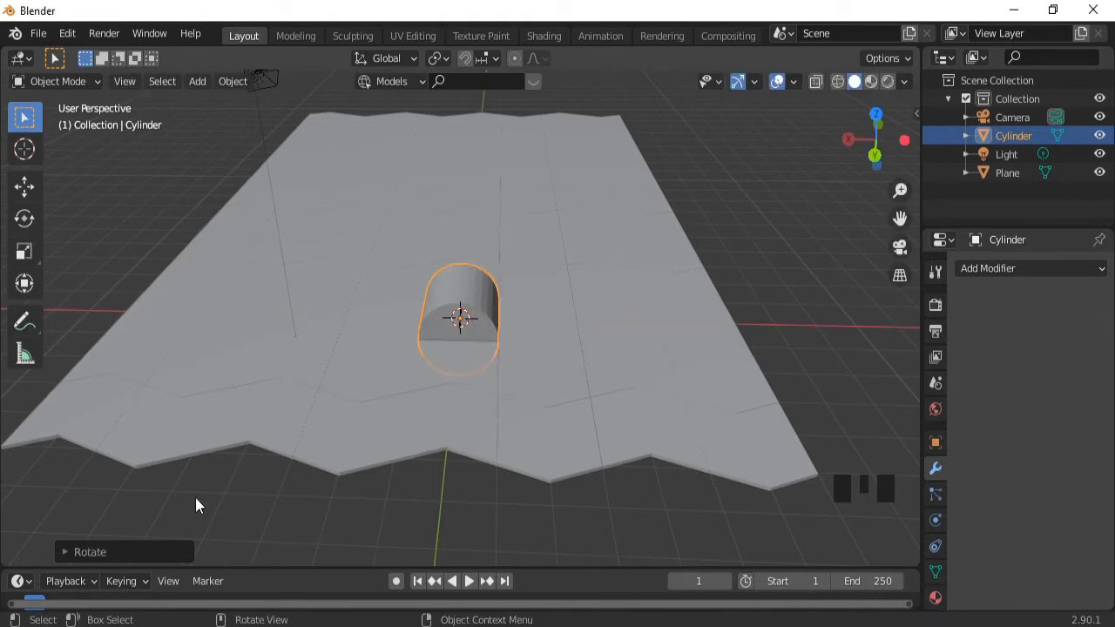
click(119, 552)
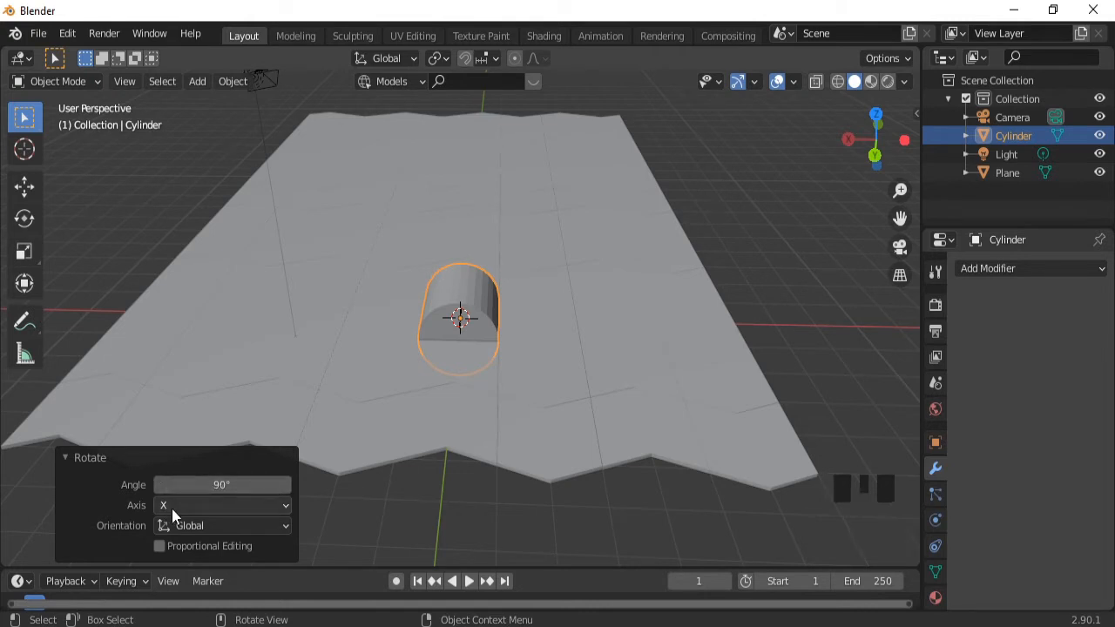
click(69, 455)
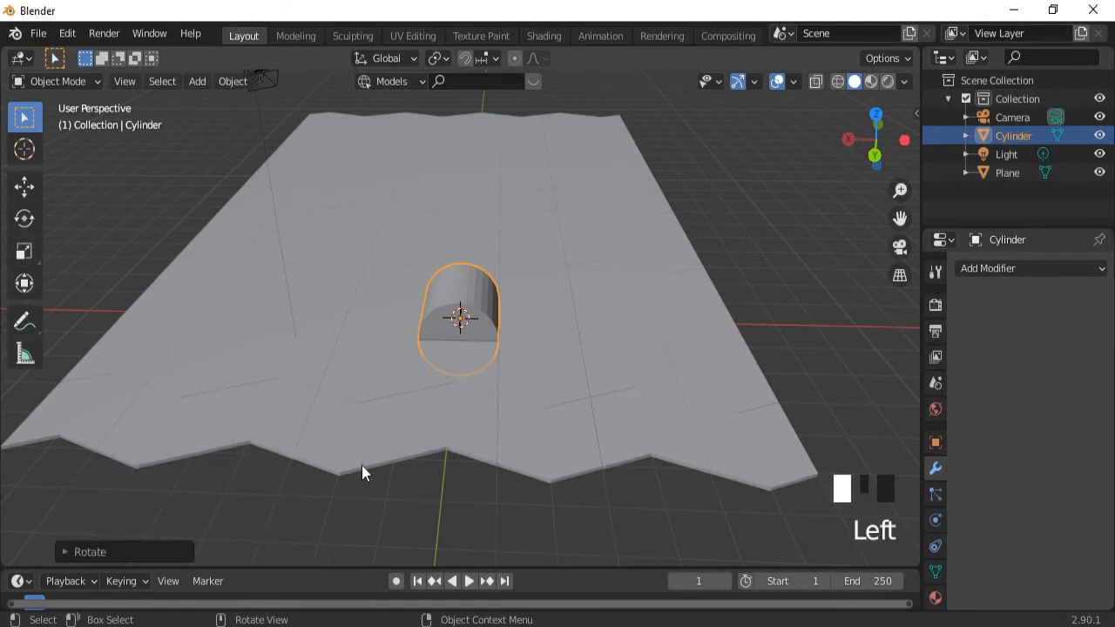
Scale the cylinder down uniformly to about a third of its size.
key(s)
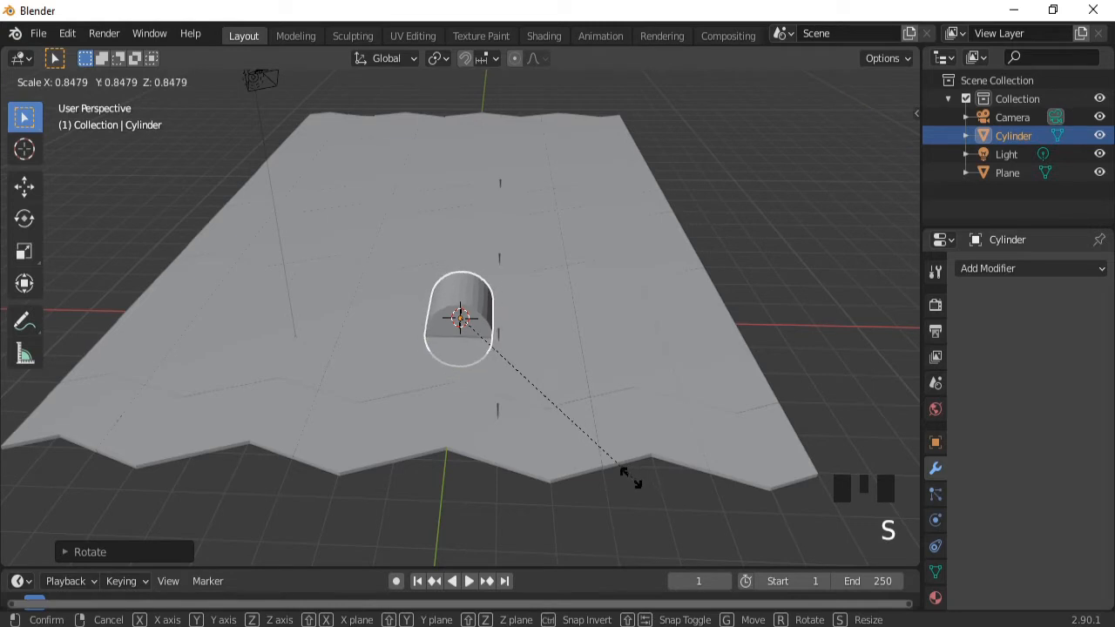
click(512, 385)
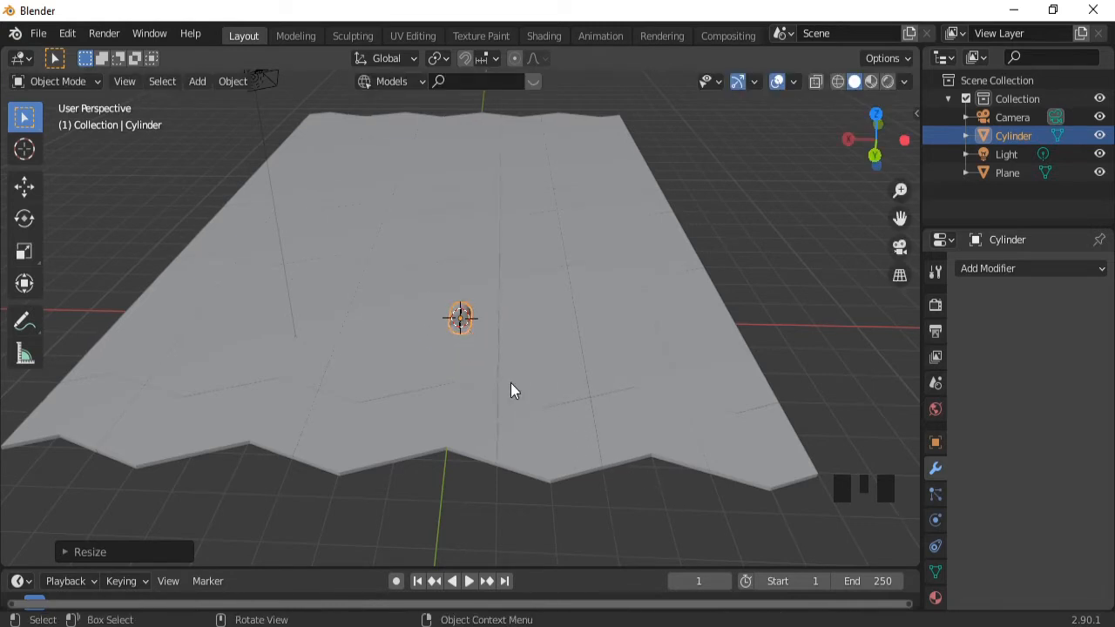
key(Tab)
key(Tab)
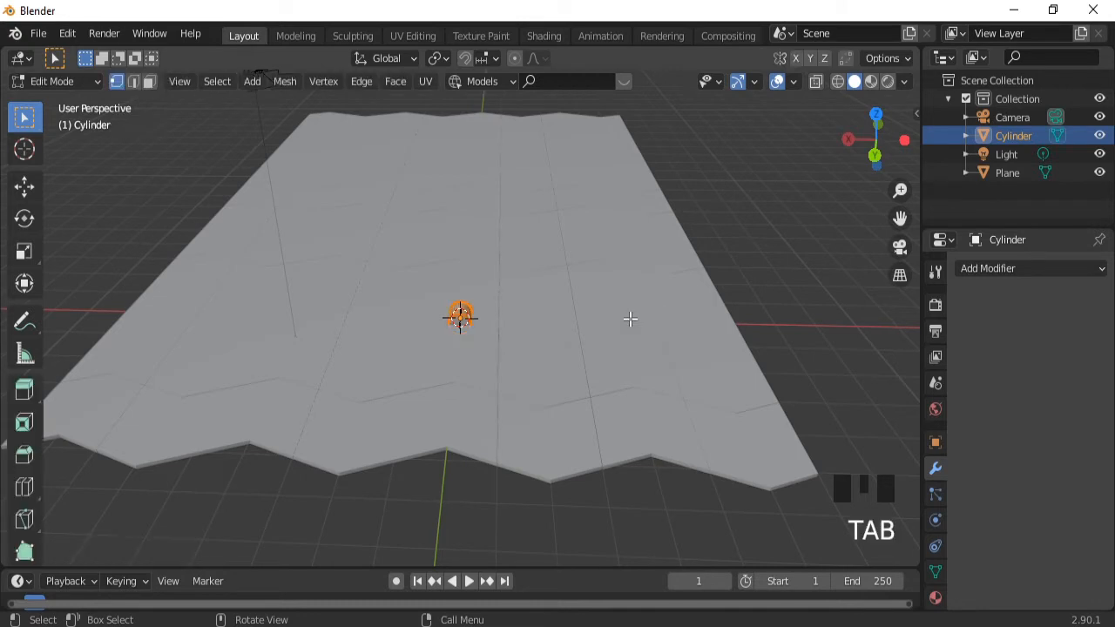
Apply smooth shading to the zigzag plane.
right_drag(627, 320, 605, 306)
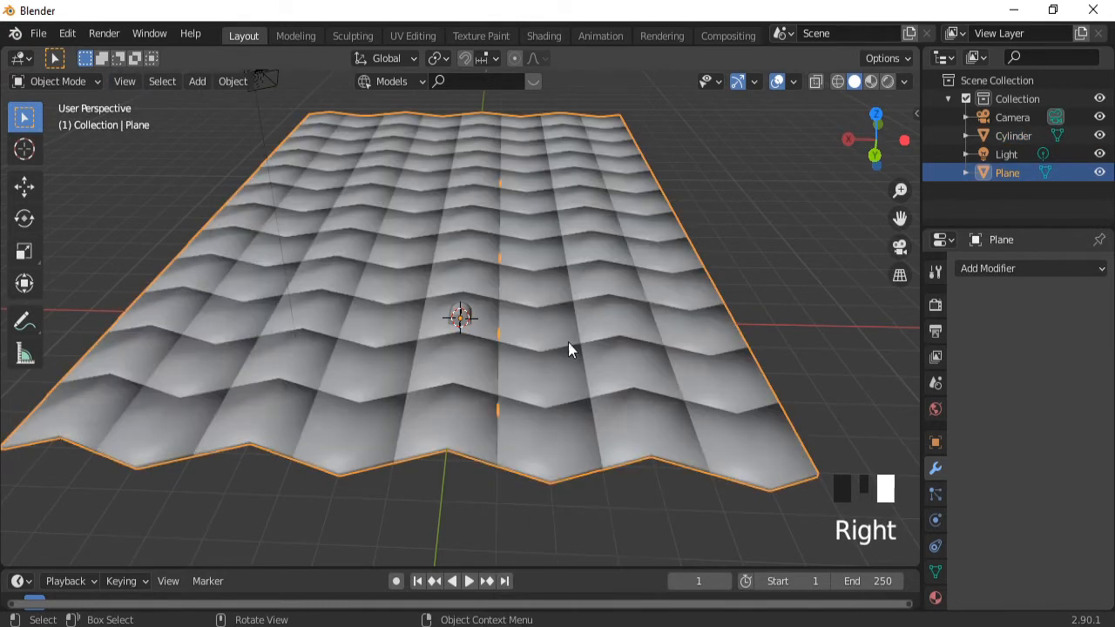
key(Tab)
key(Tab)
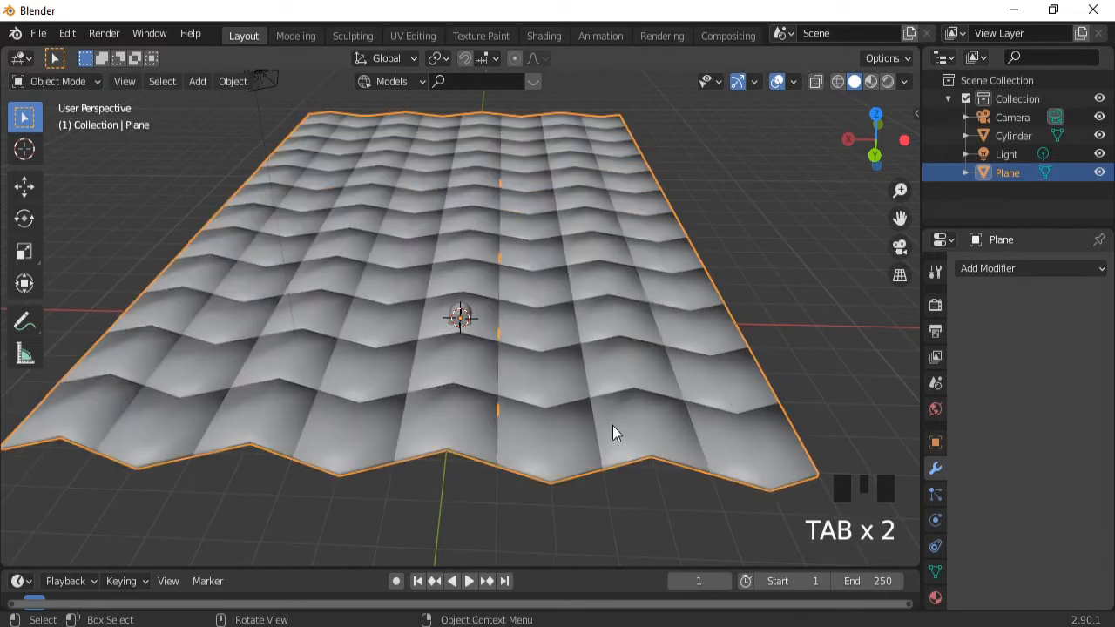
Move the small cylinder about -5 m along X towards the sheet's edge and settle its height along Z.
click(462, 316)
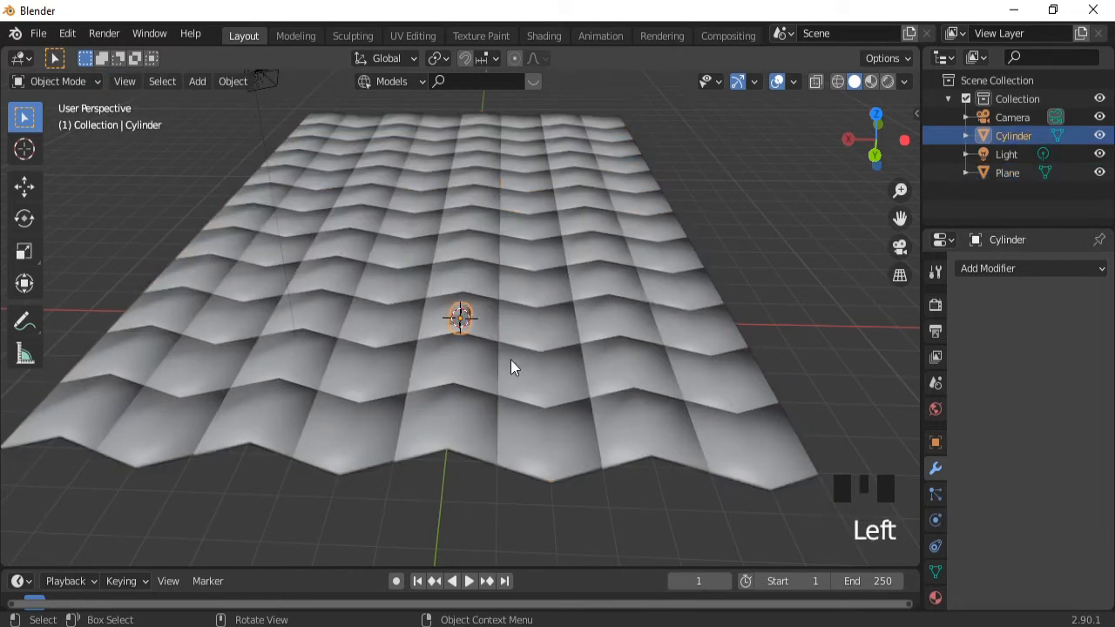
key(g)
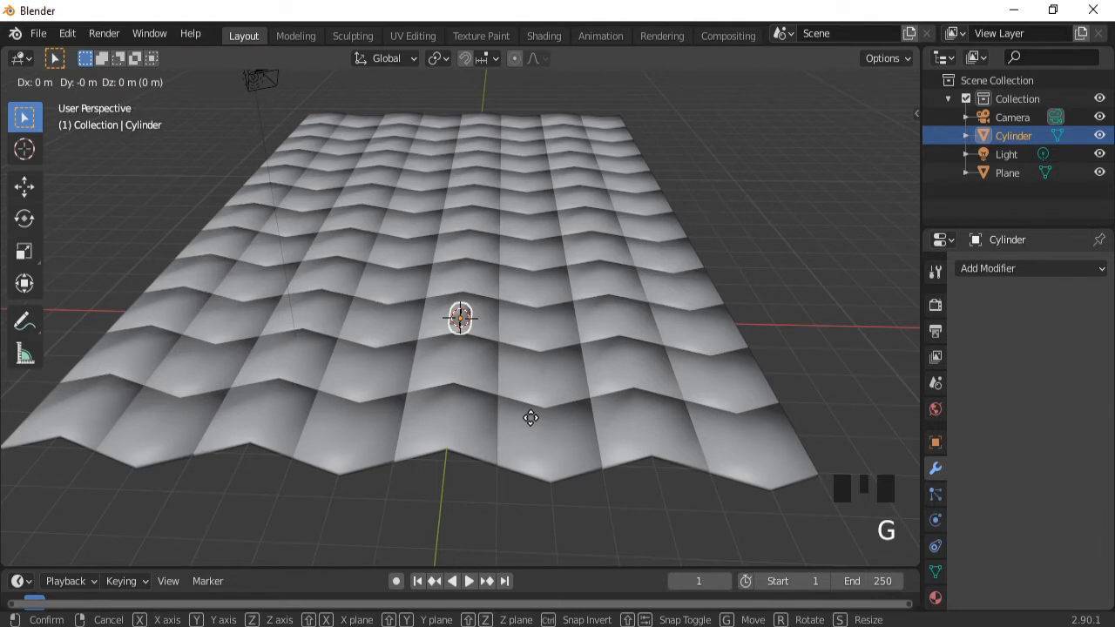
key(x)
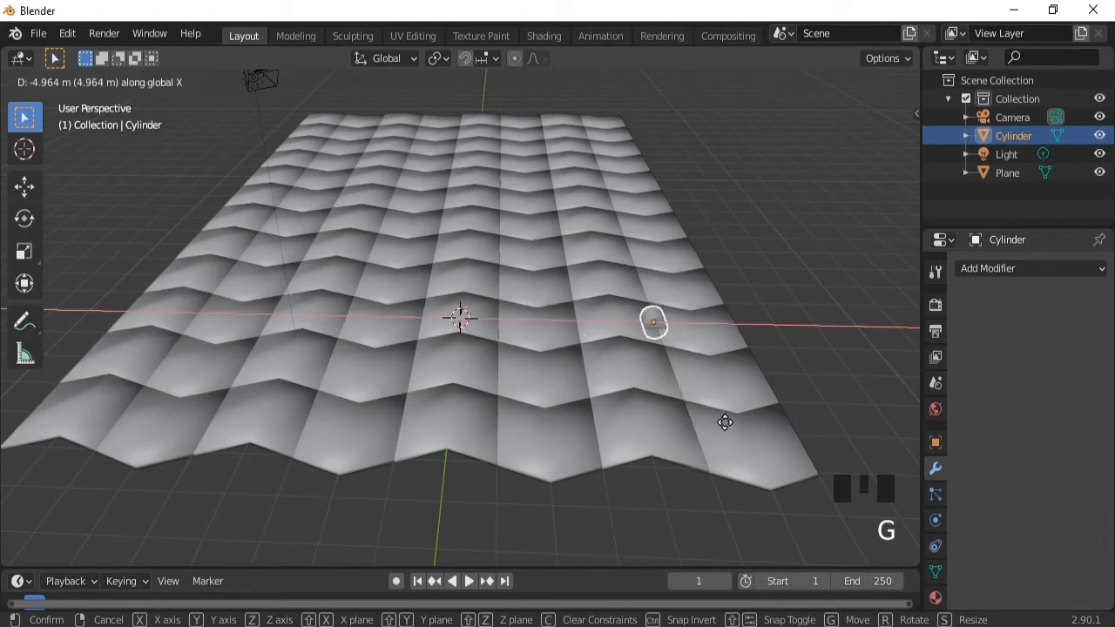
click(730, 449)
middle_drag(728, 471, 695, 397)
key(g)
key(z)
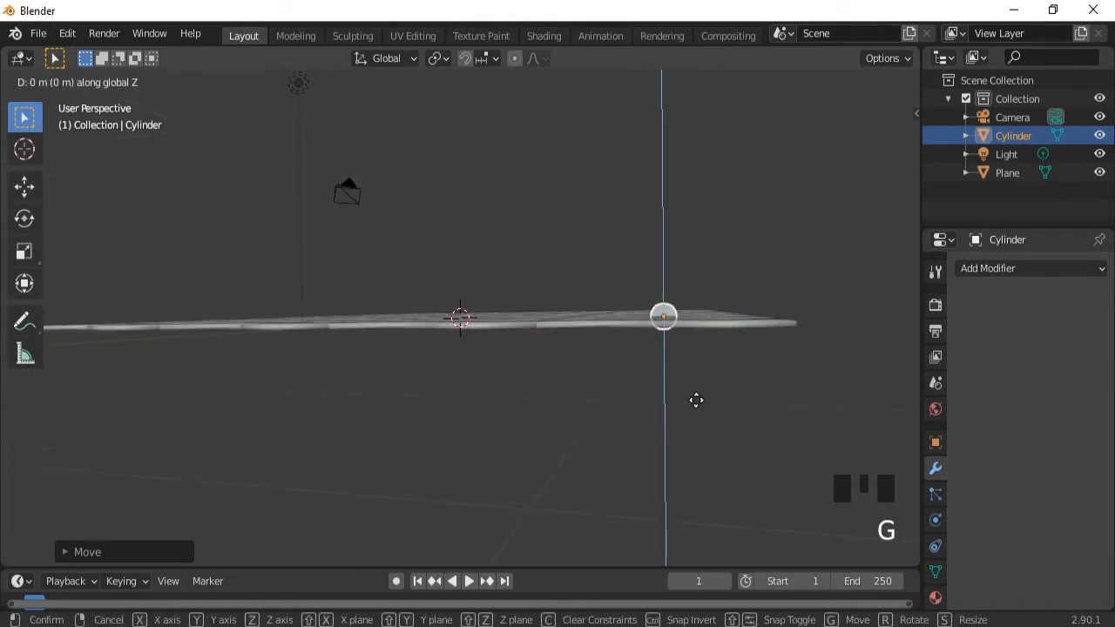
click(702, 399)
Stretch the cylinder about 29 times along Y into a long rod, and move it about -6.9 m along Y over the sheet.
middle_drag(726, 389, 573, 504)
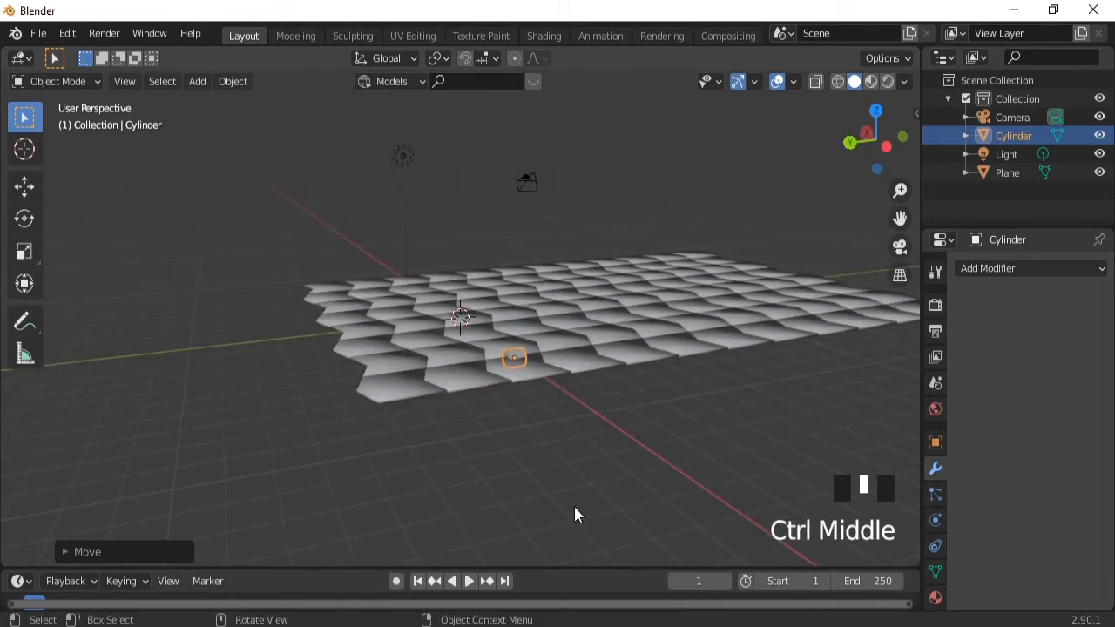
key(s)
key(y)
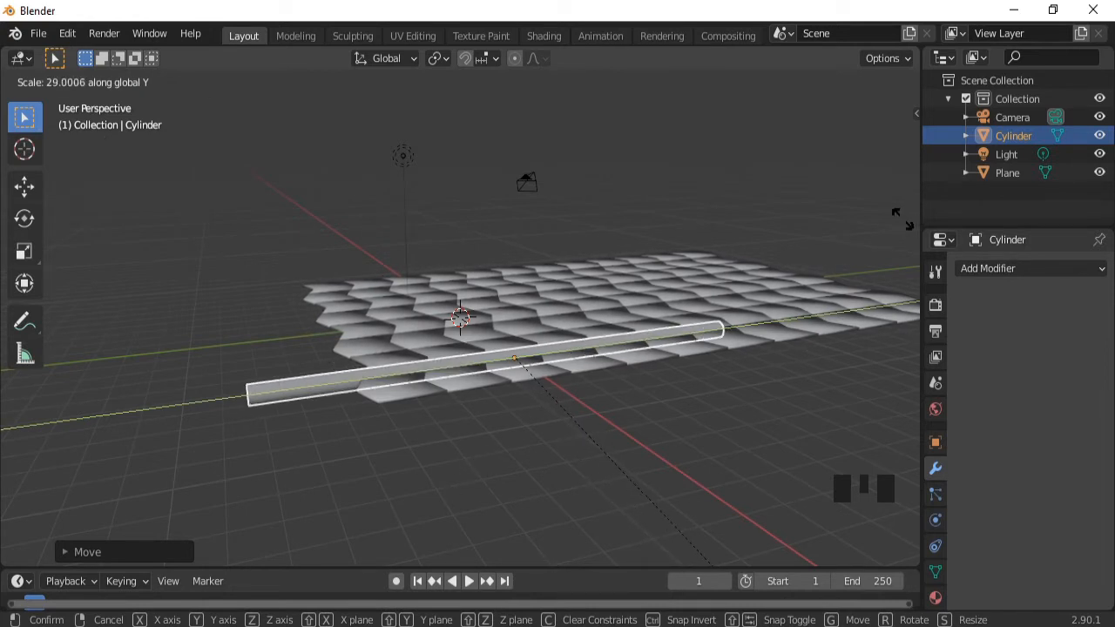
click(896, 246)
middle_drag(631, 270, 698, 354)
key(g)
key(y)
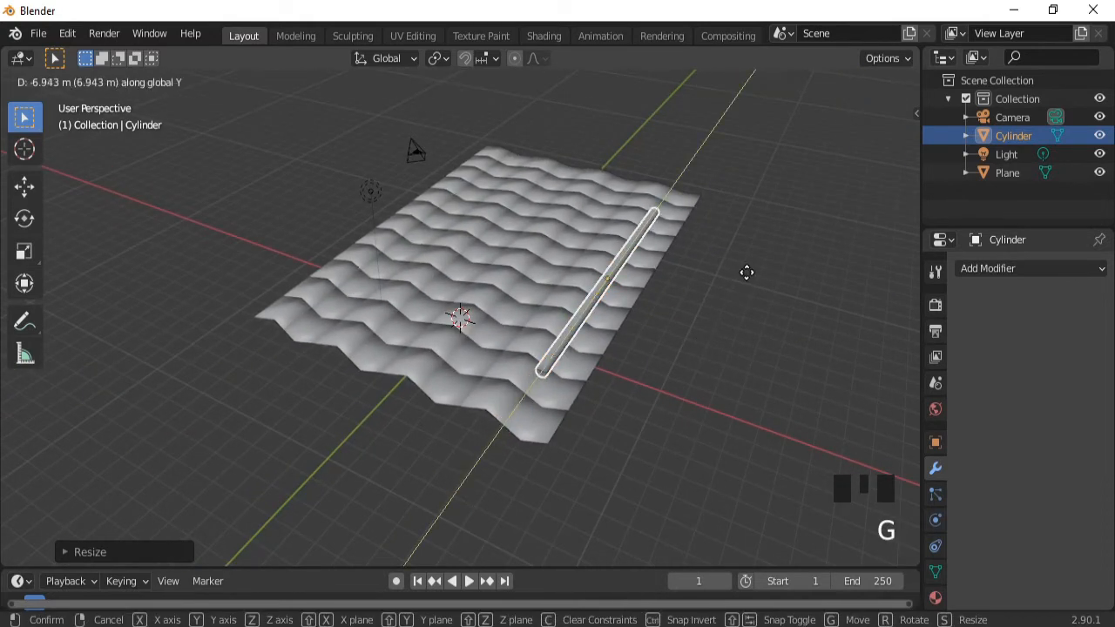
click(747, 280)
Lengthen the rod along Y until it spans nearly the whole sheet and settle its position along Y.
key(s)
key(y)
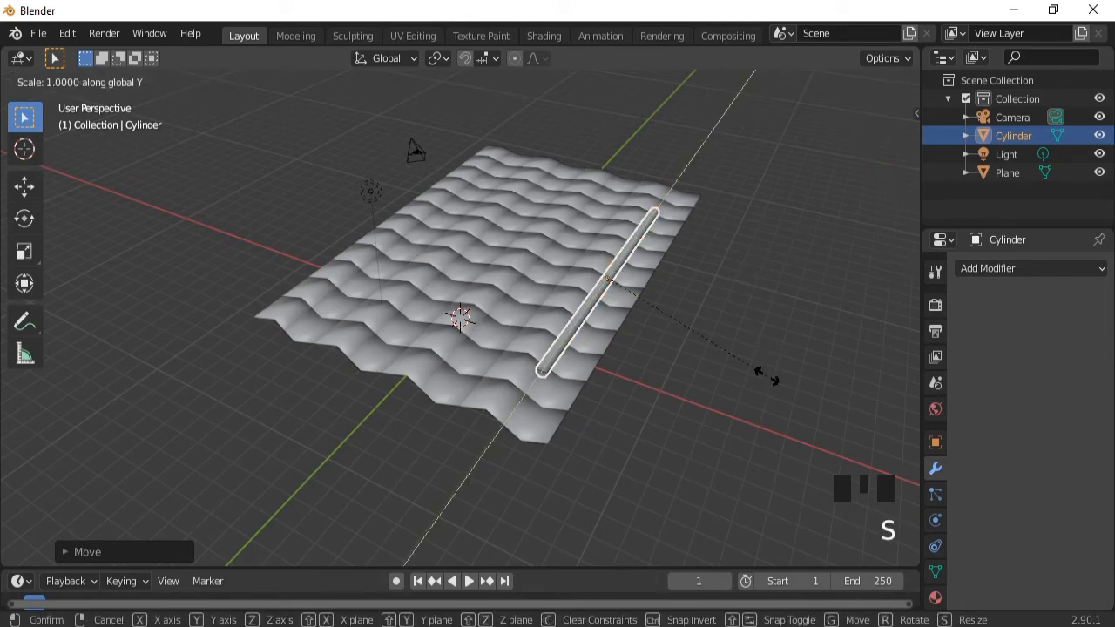
click(824, 435)
middle_drag(744, 410, 624, 404)
key(g)
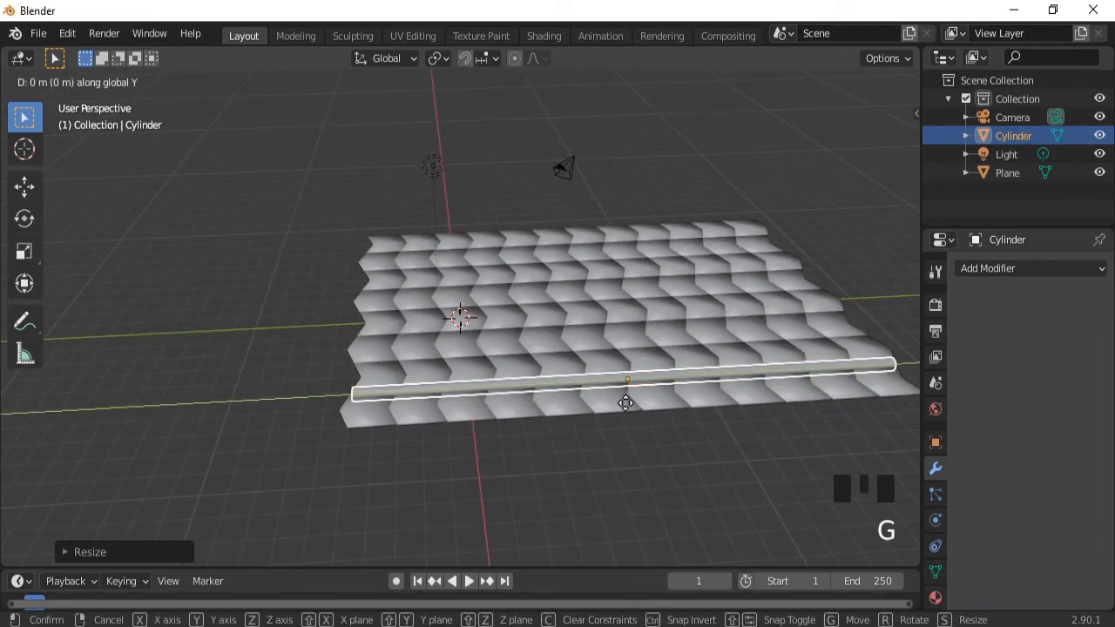
click(627, 403)
Duplicate the rod about 2.28 m along X, and duplicate that copy further along X at similar spacing.
middle_drag(515, 403, 661, 422)
key(shift)
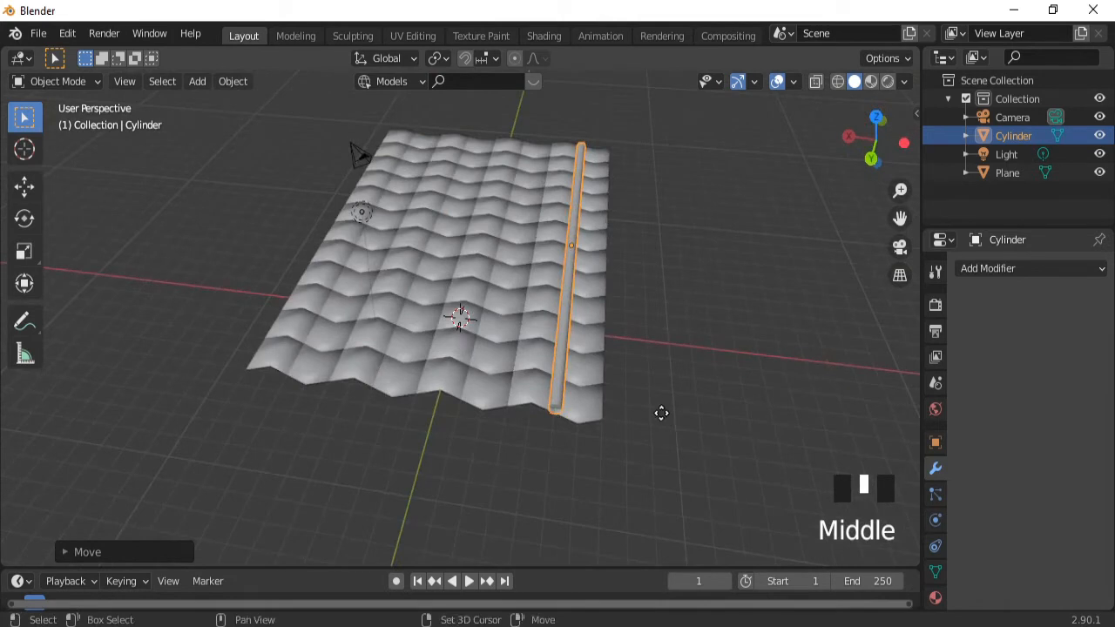
key(shift+d)
key(x)
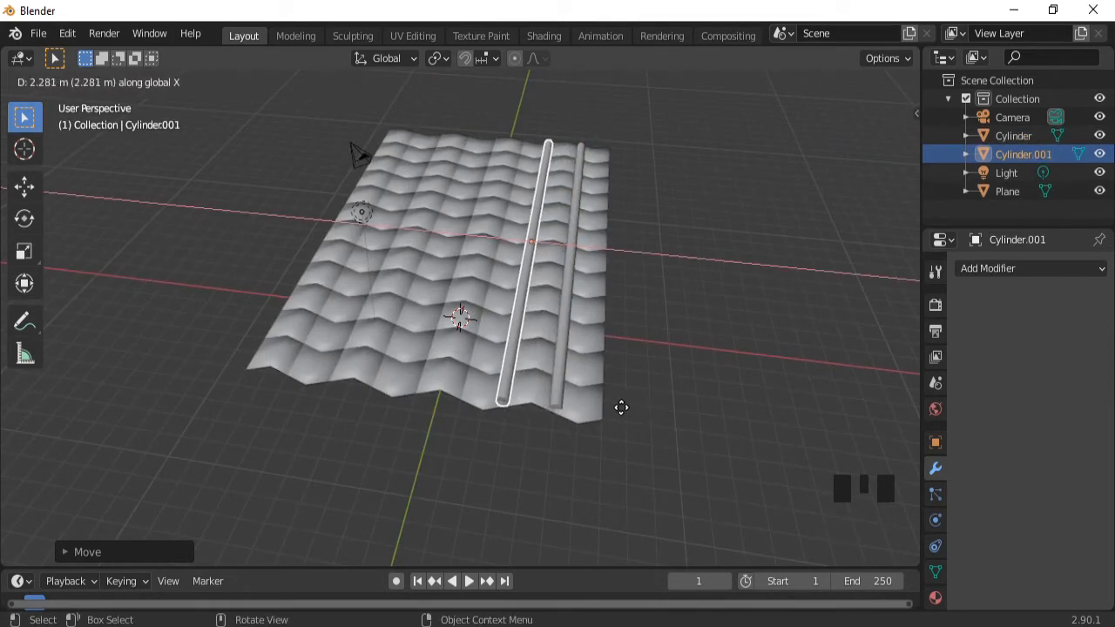
click(621, 408)
key(shift+d)
key(x)
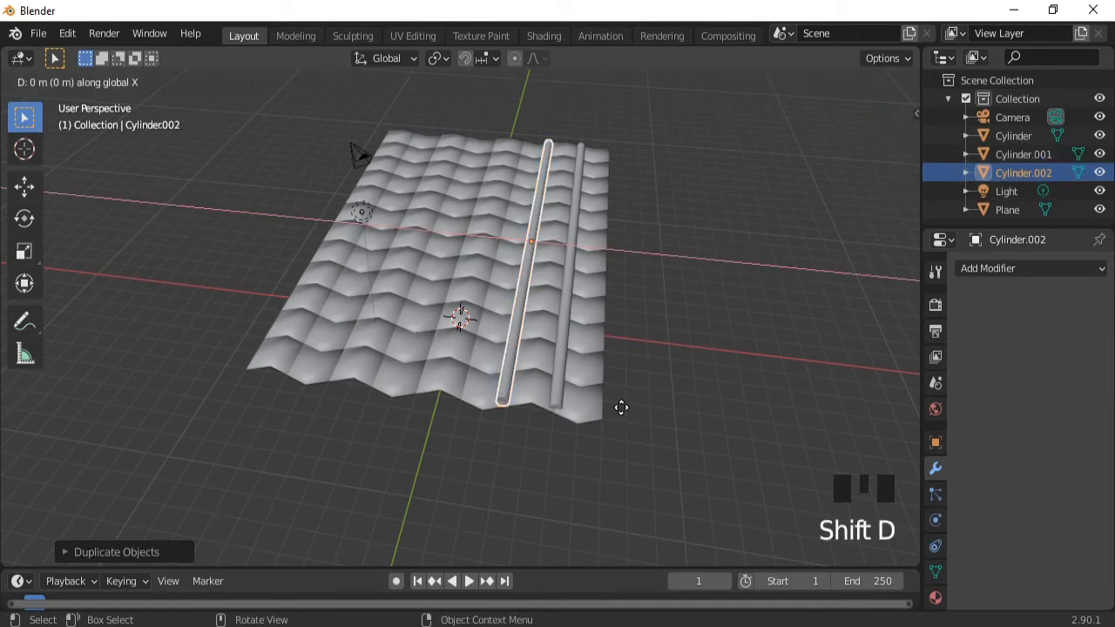
click(590, 407)
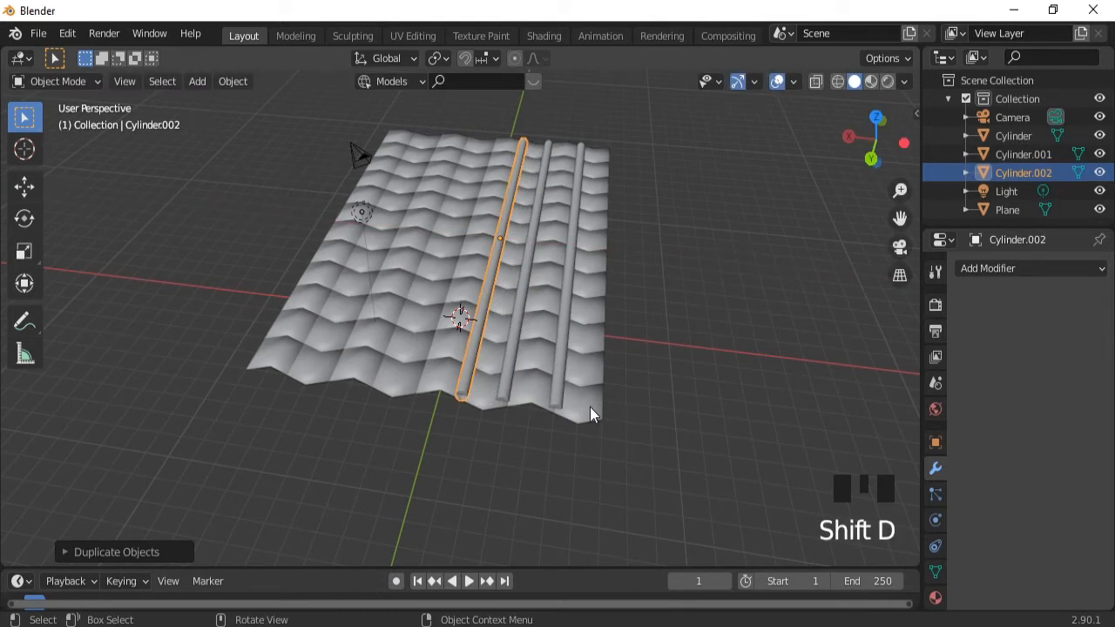
Select all three rods and duplicate them together along positive X, continuing the row across the sheet.
key(a)
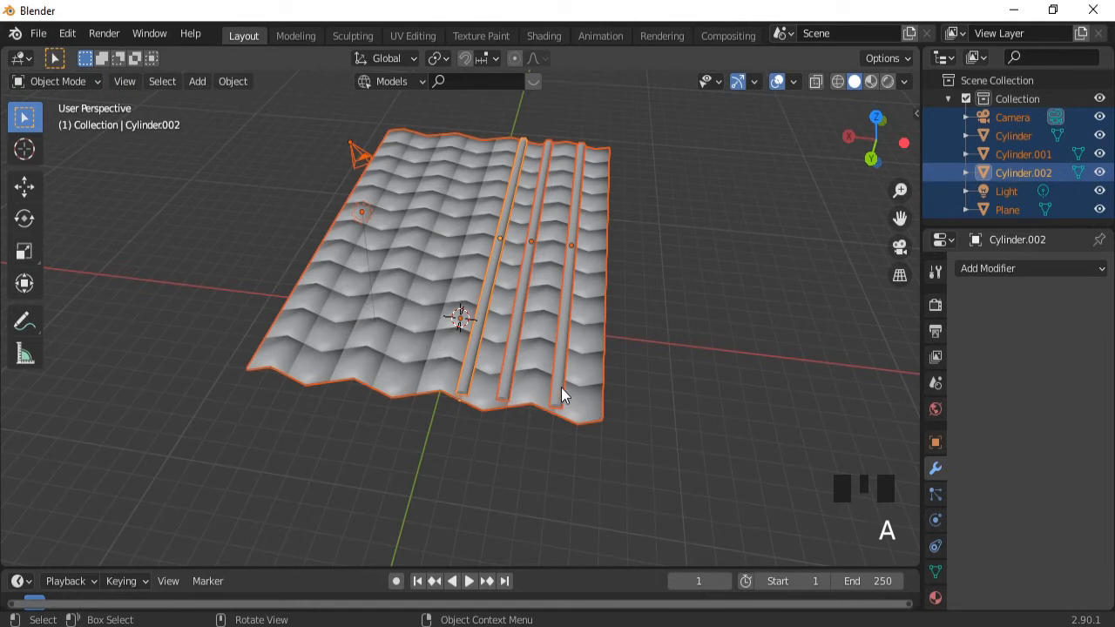
click(561, 388)
shift+click(504, 374)
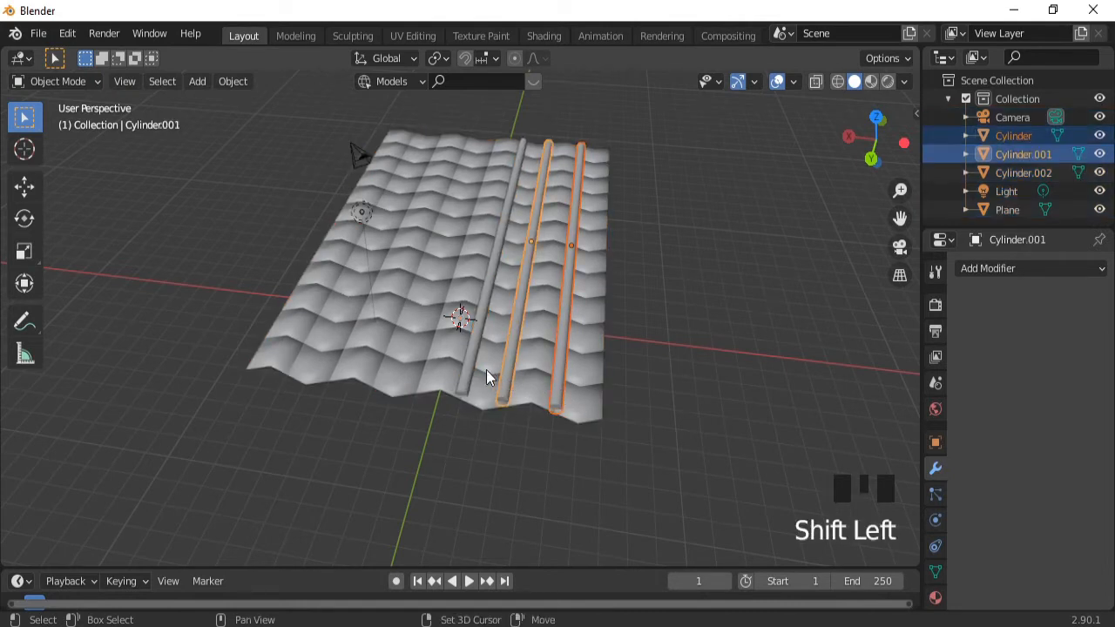
shift+click(469, 367)
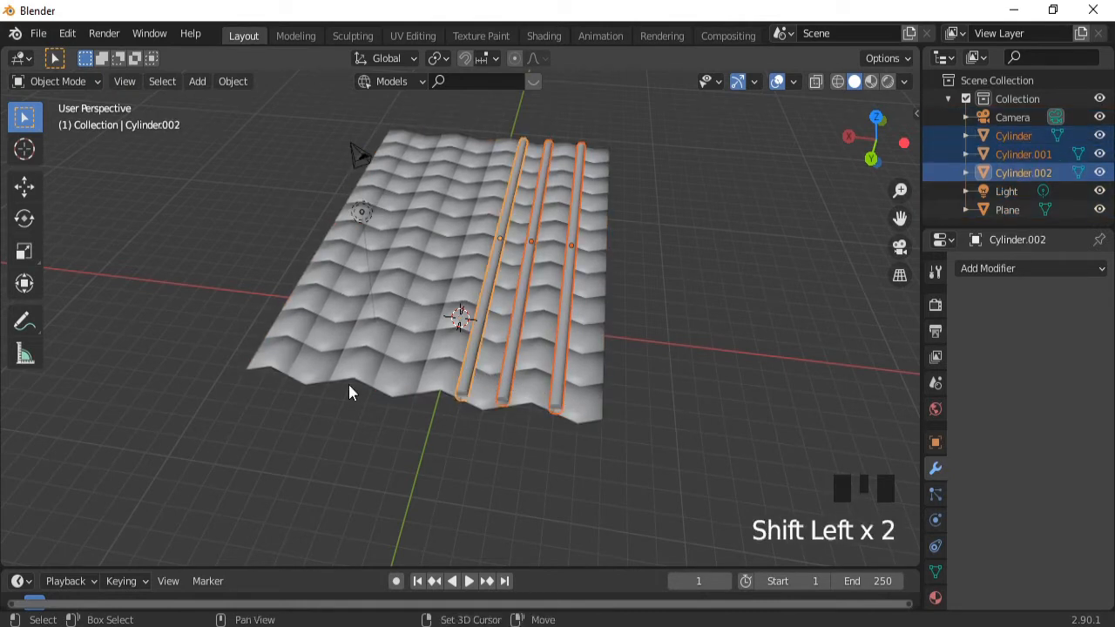
key(shift+d)
key(x)
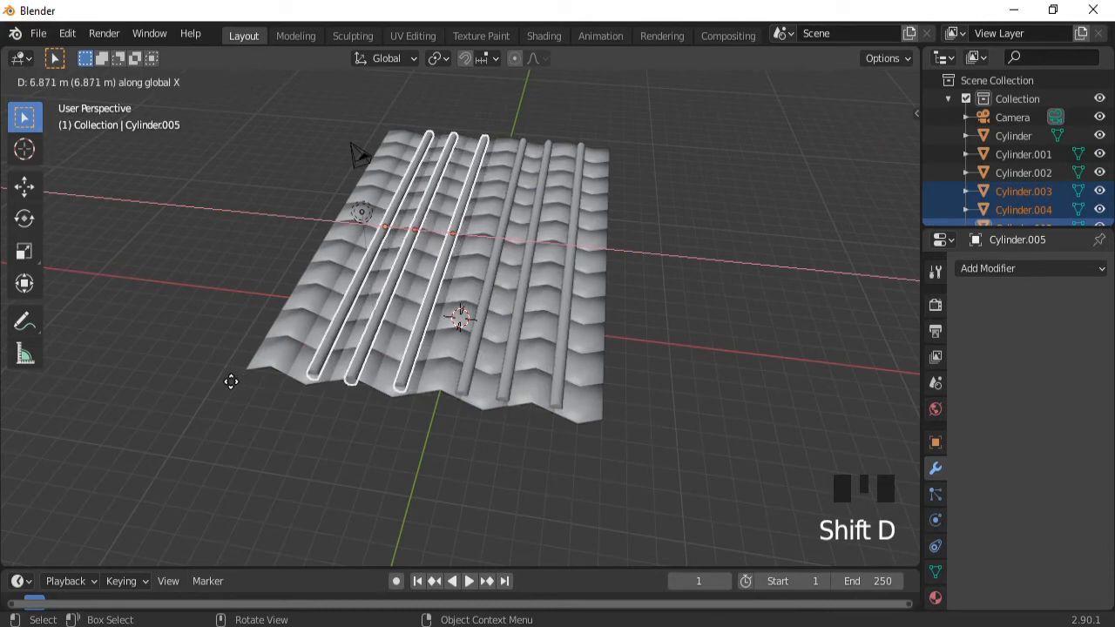
click(244, 394)
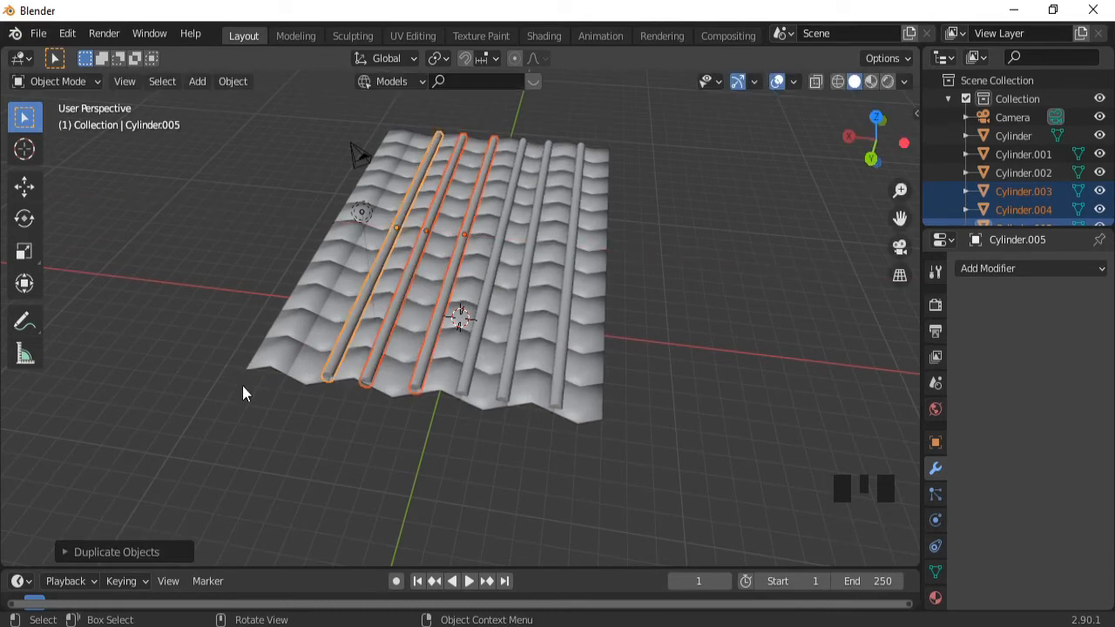
Duplicate the end rod about 1.9 m along X to add a seventh rod near the sheet's edge.
click(324, 361)
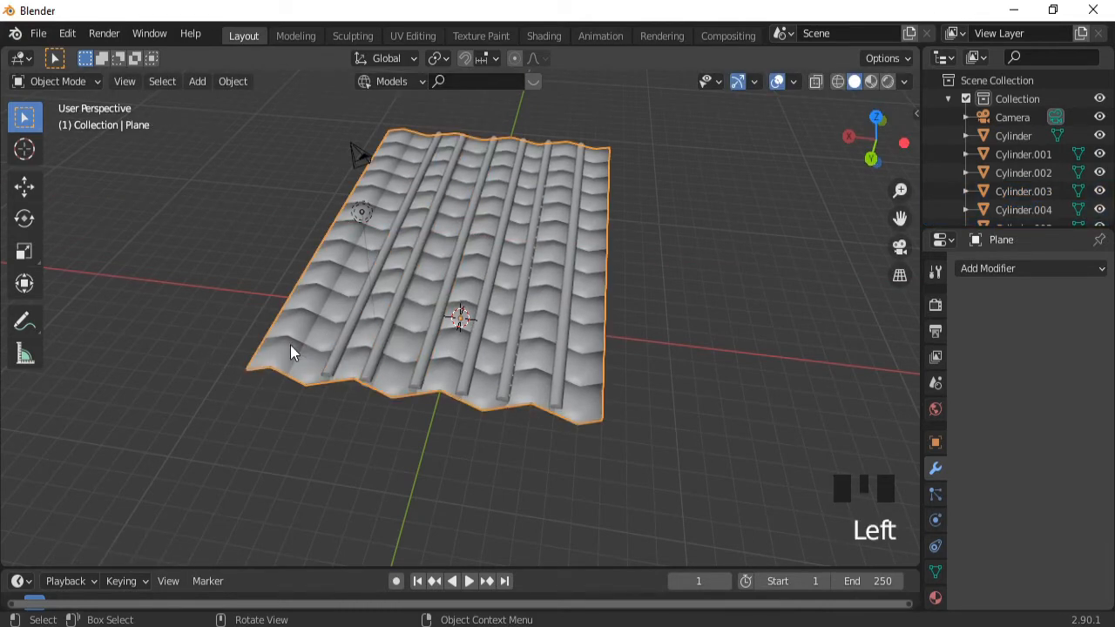
click(339, 345)
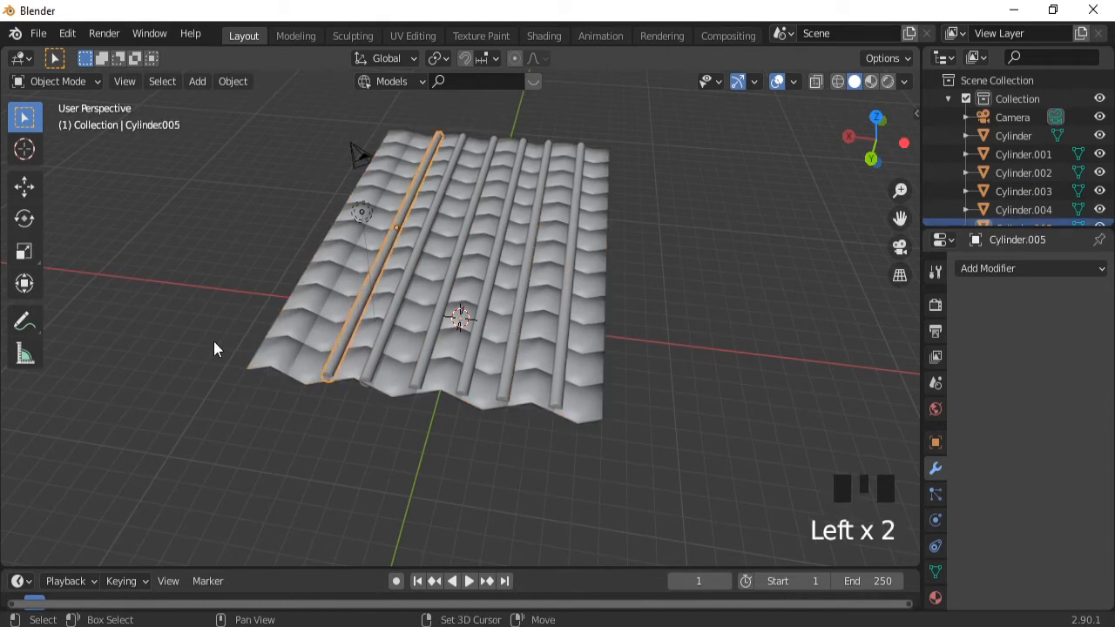
key(shift+d)
key(x)
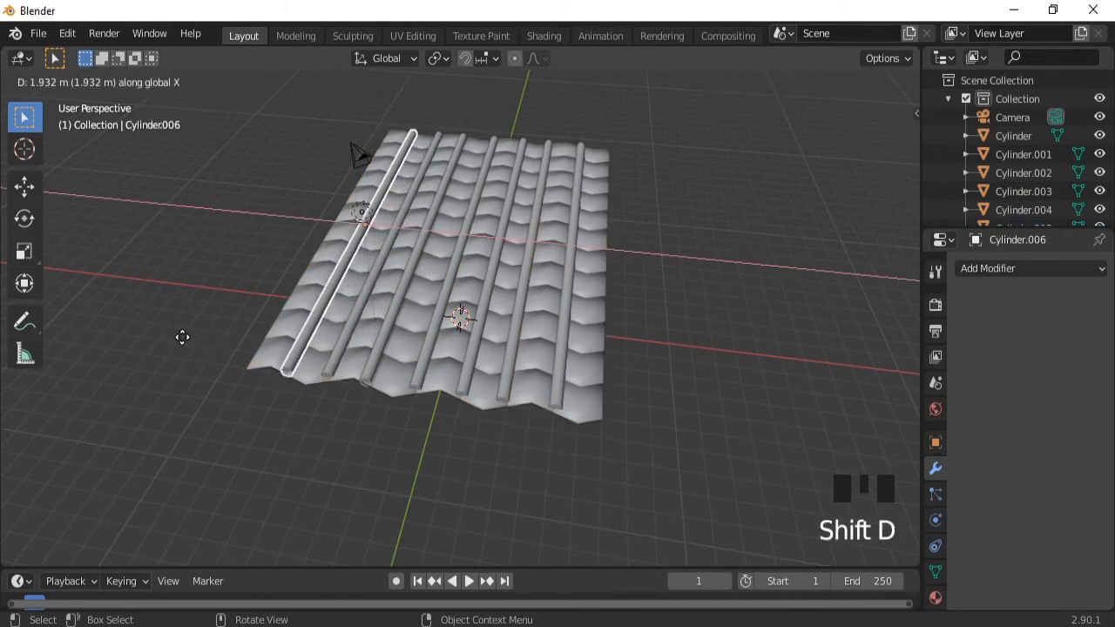
click(183, 343)
middle_drag(610, 388, 579, 325)
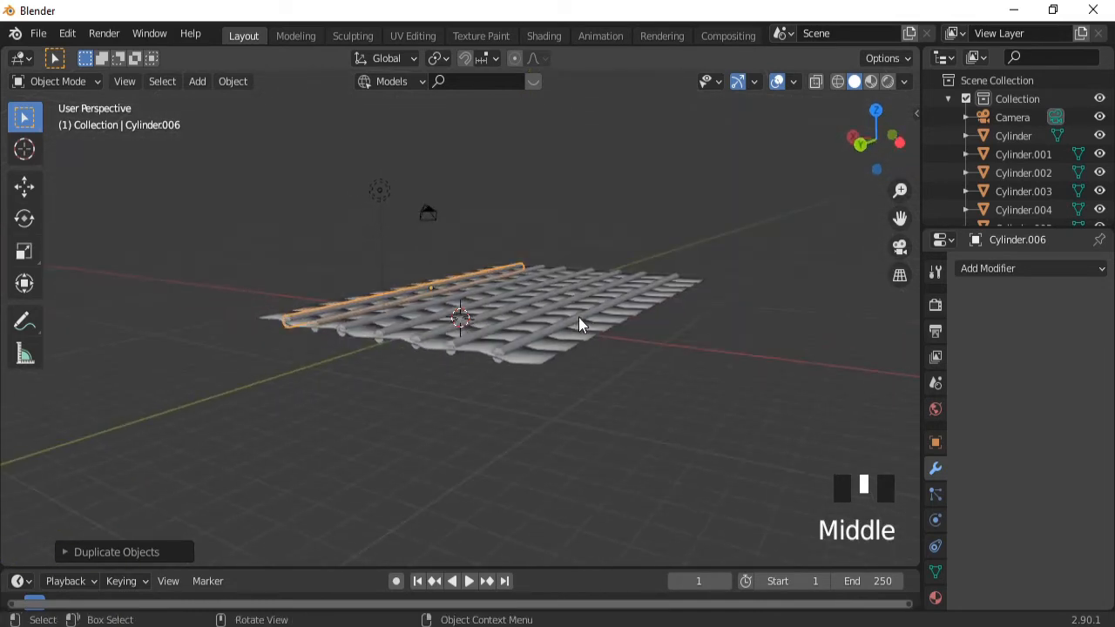
Select all seven rods without the sheet and shade them smooth.
key(Tab)
key(Tab)
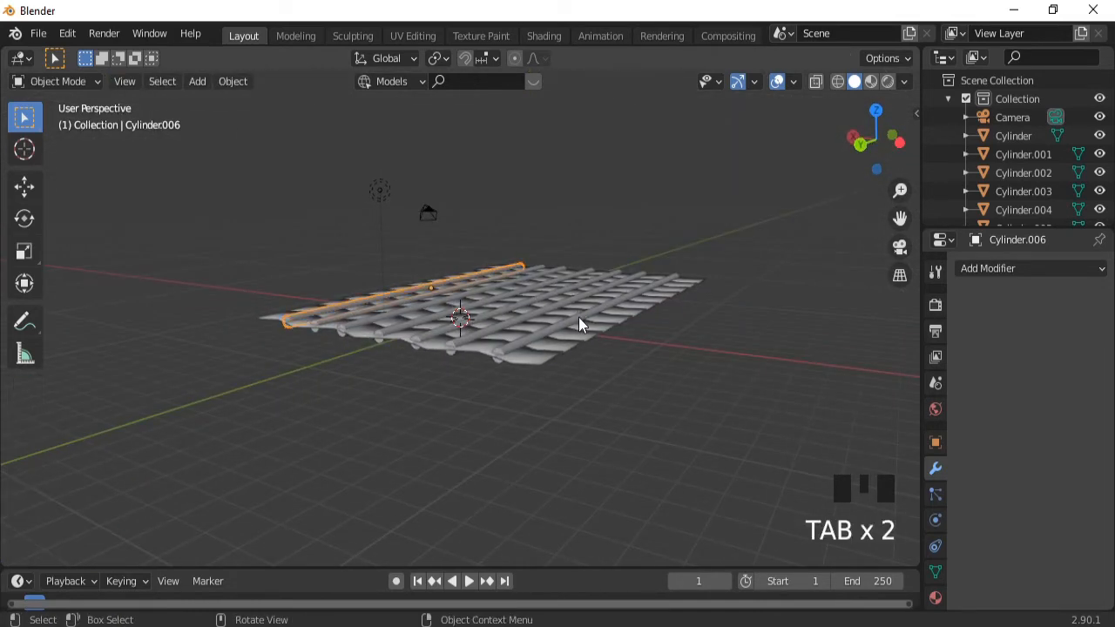
key(a)
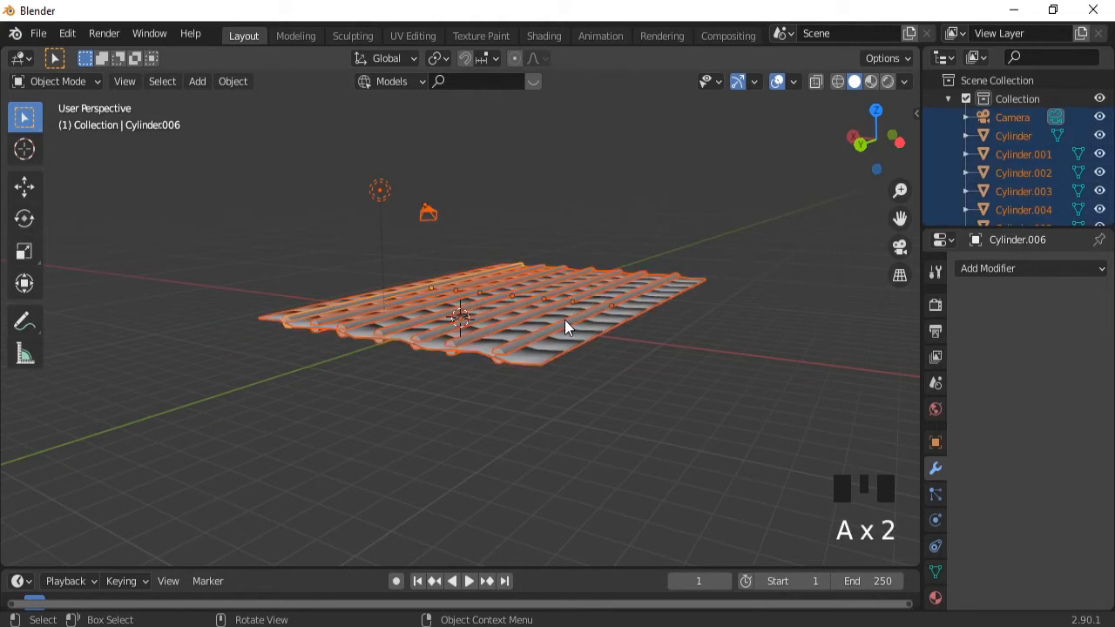
click(538, 337)
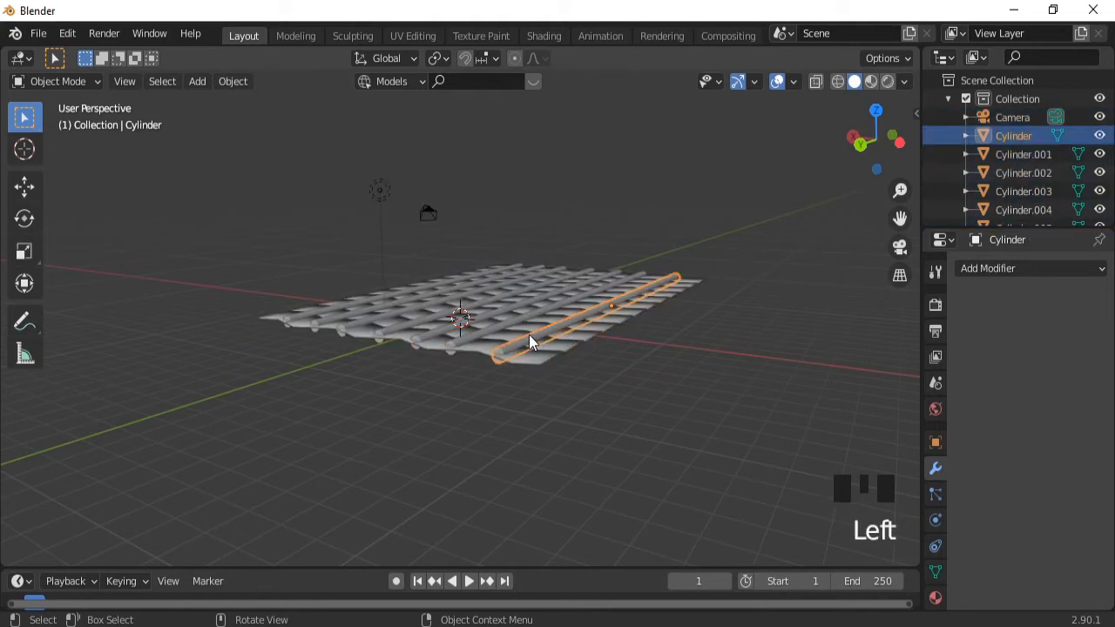
shift+click(458, 337)
shift+click(416, 336)
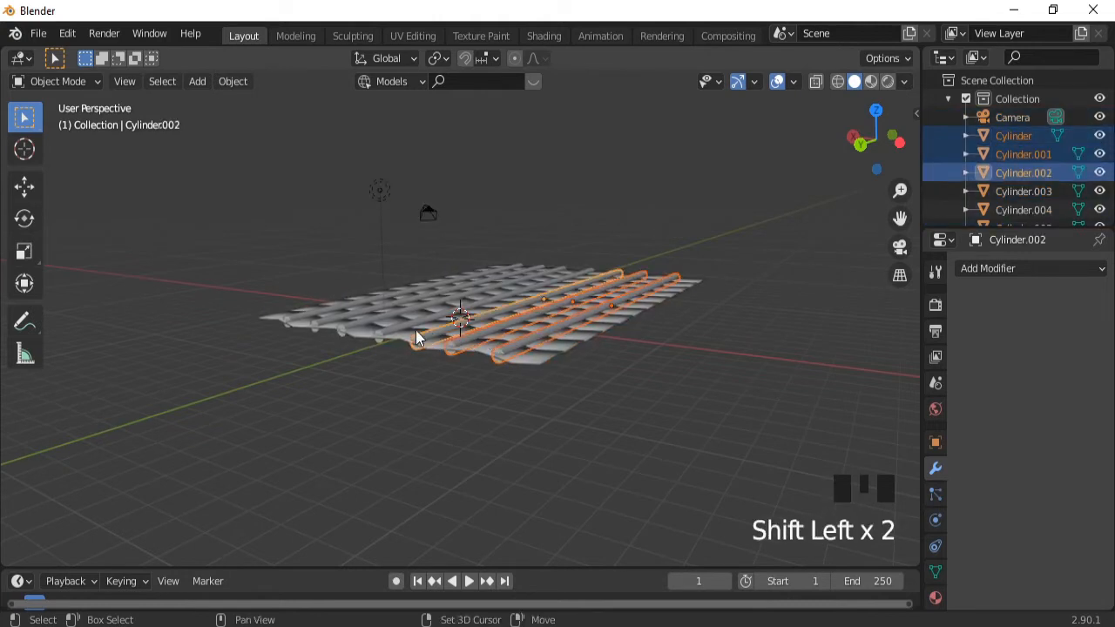
shift+click(398, 327)
shift+click(367, 319)
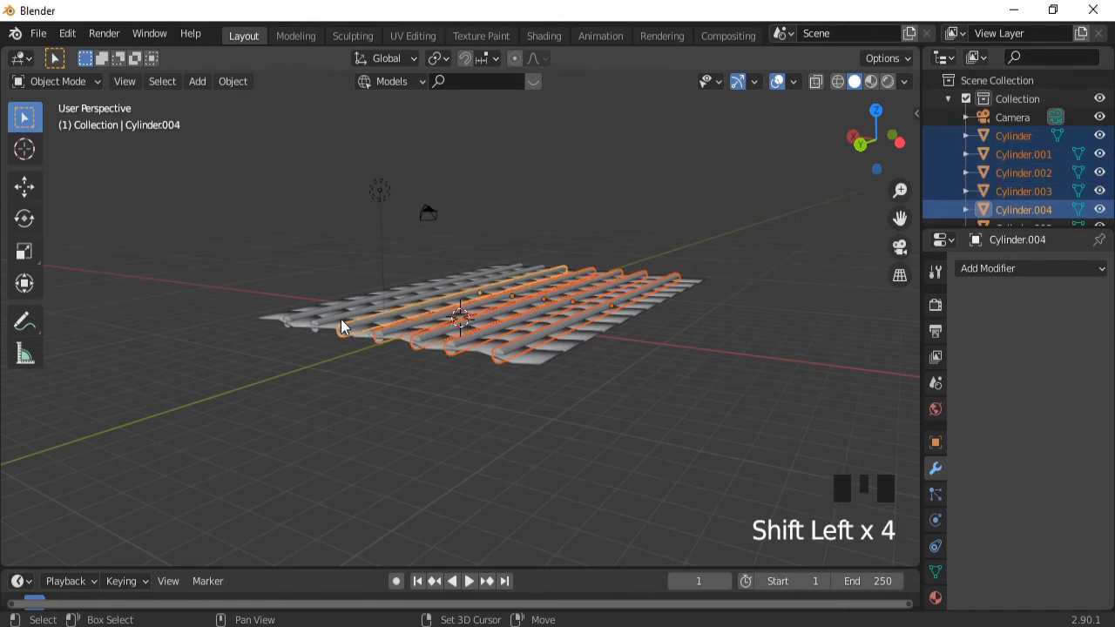
shift+click(331, 318)
middle_drag(342, 349, 404, 380)
key(ctrl+z)
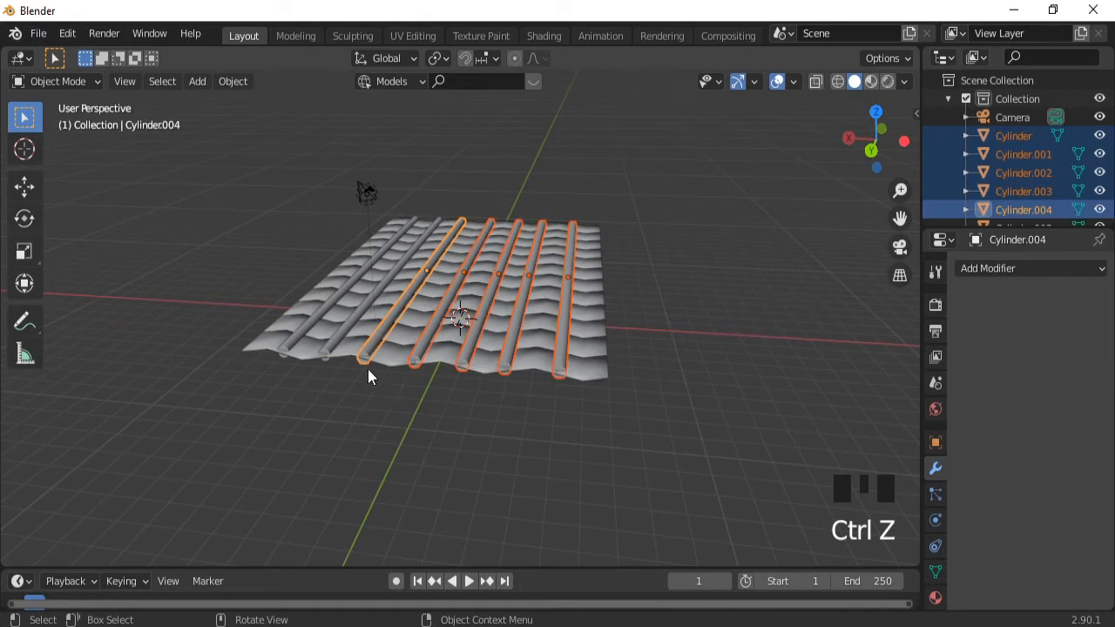
shift+click(328, 343)
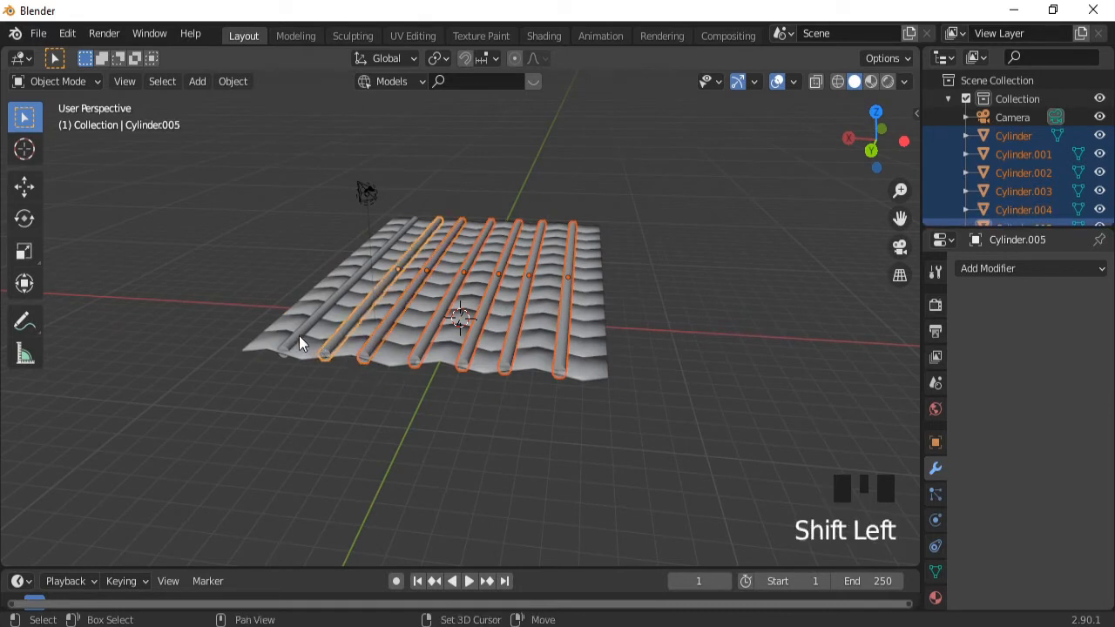
shift+click(298, 340)
right_click(211, 354)
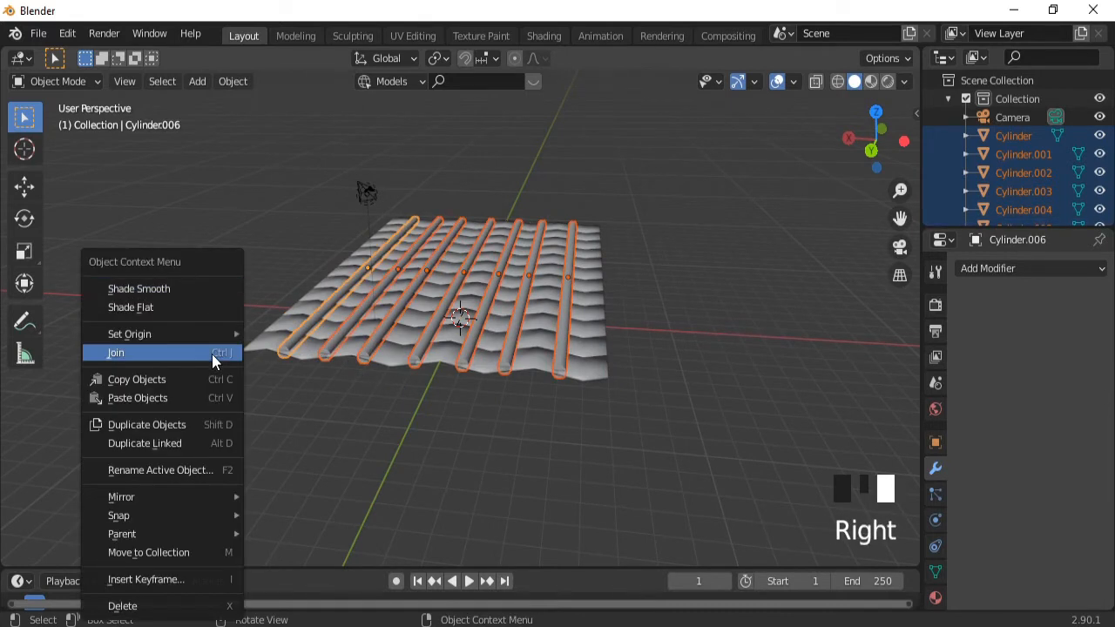
click(154, 286)
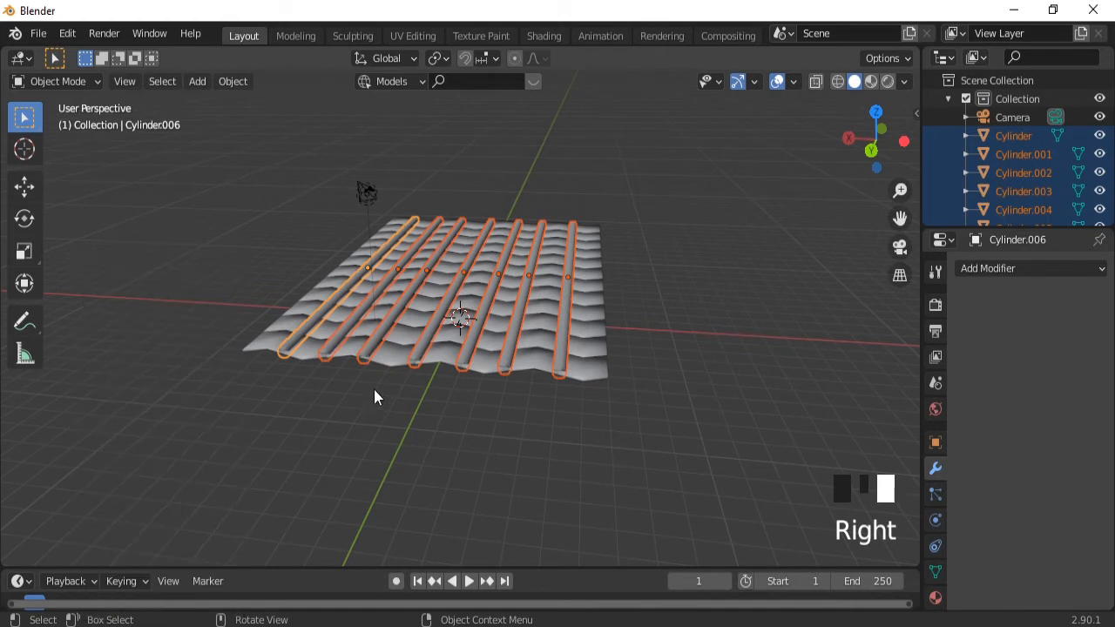
Join the seven rods with the patterned sheet into one object and add a Simple Deform modifier to it.
shift+click(579, 367)
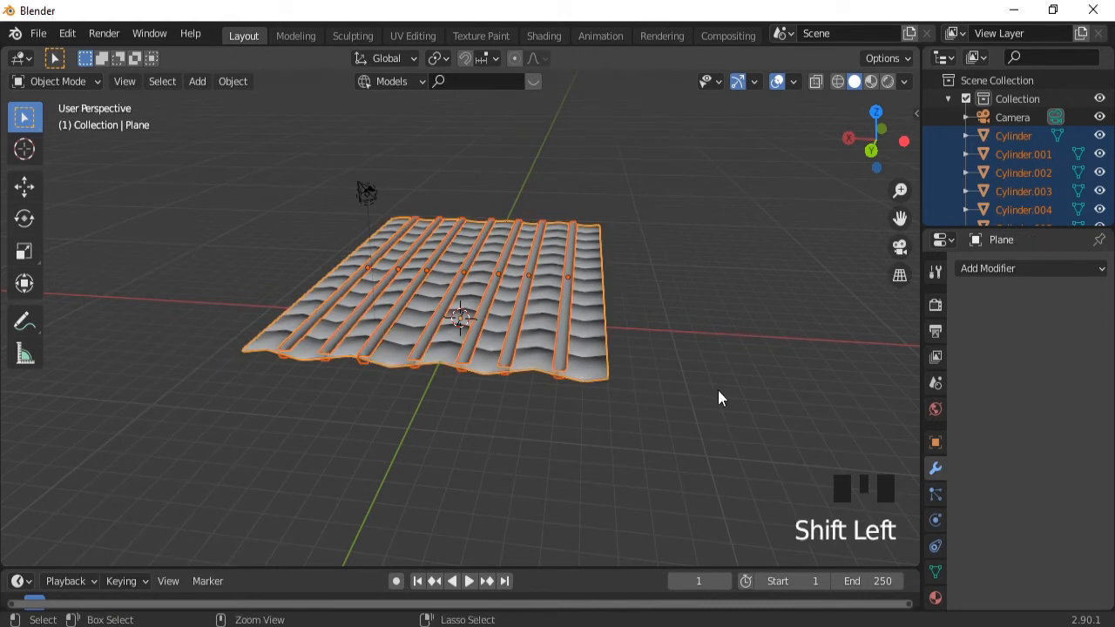
key(ctrl+j)
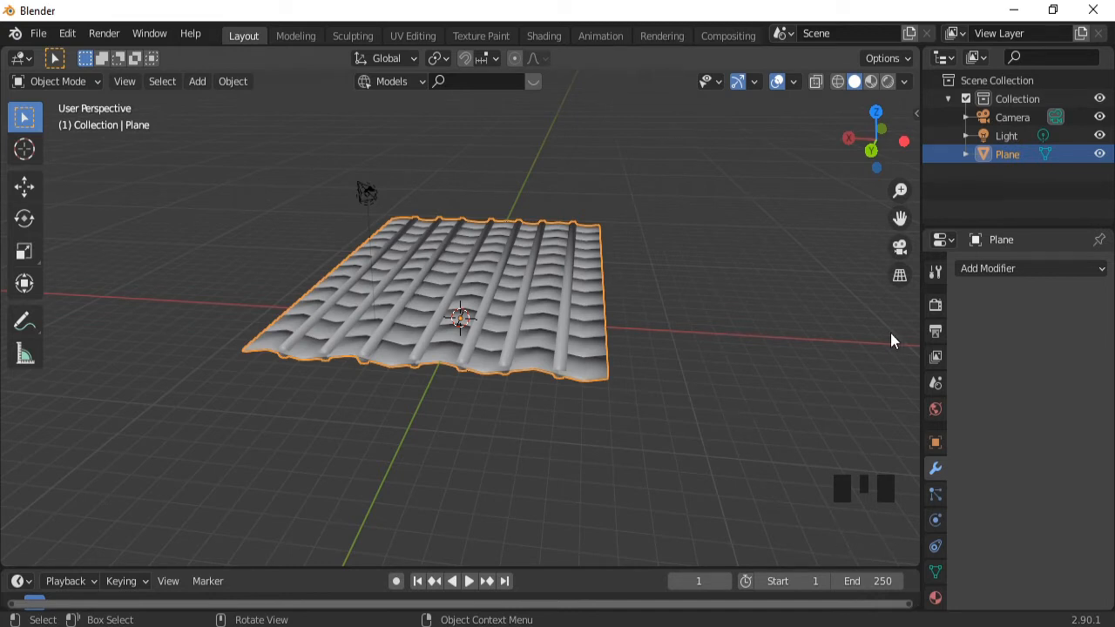
click(1005, 270)
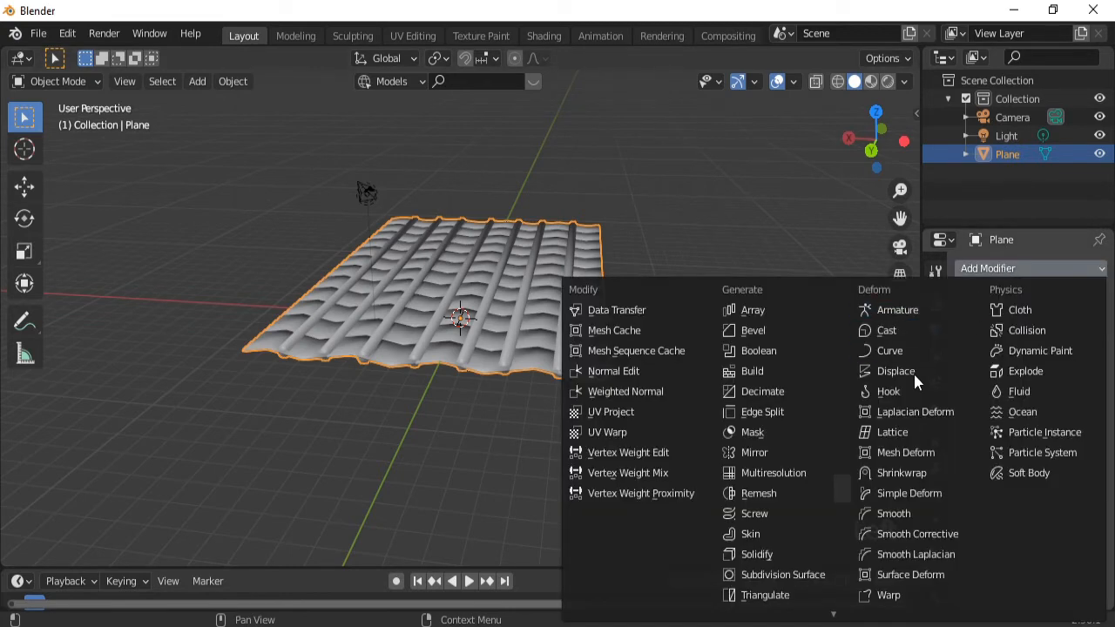
click(897, 493)
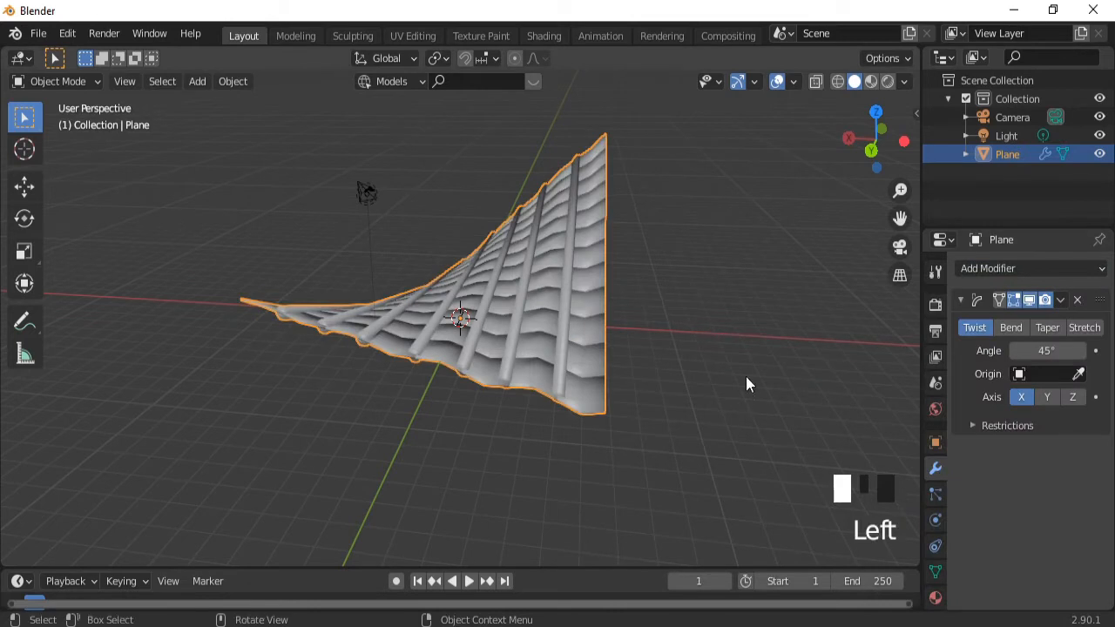
Set the Simple Deform modifier to Bend around the Z axis with an angle of 360°, curling the sheet into a disc.
click(1009, 328)
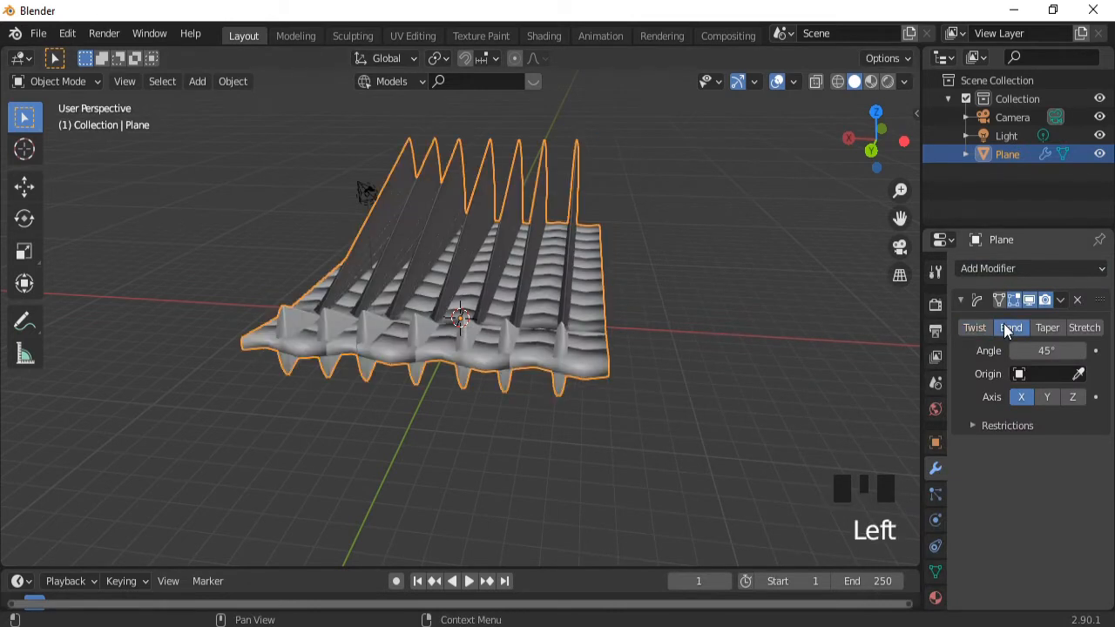
click(1053, 397)
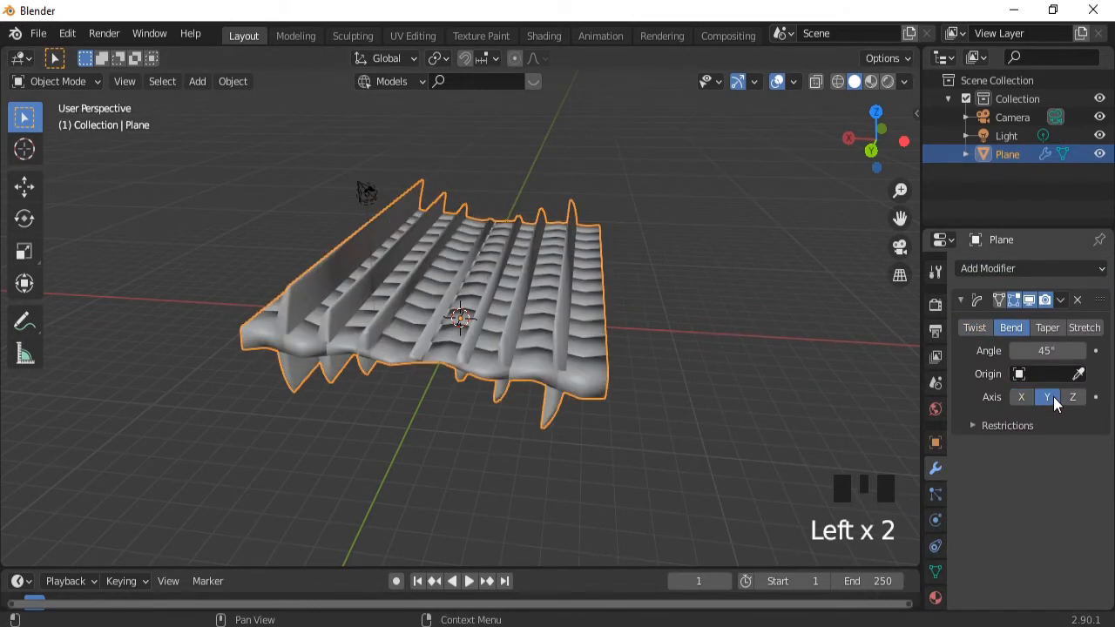
click(1071, 399)
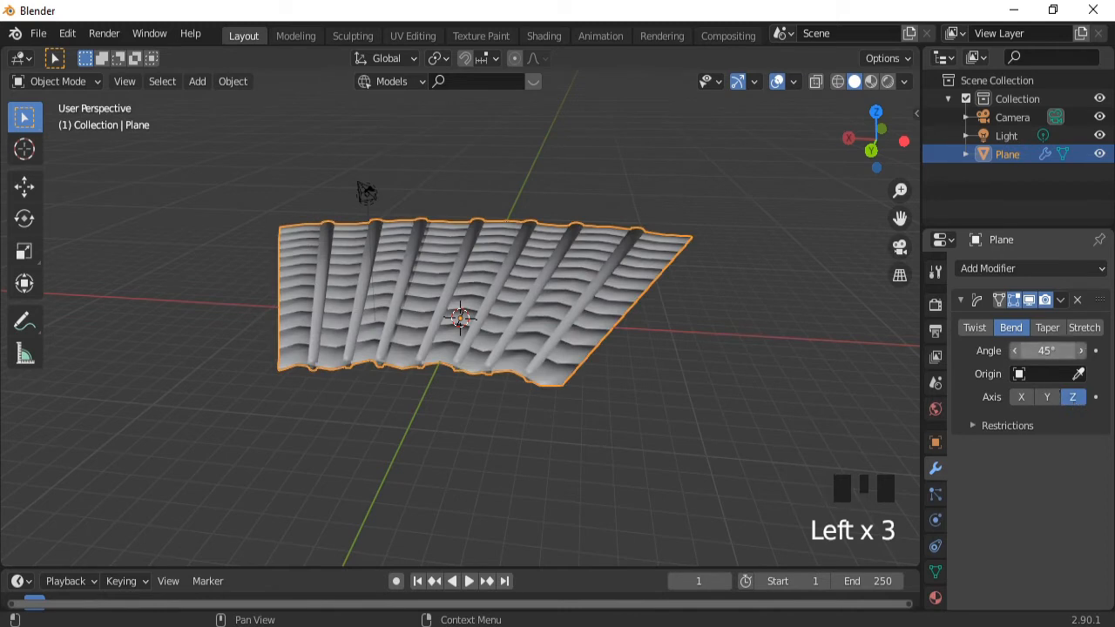
click(1043, 351)
key(Return)
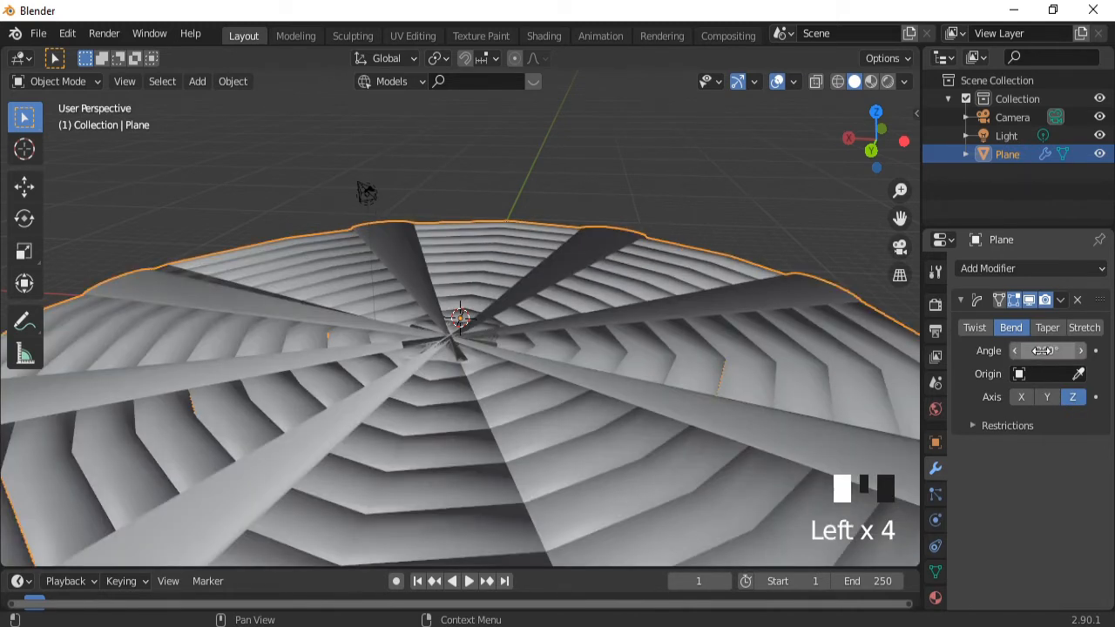
ctrl+middle_drag(629, 319, 404, 463)
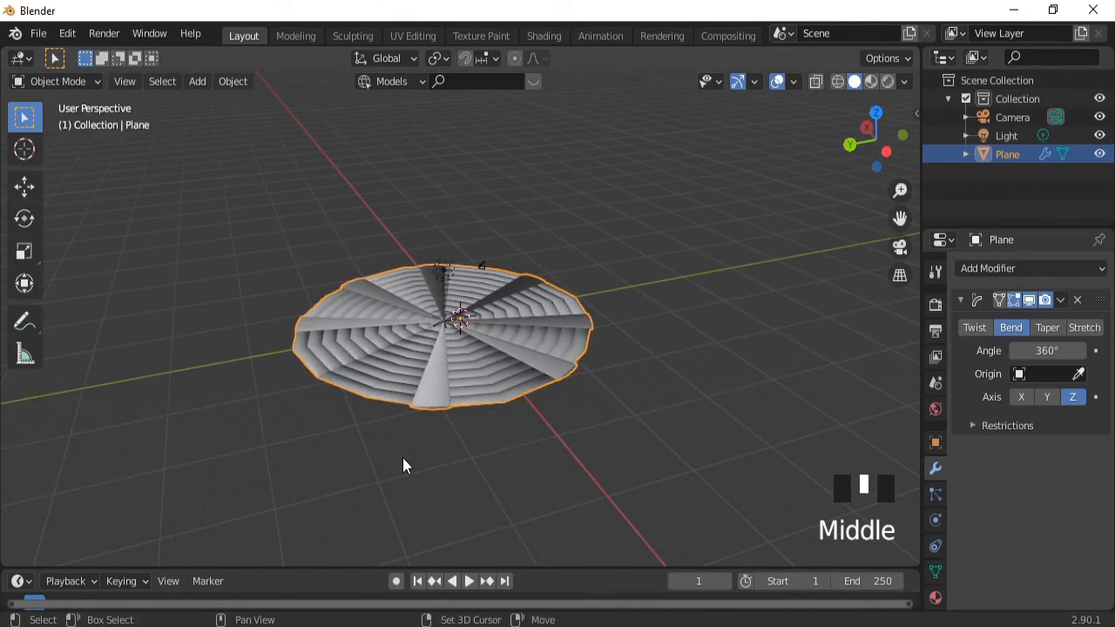
Add a cube and move it along positive Y until it lies well outside the disc.
key(shift+a)
mouse_move(351, 255)
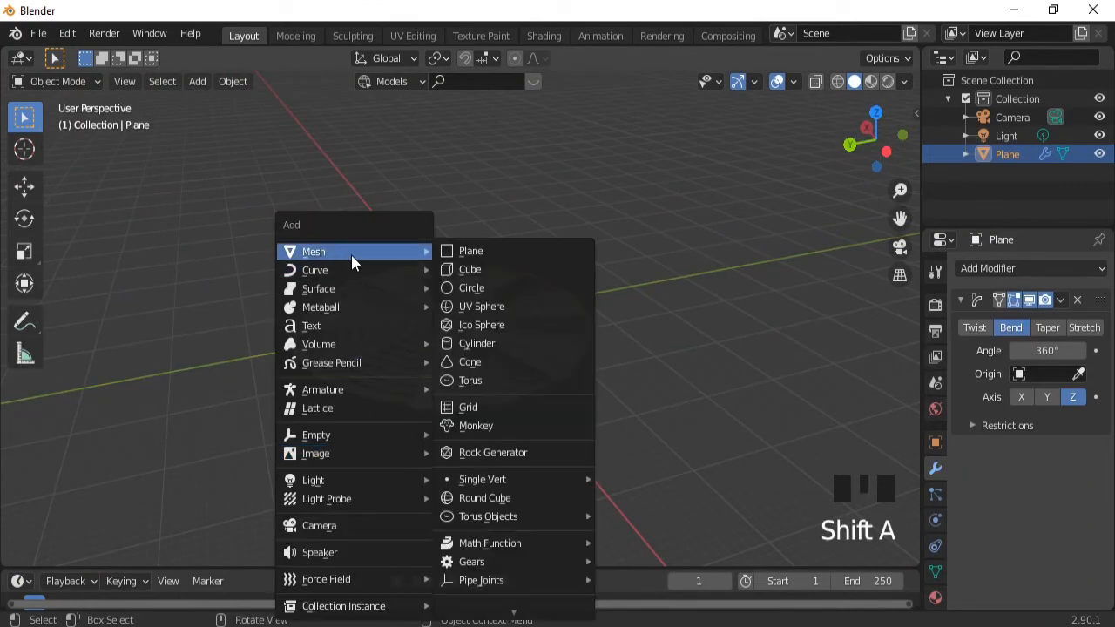
click(461, 268)
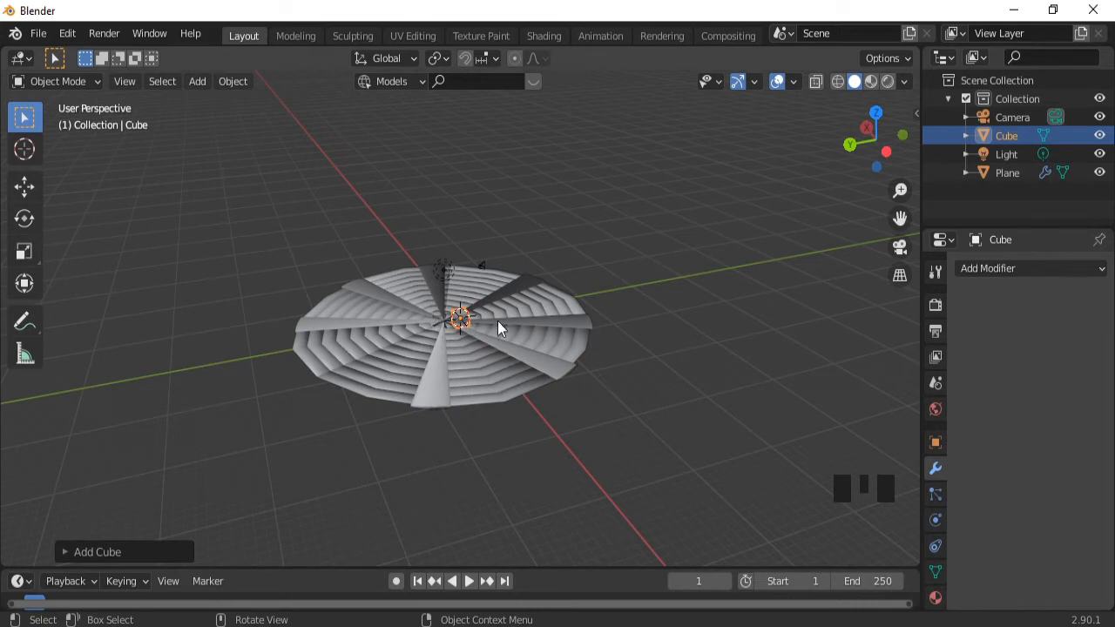
key(g)
key(y)
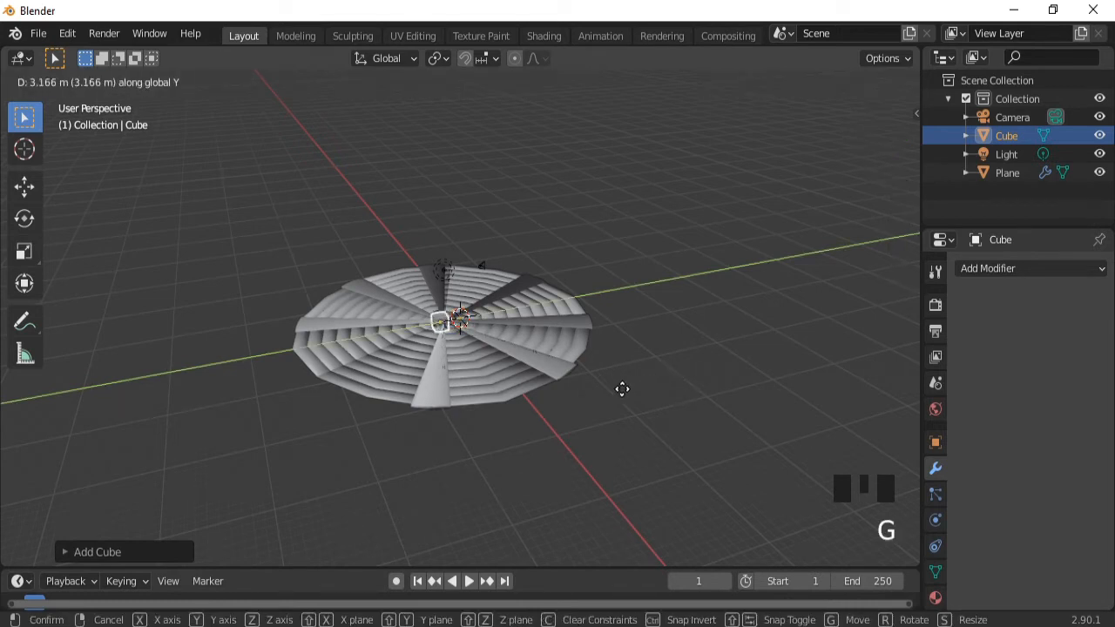
click(343, 431)
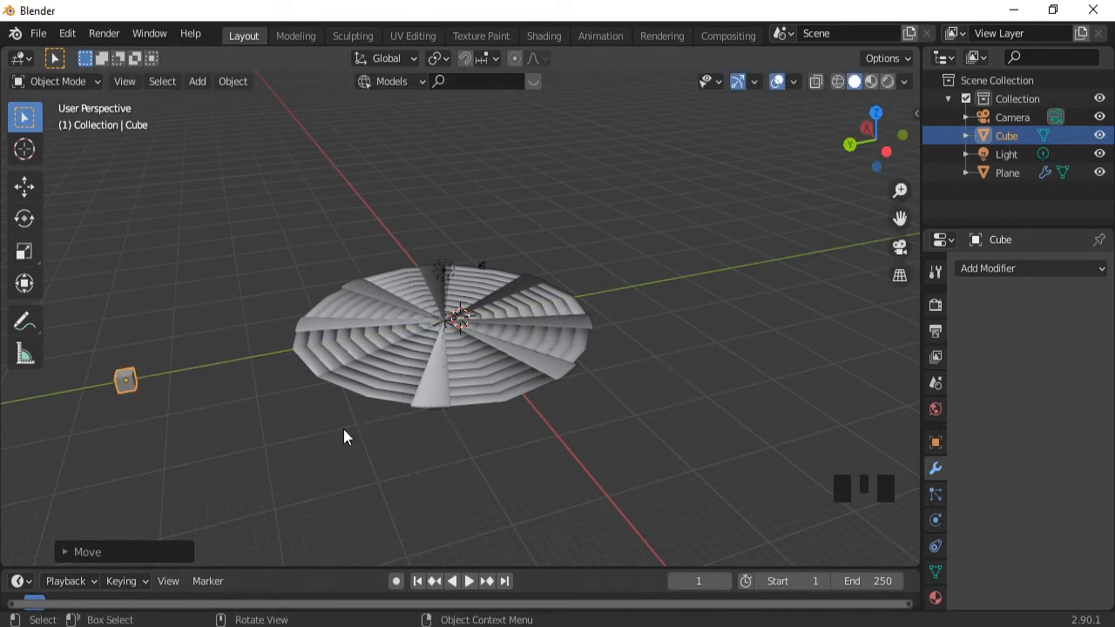
Stretch the cube along Y into a long block and widen it along X.
middle_drag(242, 441, 285, 420)
key(s)
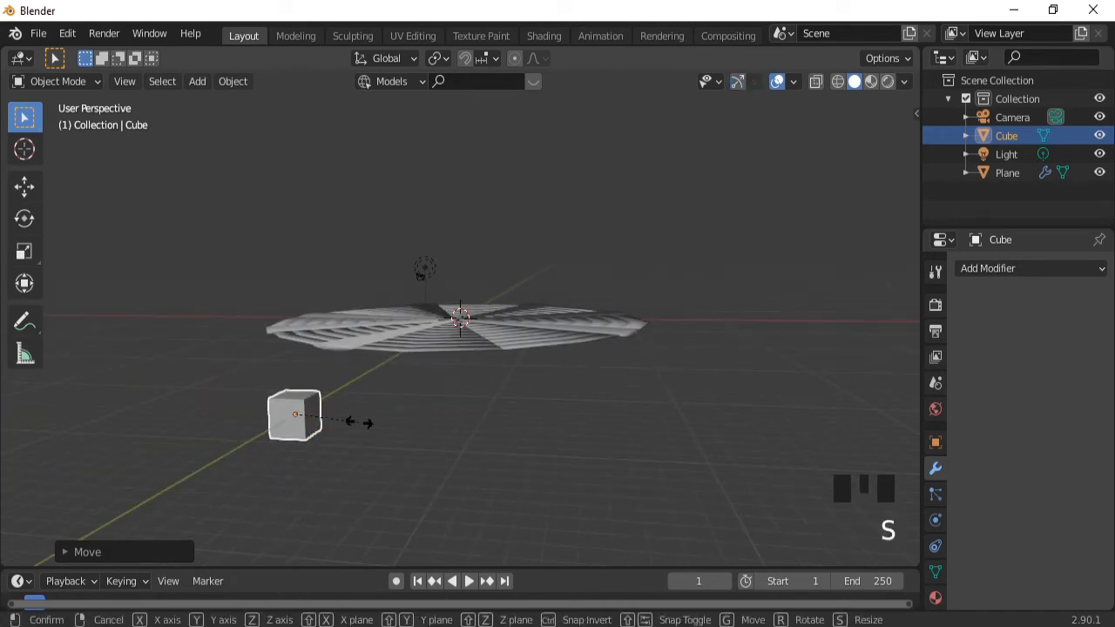
key(y)
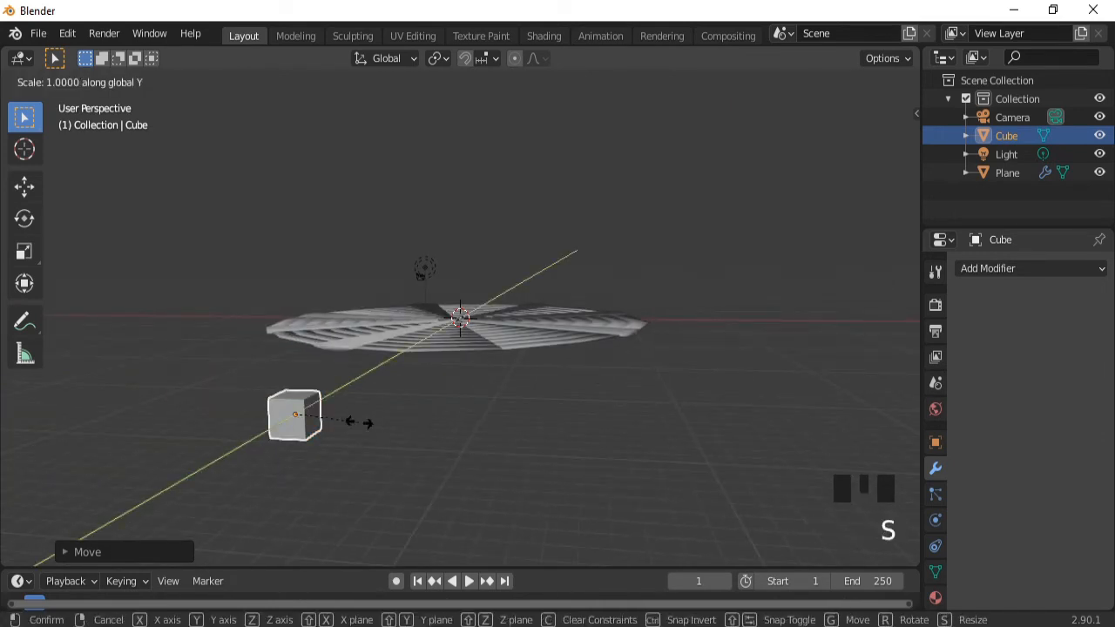
click(574, 471)
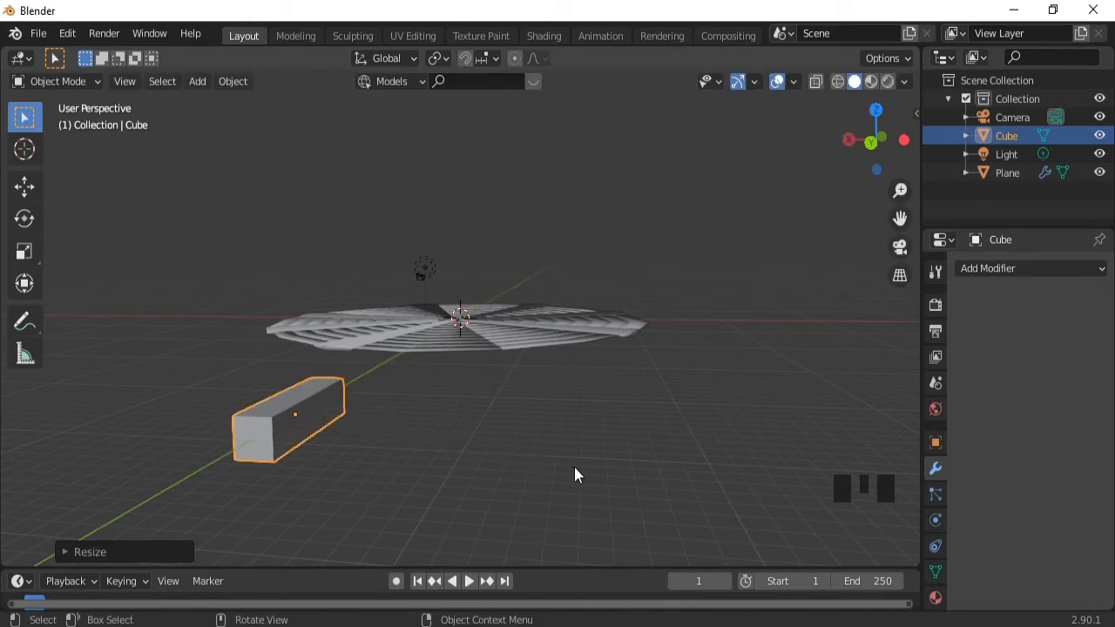
key(s)
key(x)
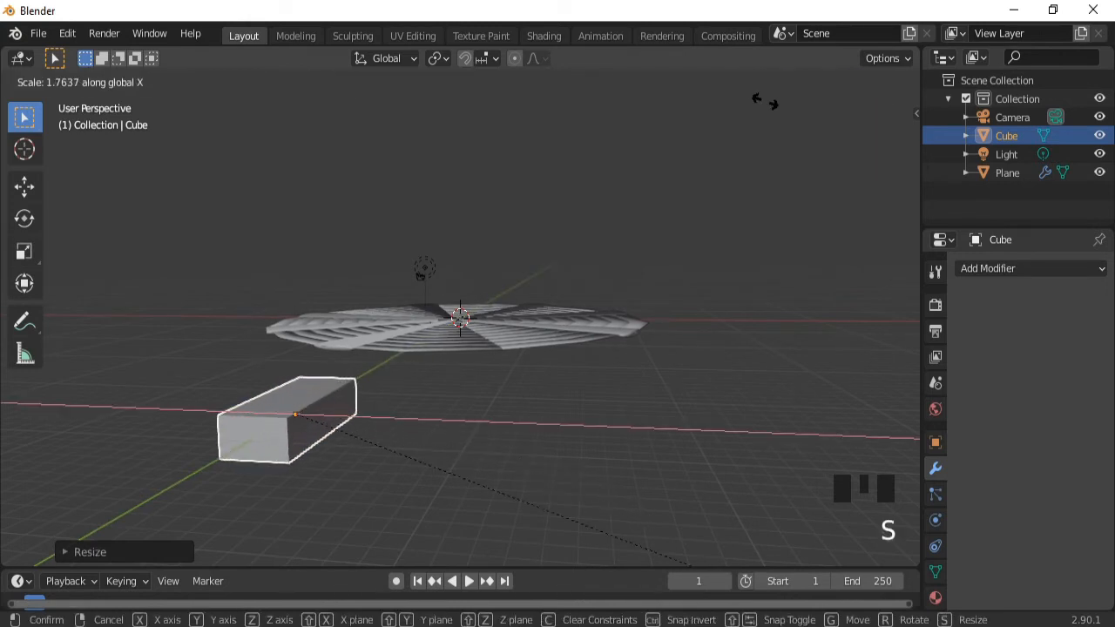
click(909, 274)
Increase the block's height along Z and widen it slightly more along X.
key(s)
key(z)
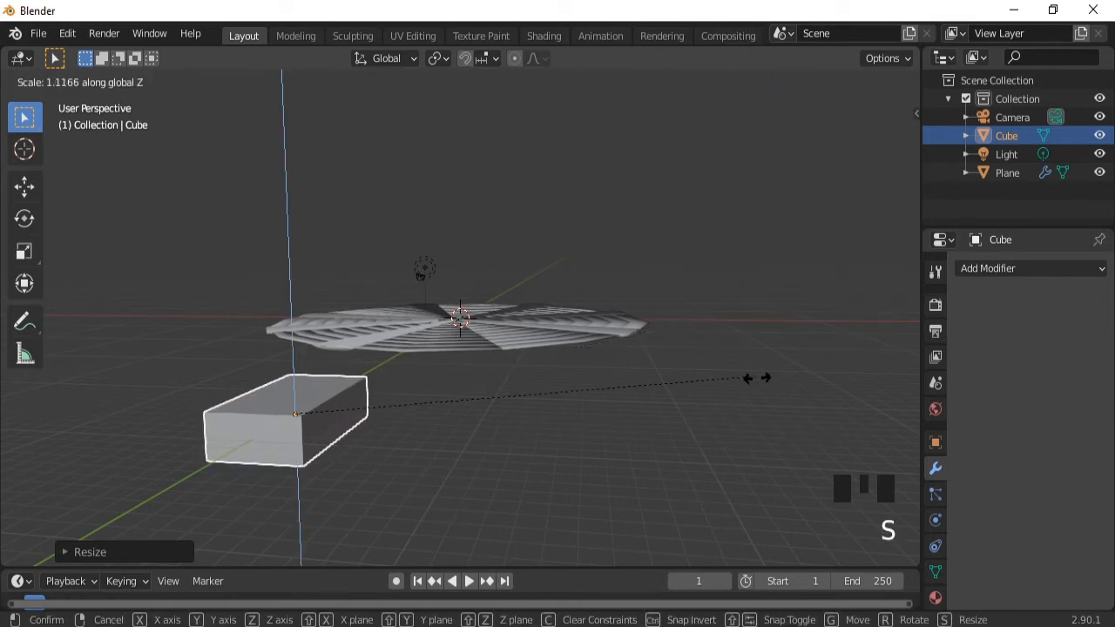
click(224, 222)
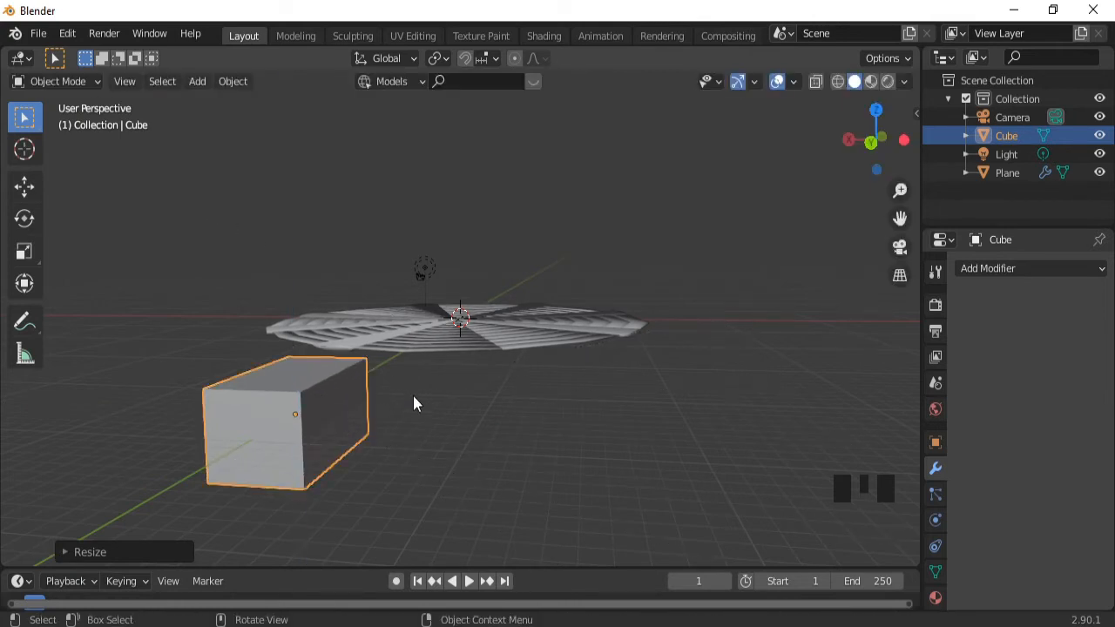
middle_drag(488, 368, 512, 365)
key(s)
key(x)
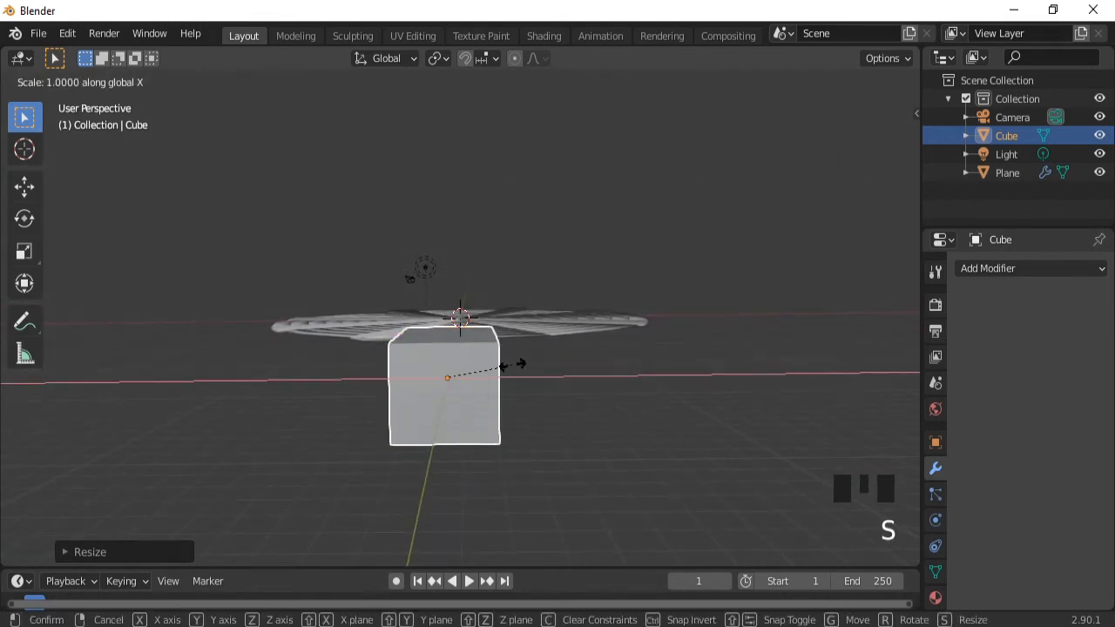
click(529, 368)
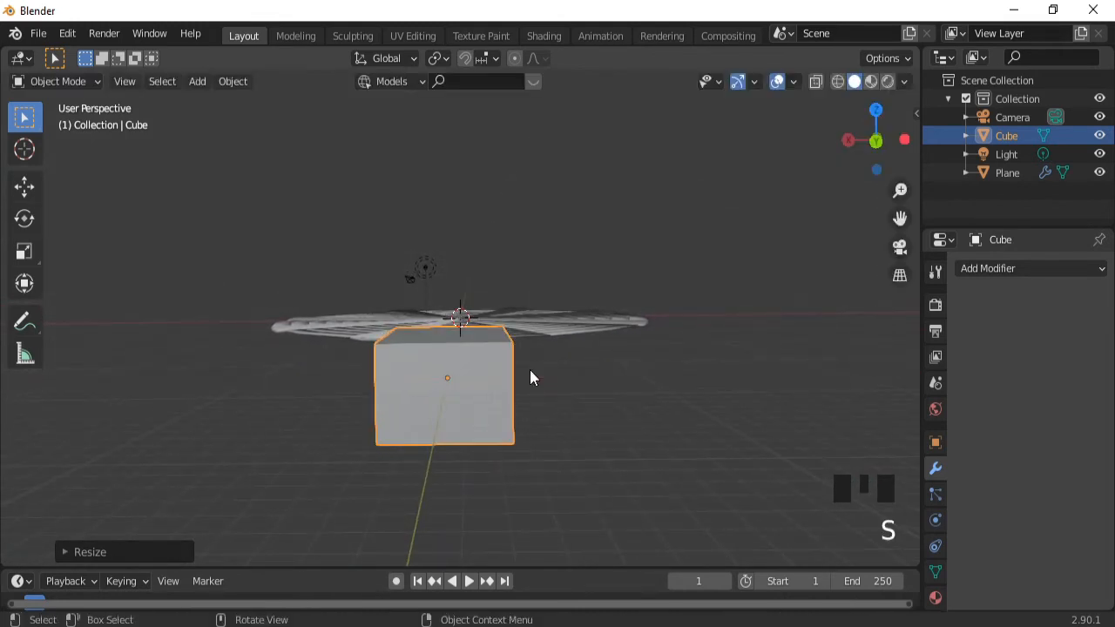
mouse_move(608, 361)
middle_down()
mouse_move(594, 379)
mouse_move(594, 365)
middle_up()
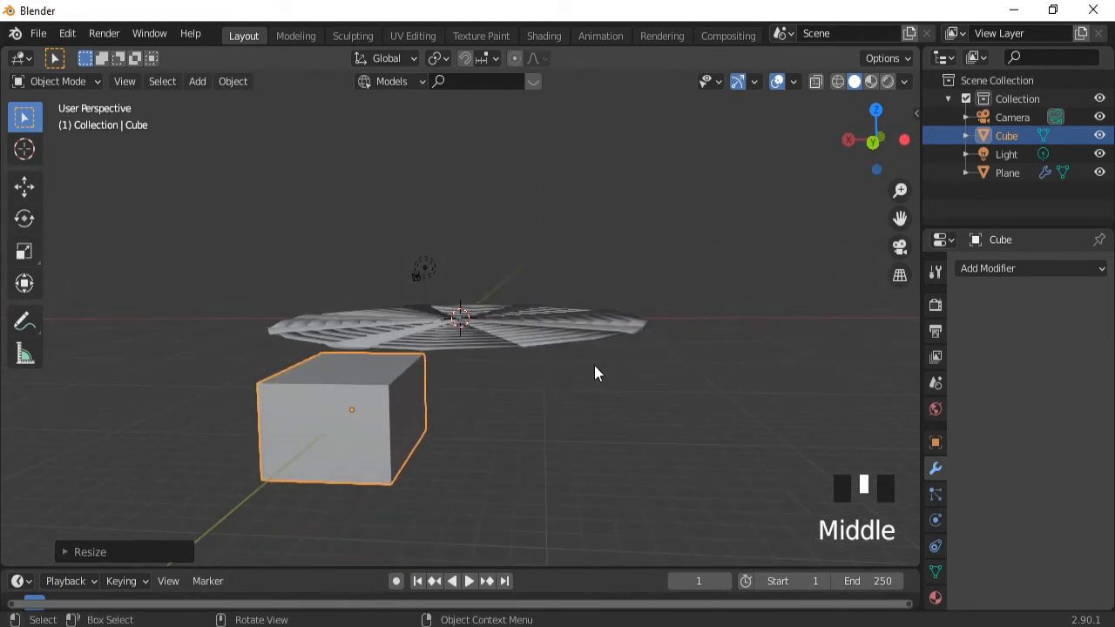
Add a horizontal loop cut around the middle of the block's side walls.
key(Tab)
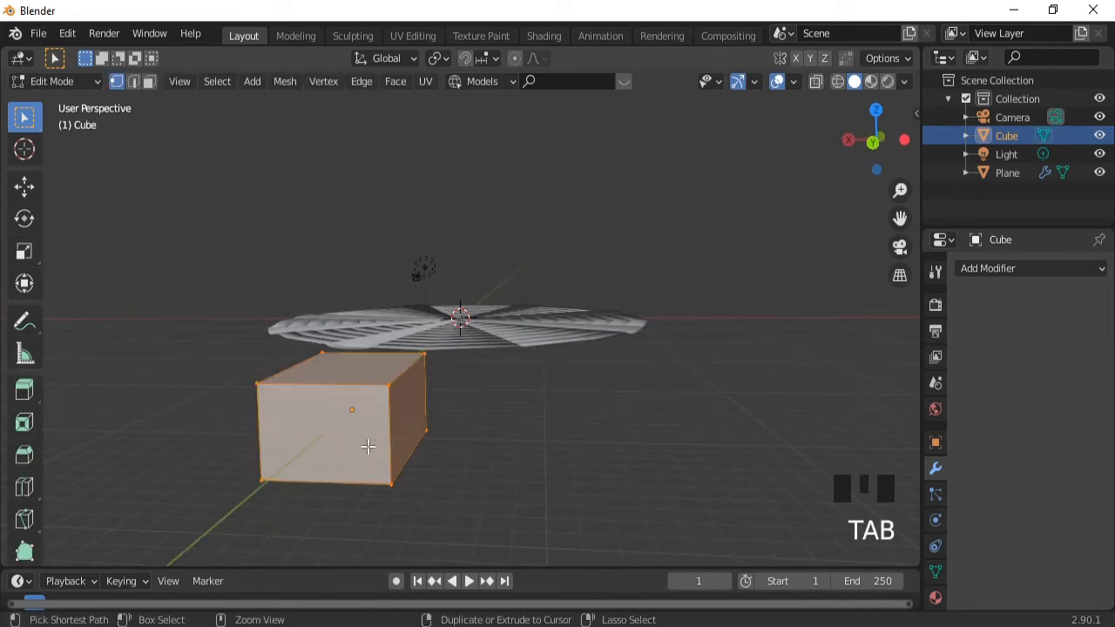
key(ctrl+r)
click(372, 442)
click(372, 441)
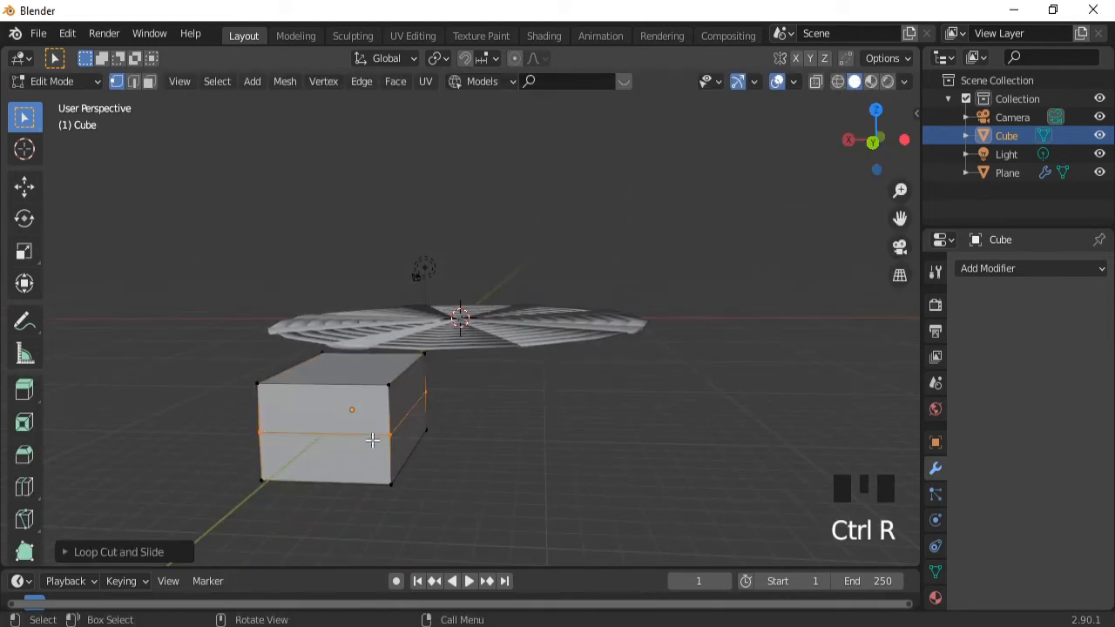
Delete the block's top face to leave an open box.
click(149, 82)
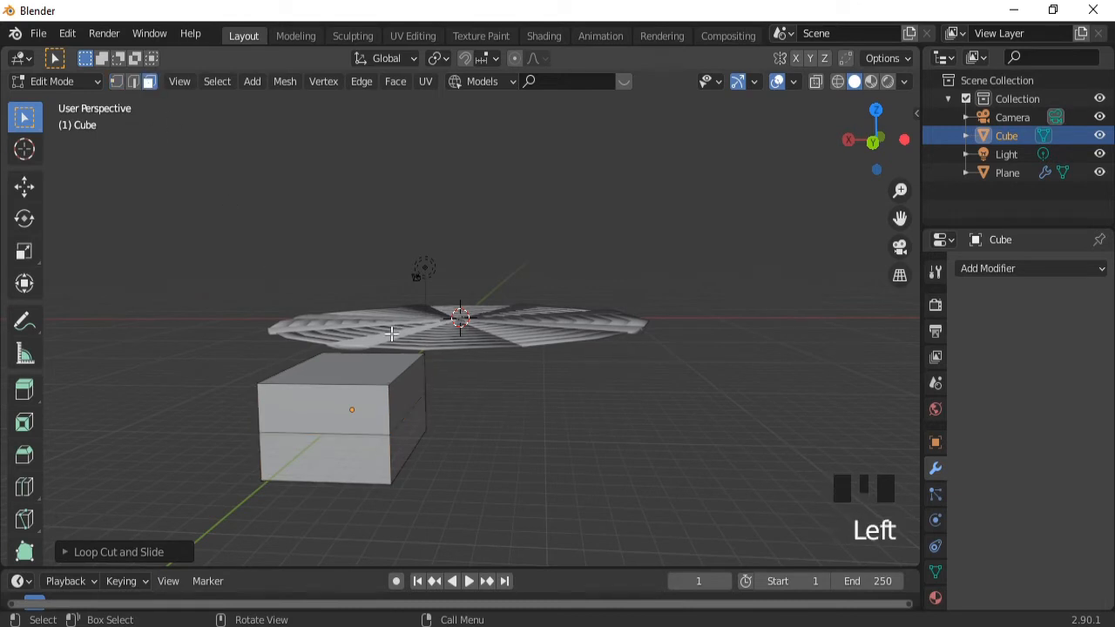
click(374, 358)
key(x)
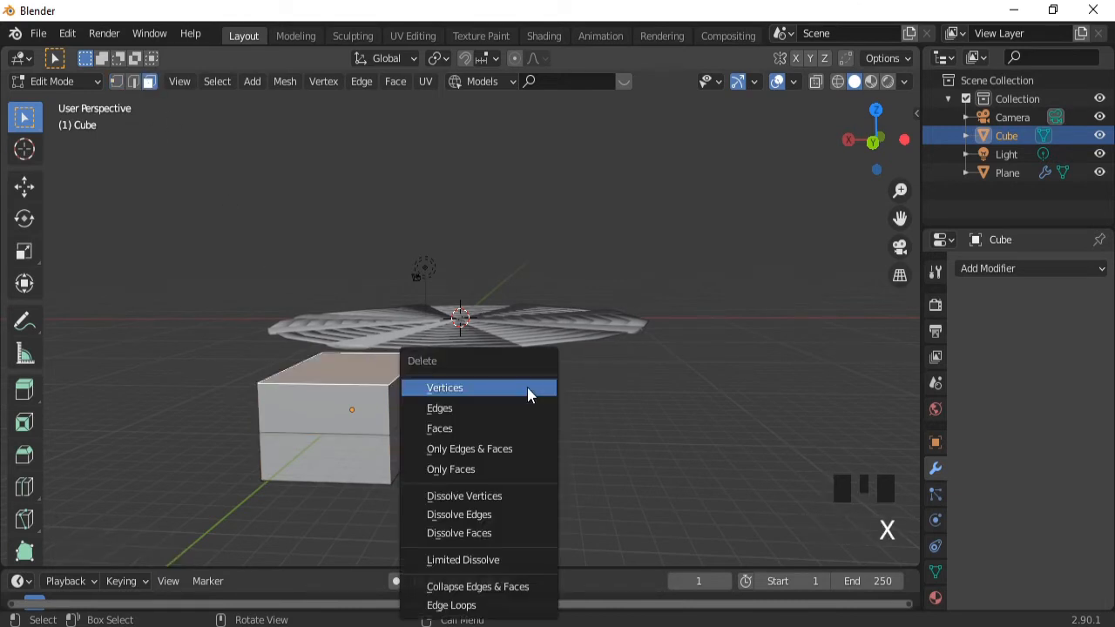
click(460, 429)
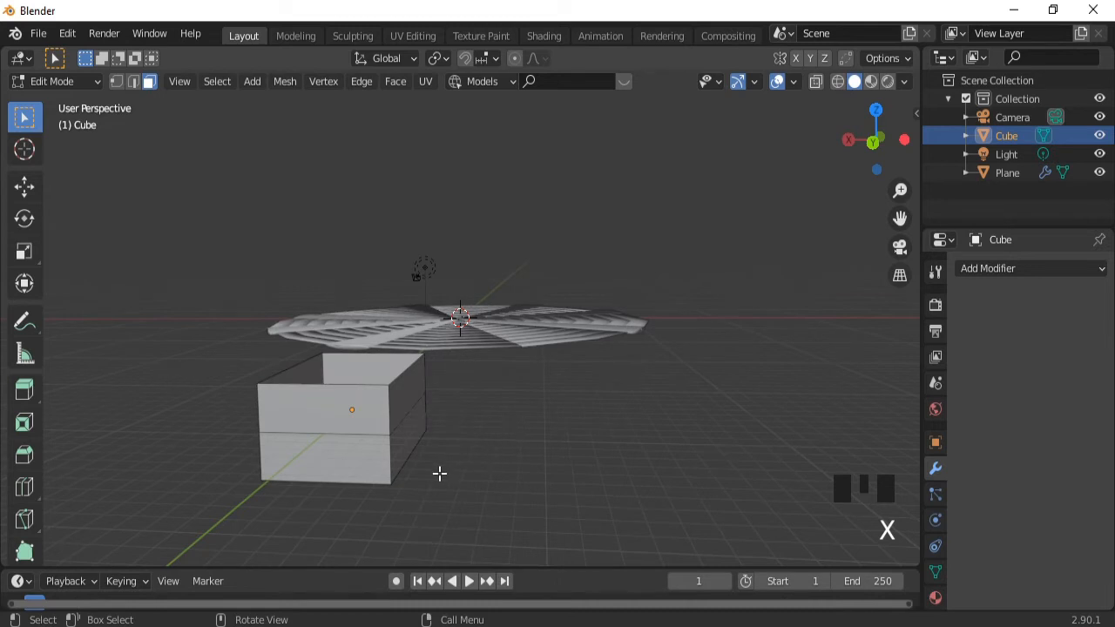
Scale the box's bottom face down to about 0.94 and return to Object Mode.
middle_drag(438, 473, 447, 440)
click(393, 209)
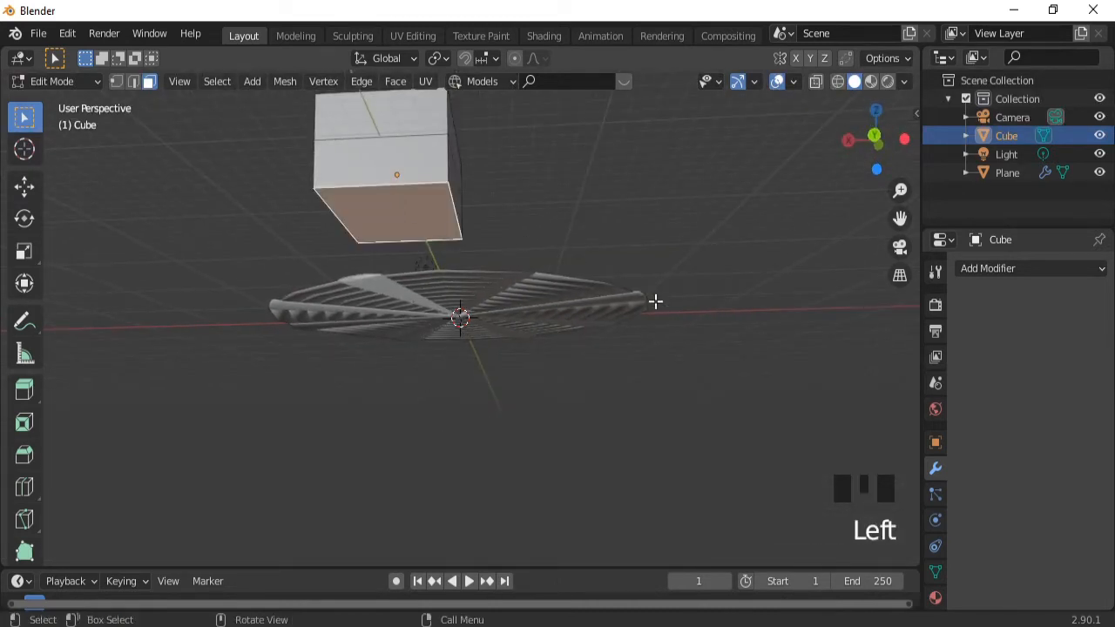
key(s)
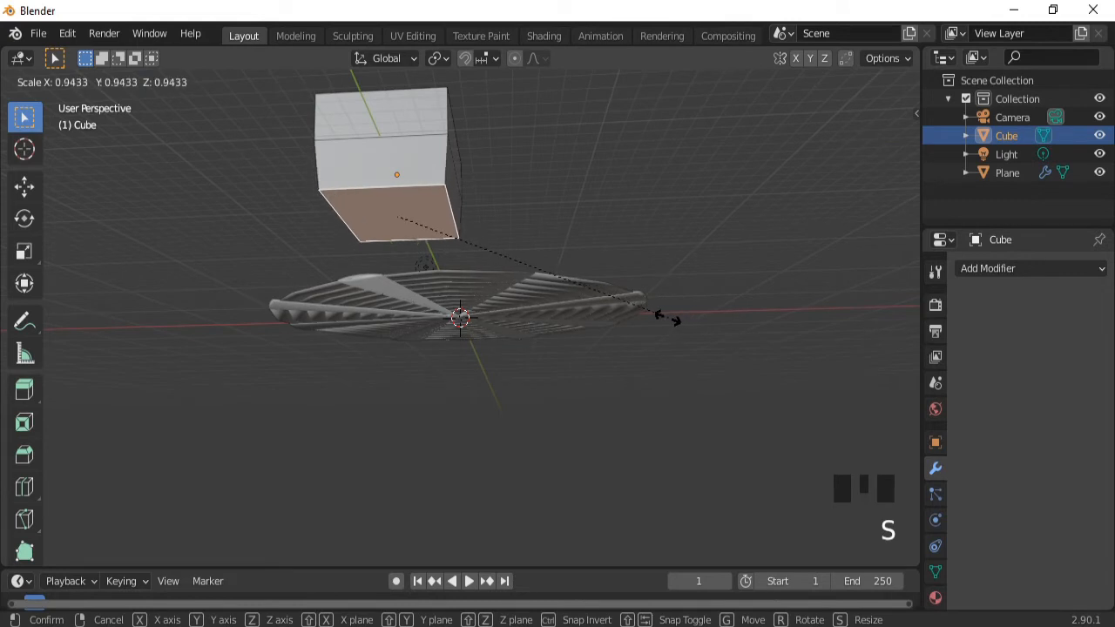
click(659, 318)
key(Tab)
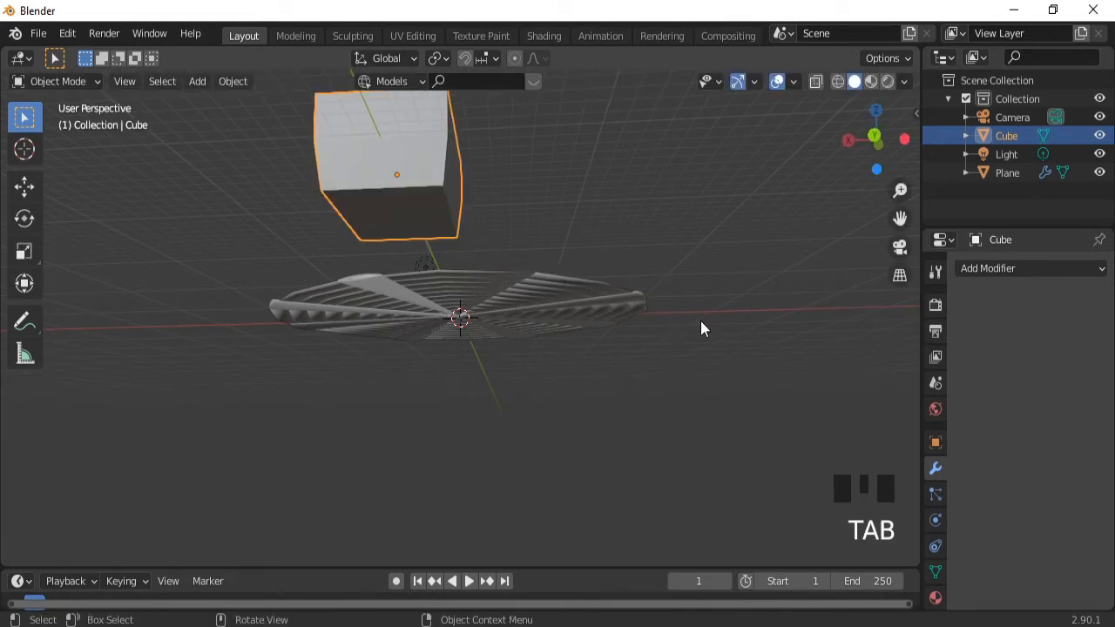
Add a Subdivision Surface modifier to the open box and set its viewport level to 3.
middle_drag(695, 318, 677, 361)
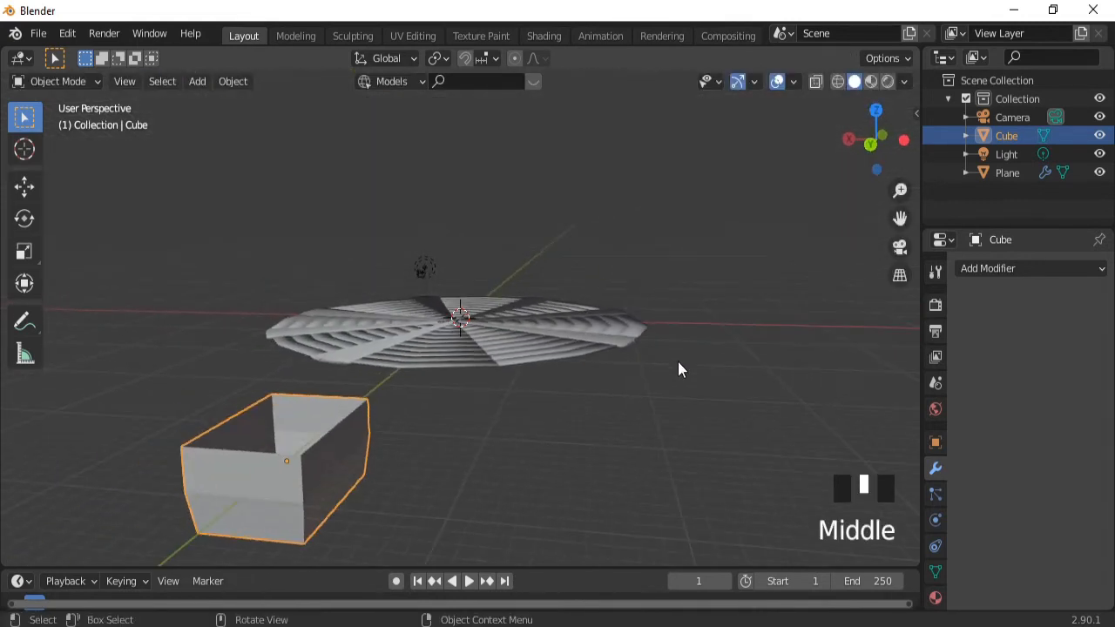
click(1018, 270)
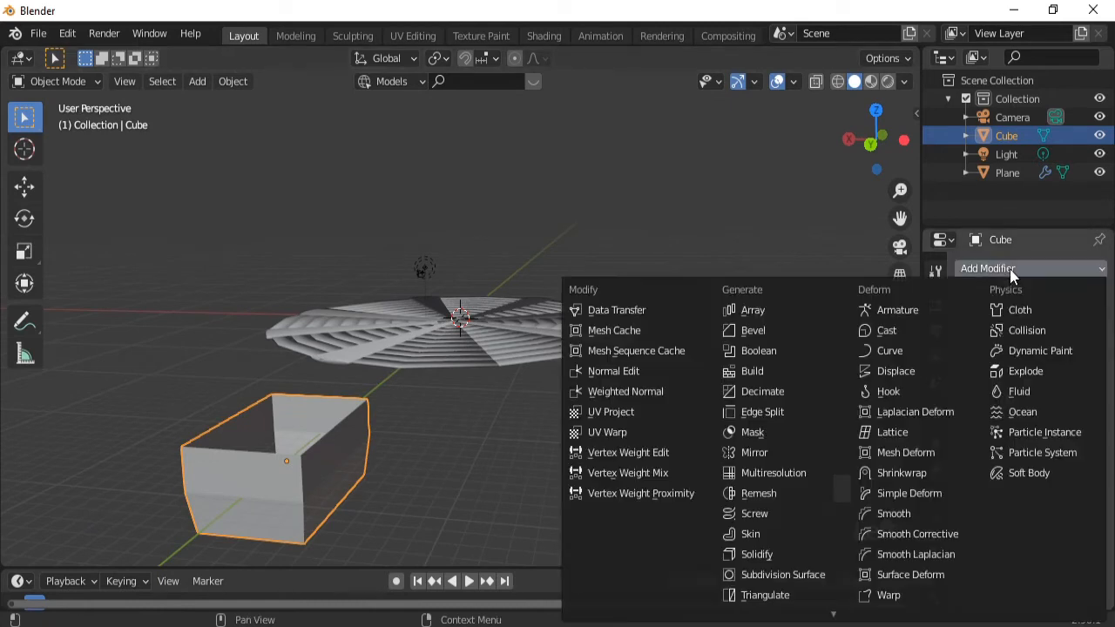
click(792, 574)
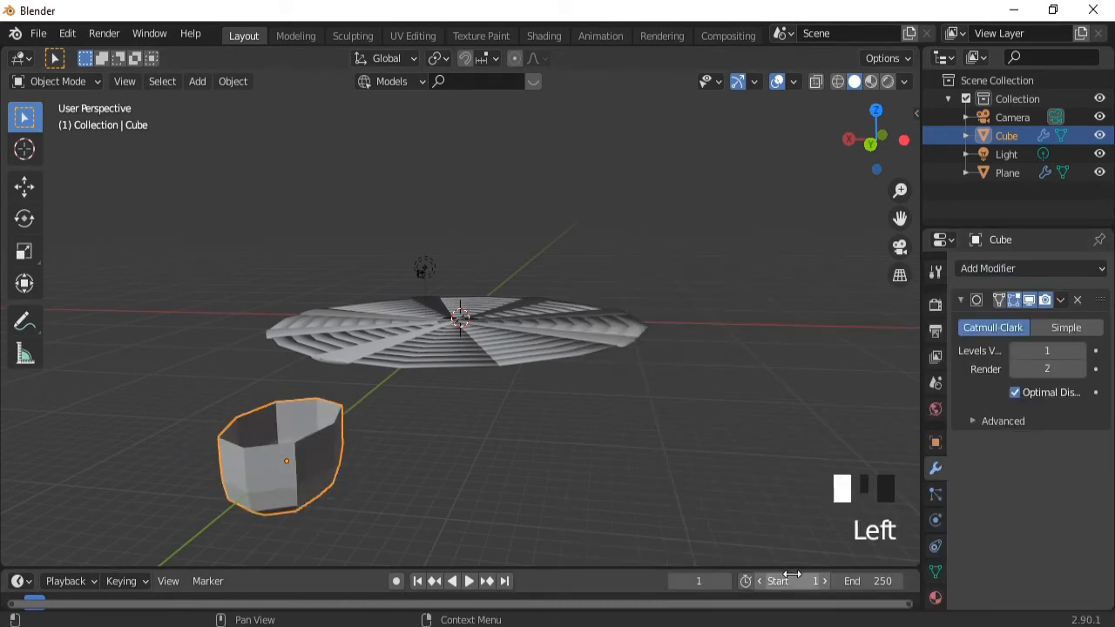
click(1081, 352)
click(1082, 352)
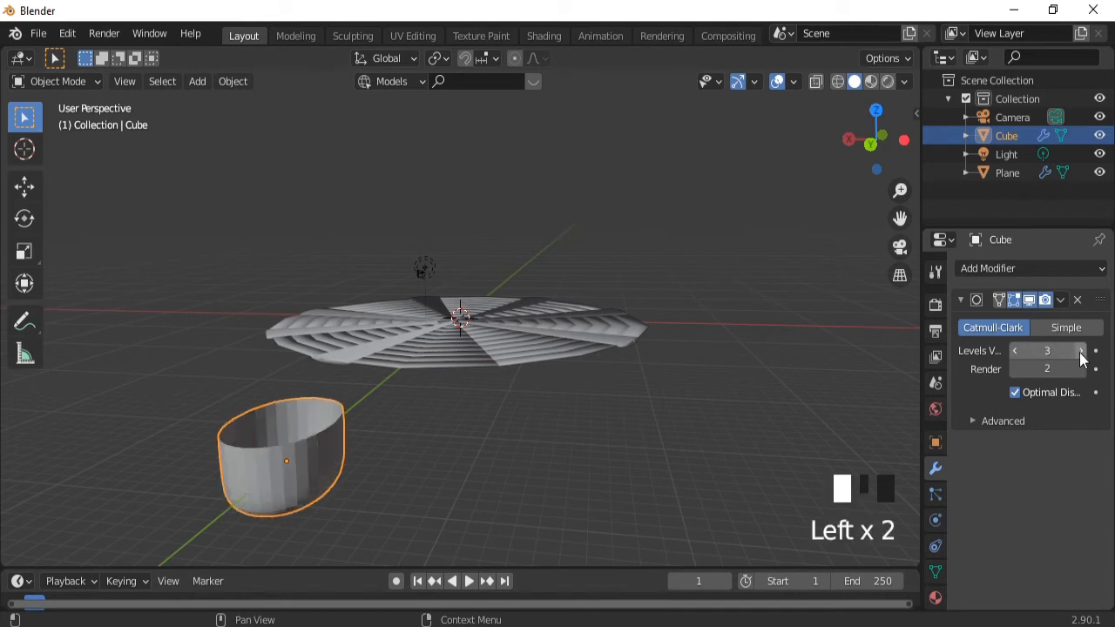
Widen the rounded bowl along X and move it about 6 m along negative Y towards the disc.
mouse_move(453, 473)
middle_down()
mouse_move(462, 468)
mouse_move(459, 493)
middle_up()
middle_drag(485, 439, 482, 447)
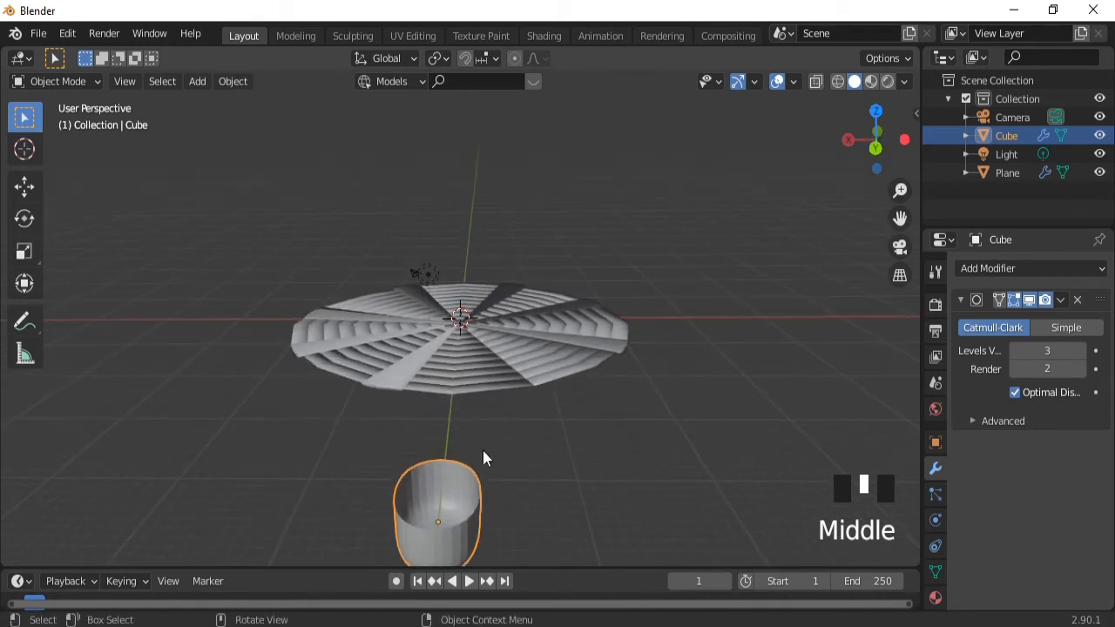
key(s)
key(x)
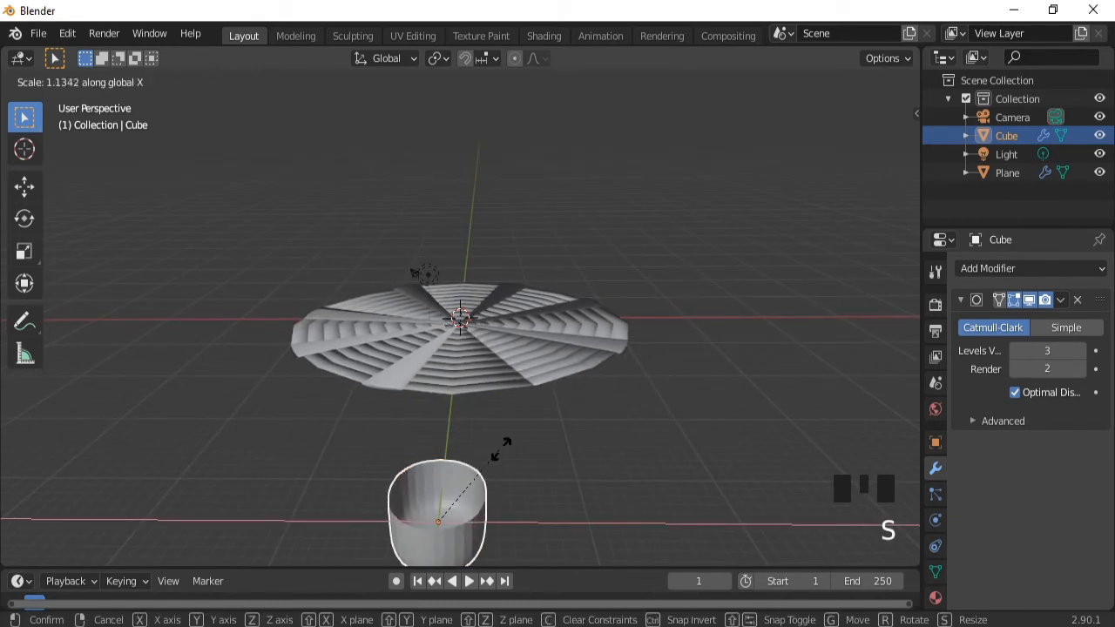
click(520, 452)
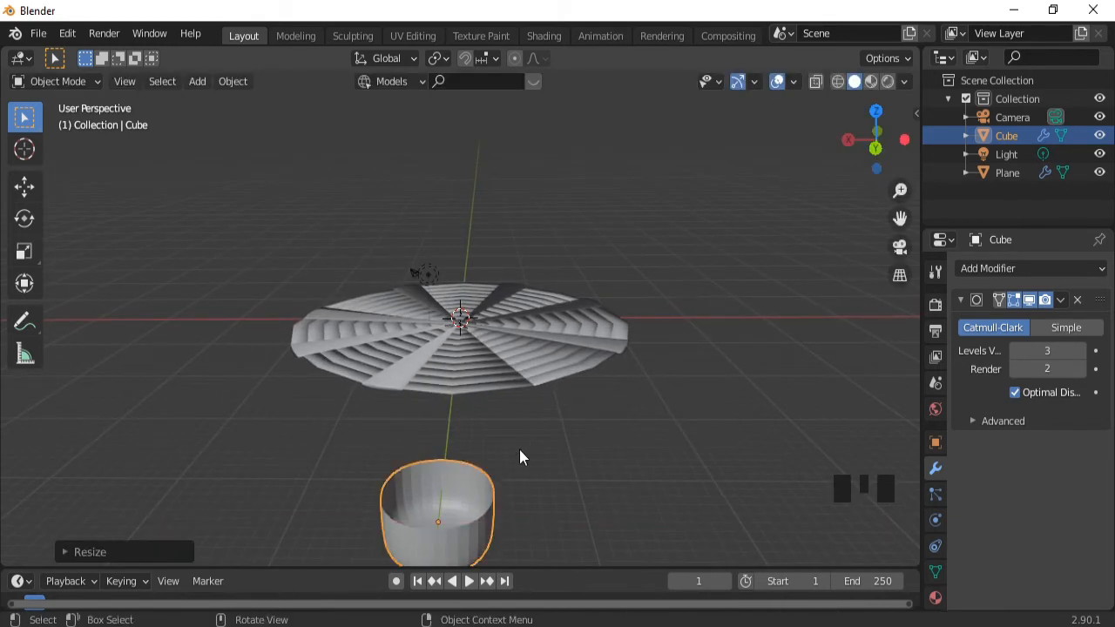
key(g)
key(y)
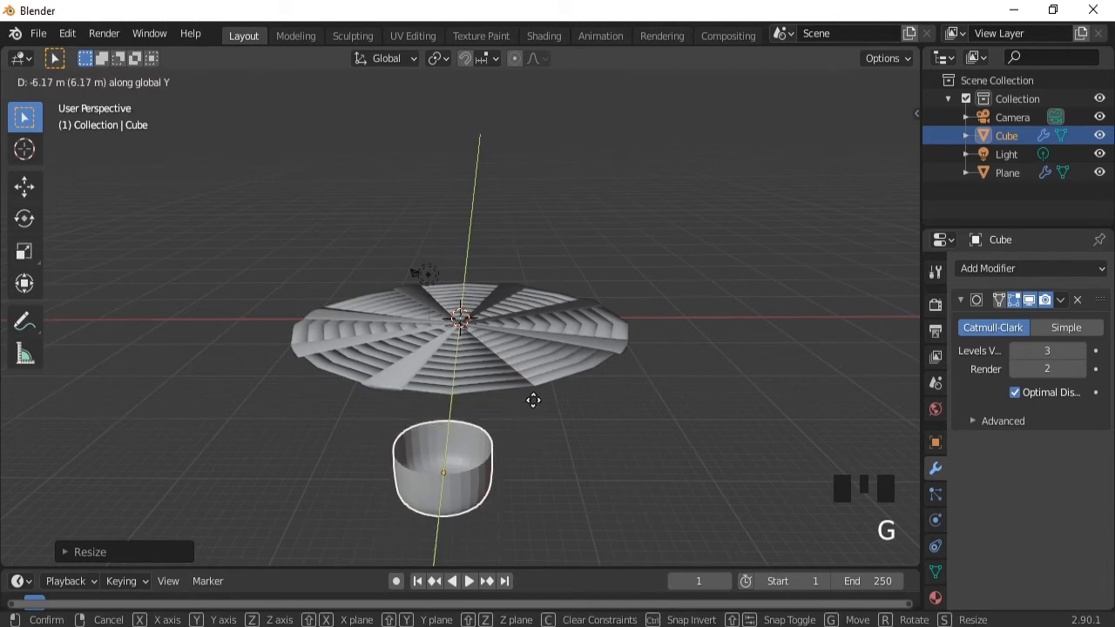
click(533, 398)
Scale the bowl up slightly along Y, and widen it slightly along X.
middle_drag(548, 450, 620, 465)
middle_drag(562, 455, 556, 451)
key(ctrl+KP_2)
key(ctrl+KP_2)
key(ctrl+KP_2)
key(ctrl+KP_2)
key(ctrl+KP_2)
key(ctrl+KP_2)
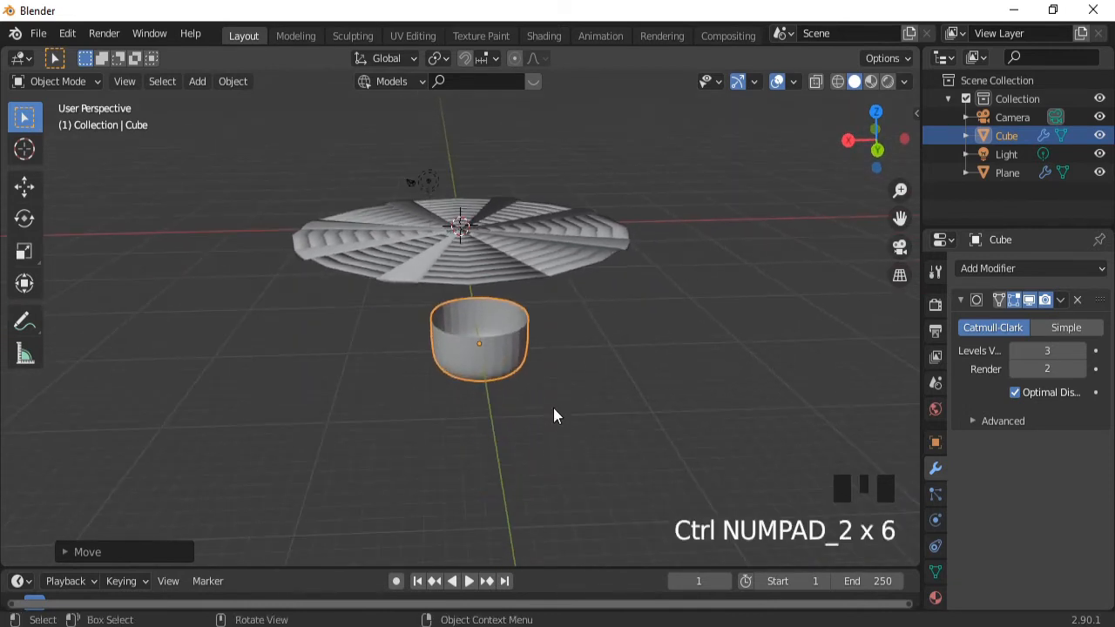
middle_drag(575, 328, 570, 369)
key(s)
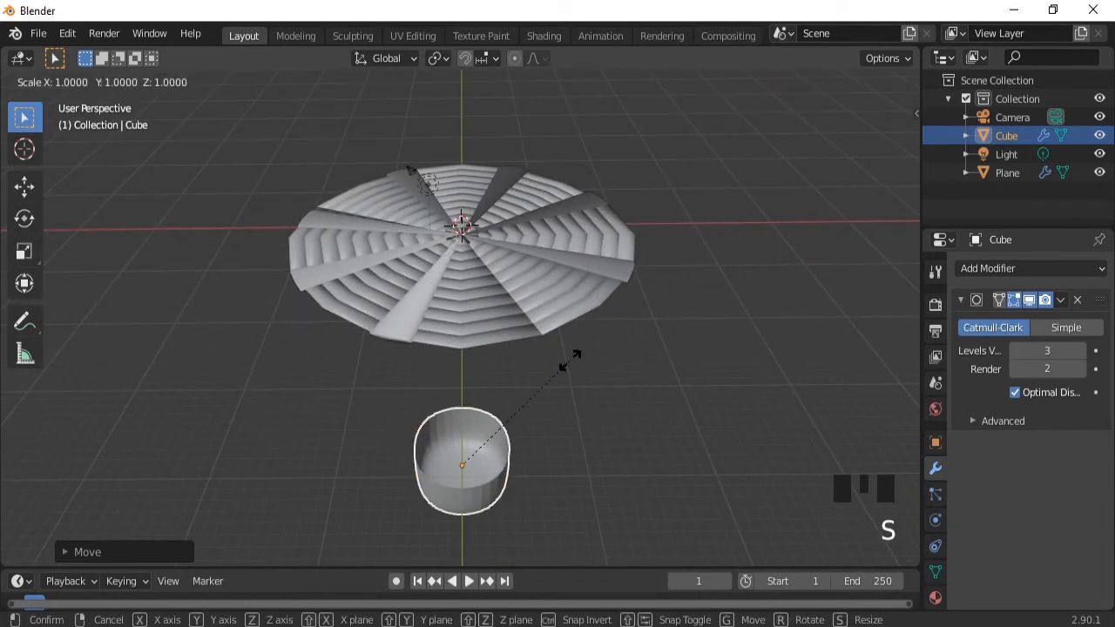
key(y)
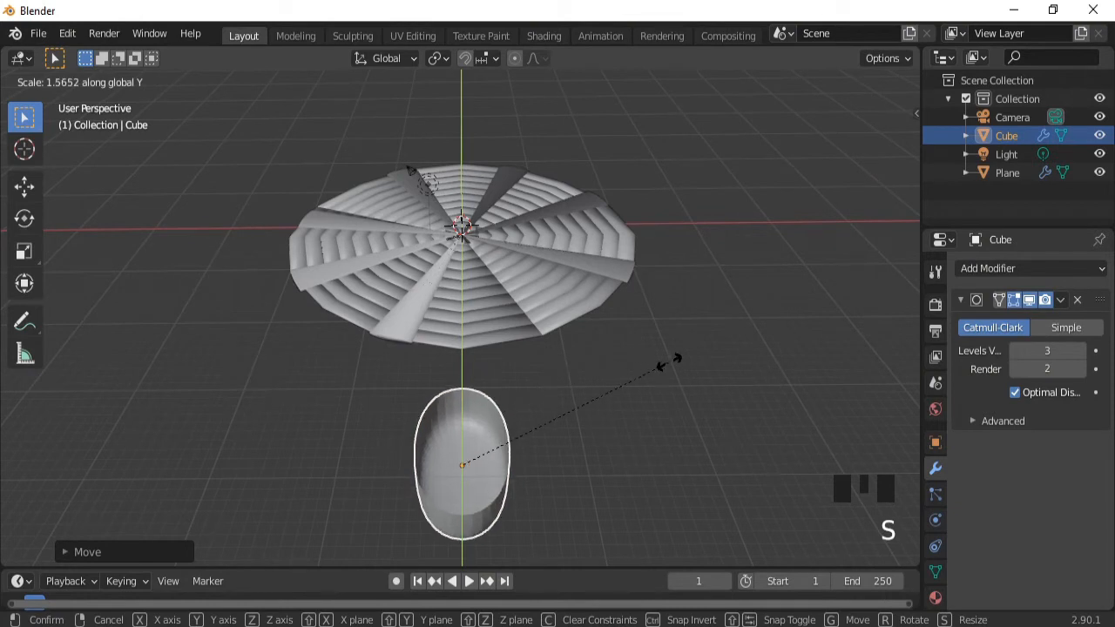
click(600, 375)
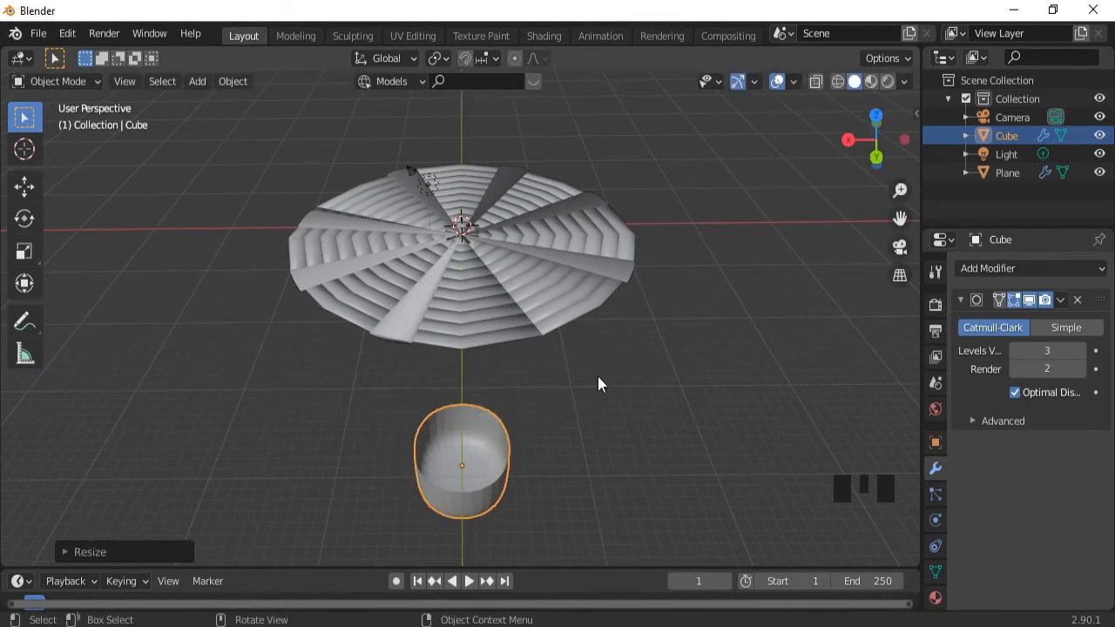
key(s)
key(x)
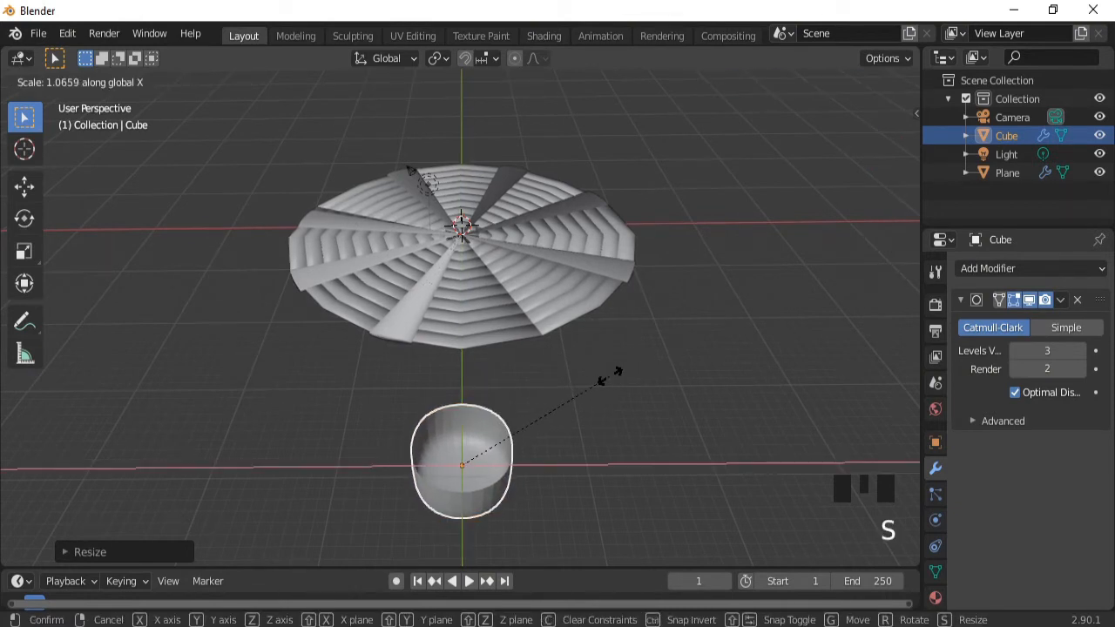
click(609, 379)
Shade the bowl smooth and scale it slightly taller along Z.
middle_drag(623, 404, 582, 373)
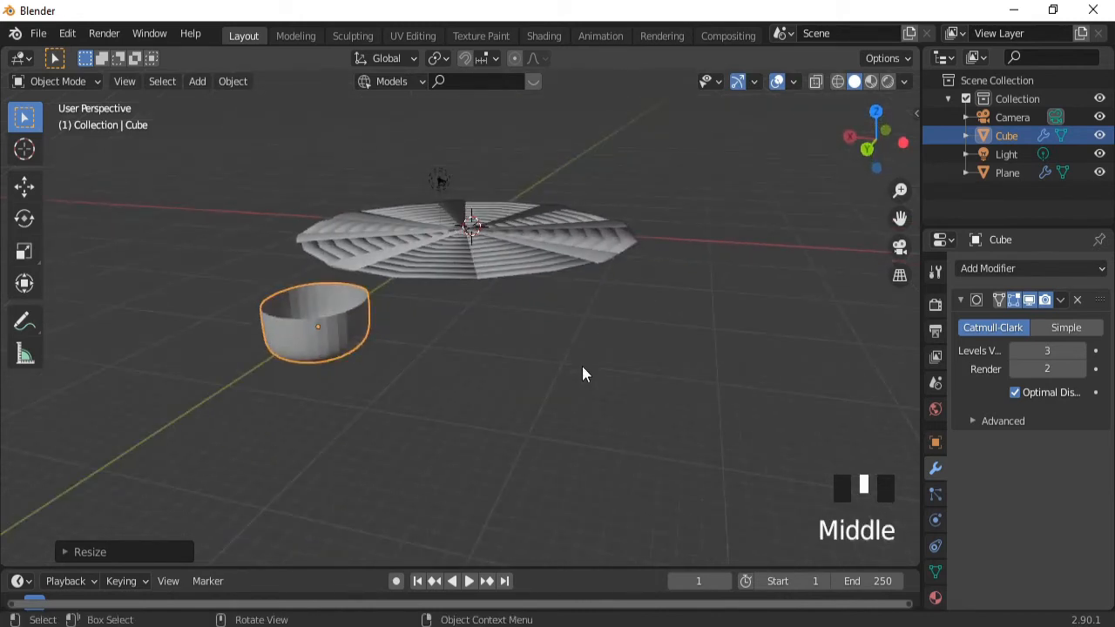
right_click(534, 306)
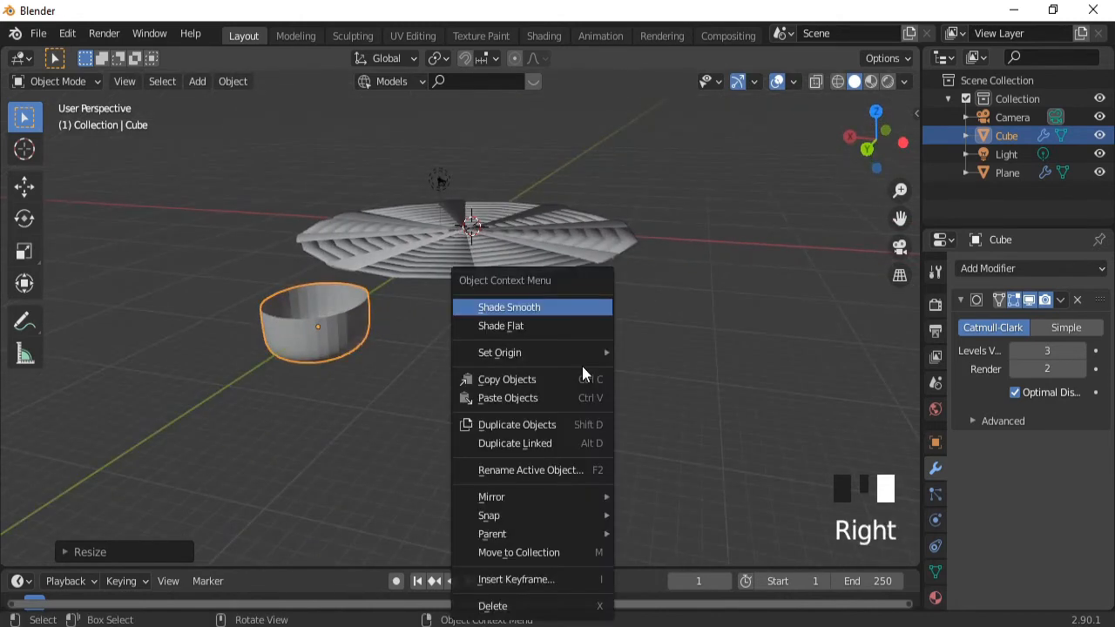
click(524, 310)
middle_drag(455, 360, 440, 391)
key(s)
key(z)
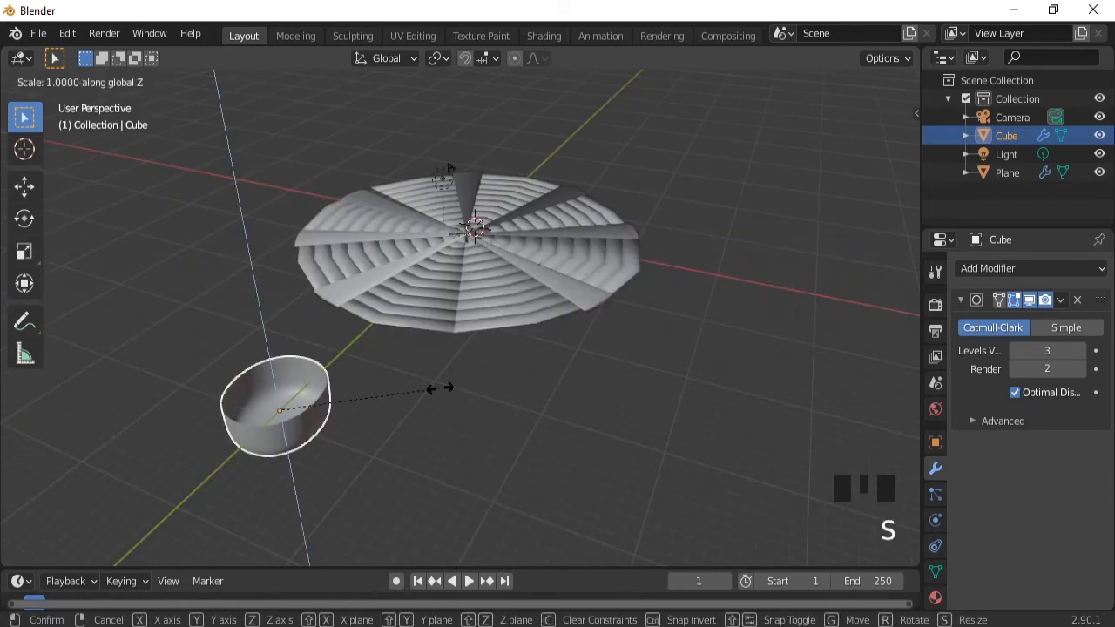
click(466, 393)
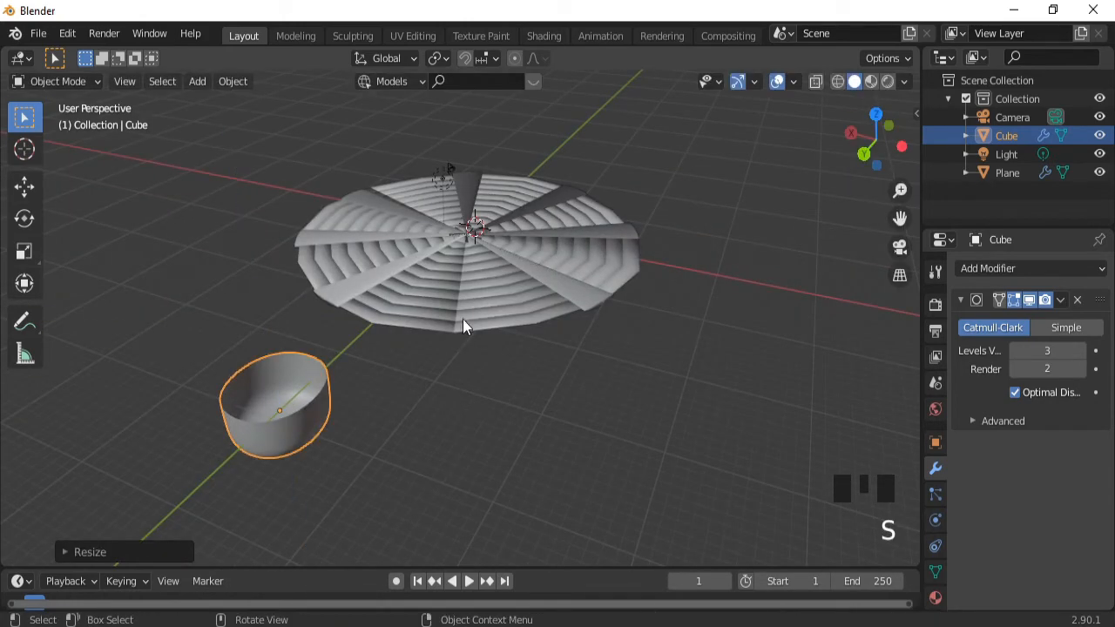
Run Tissue Tessellate with the bowl as base and the disc's plane as component, using Quad fill and Relative thickness.
click(507, 301)
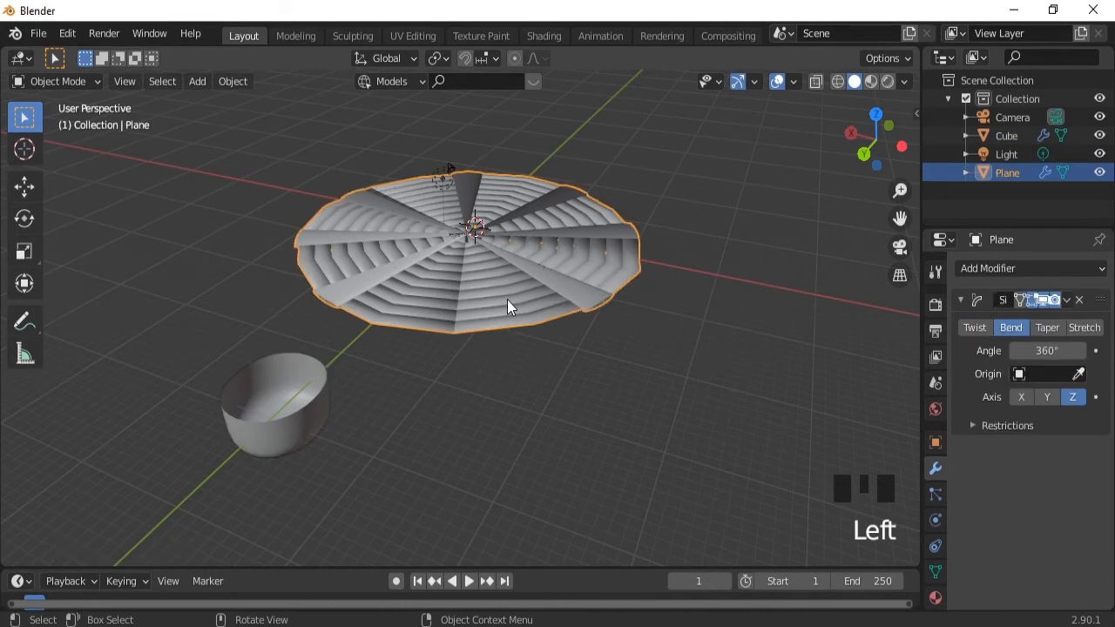
shift+click(318, 408)
key(n)
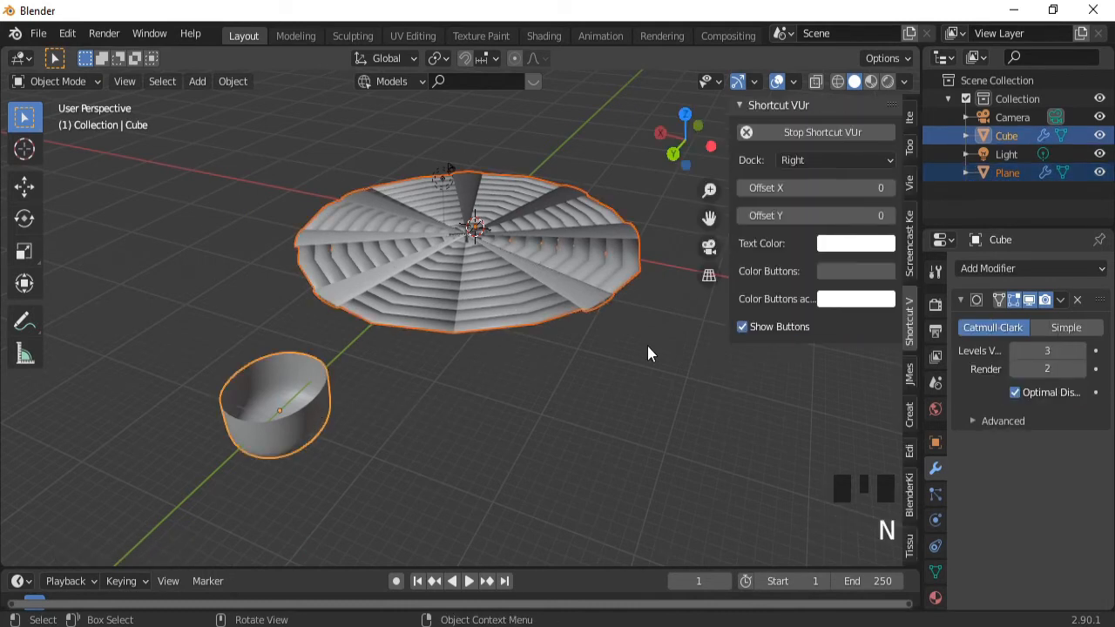
click(911, 553)
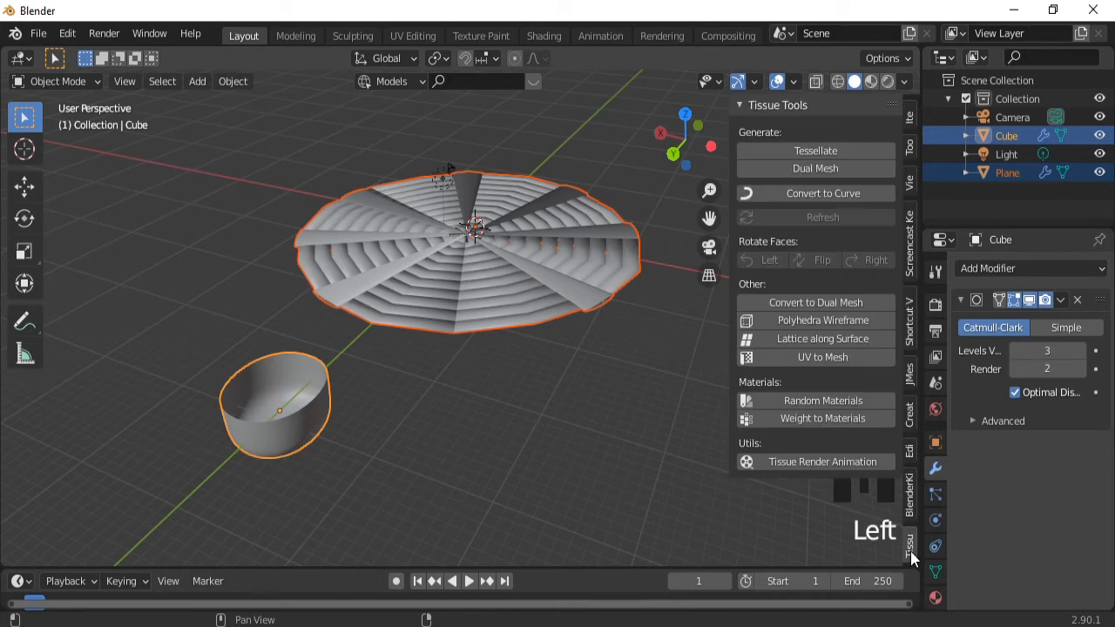
click(808, 151)
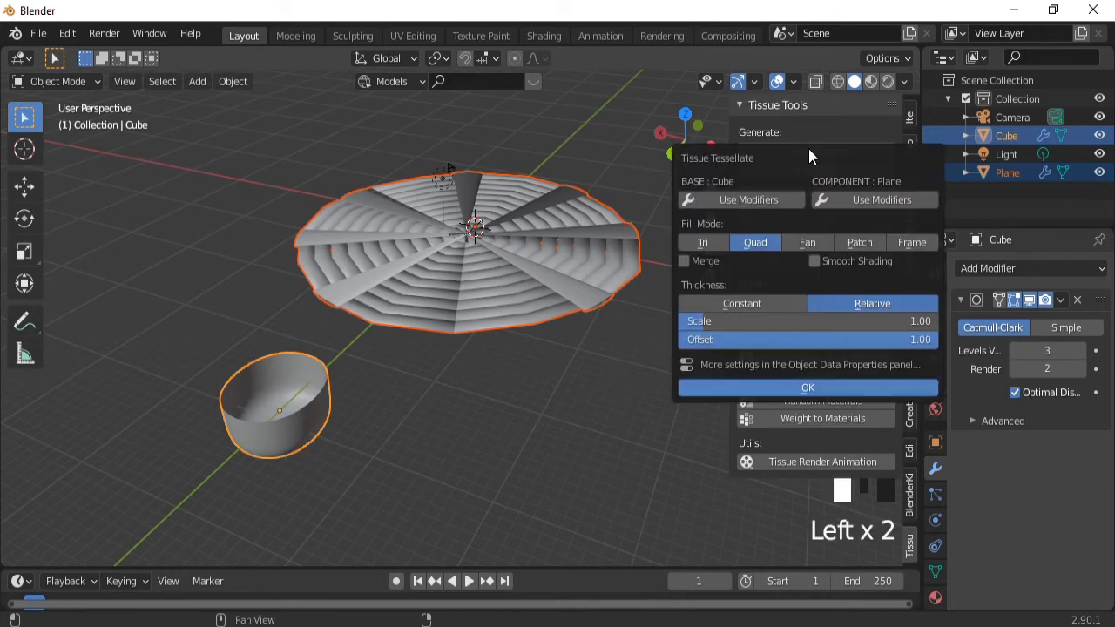
click(810, 388)
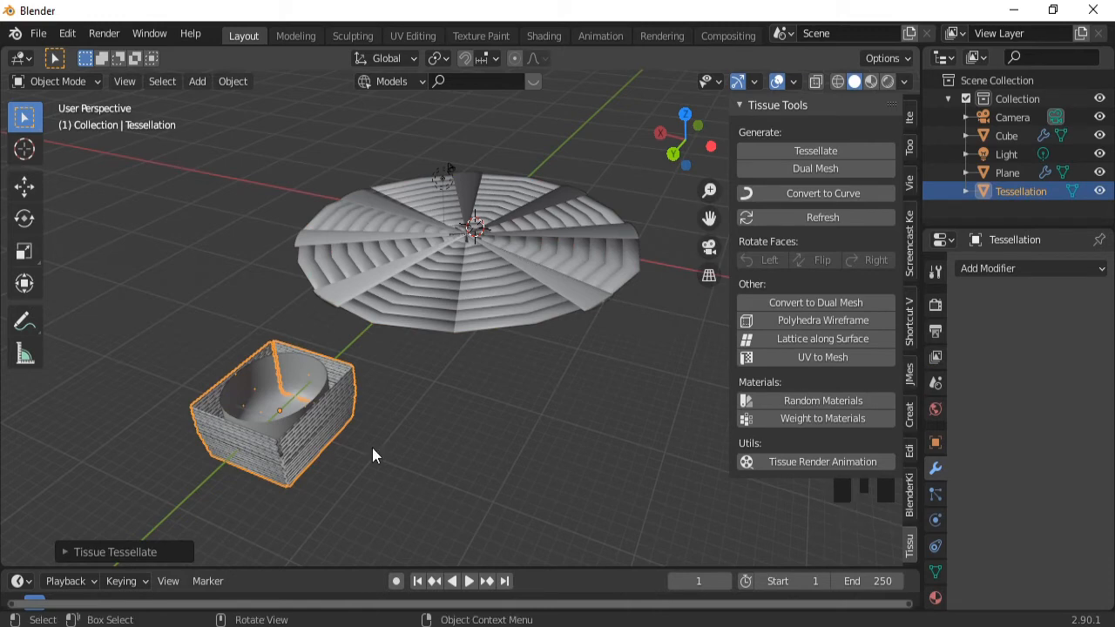
Move the tessellated basket along positive Y until it stands clear of the smooth bowl.
middle_drag(463, 418, 479, 399)
key(g)
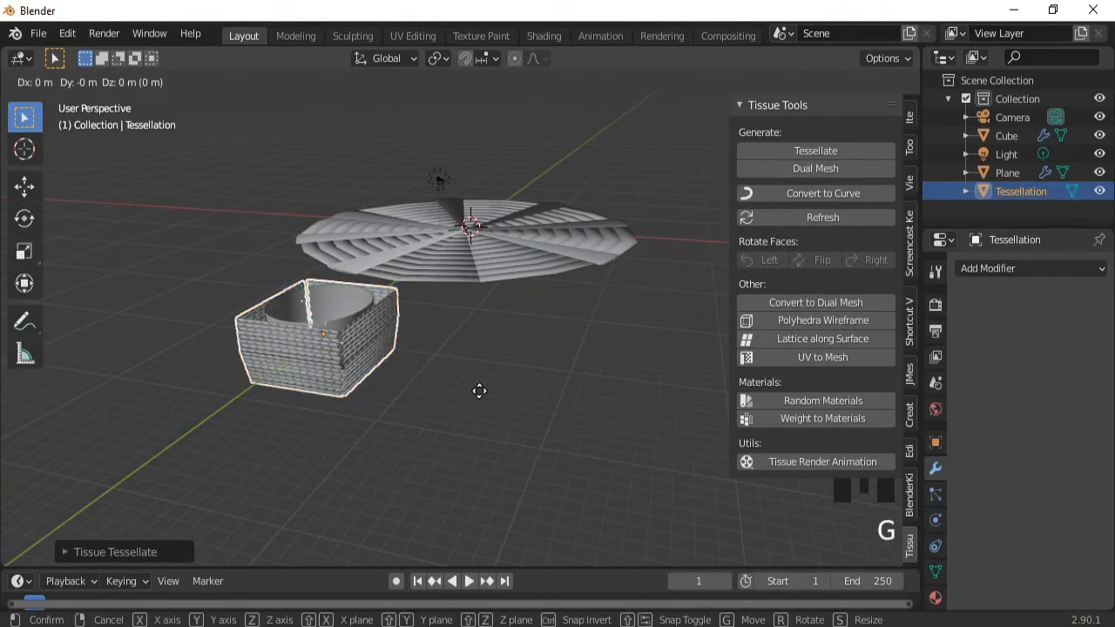
key(y)
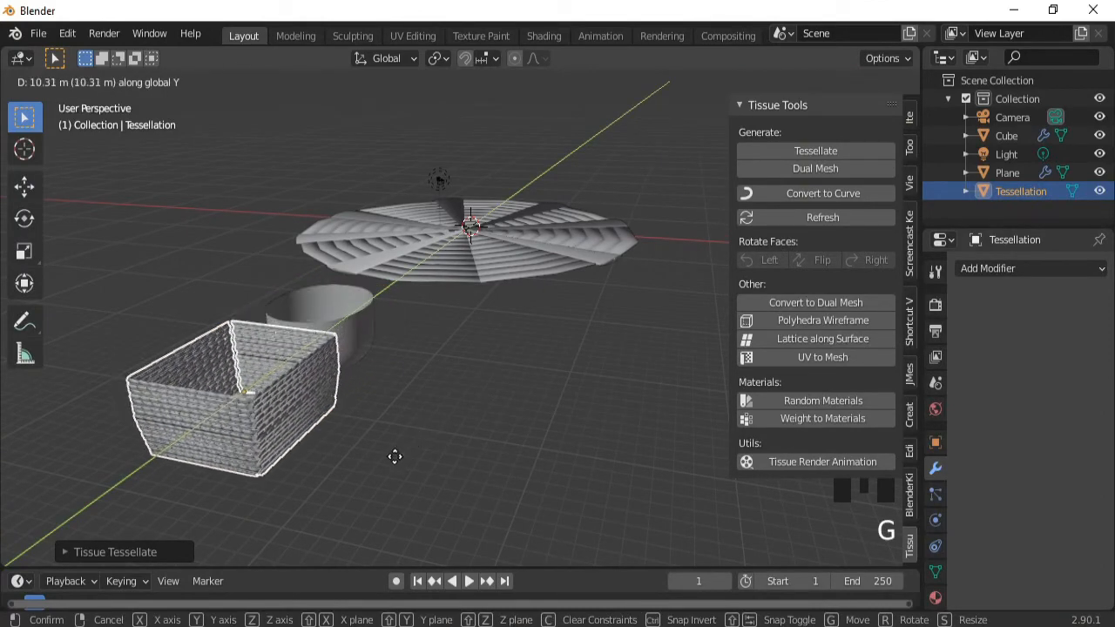
click(358, 484)
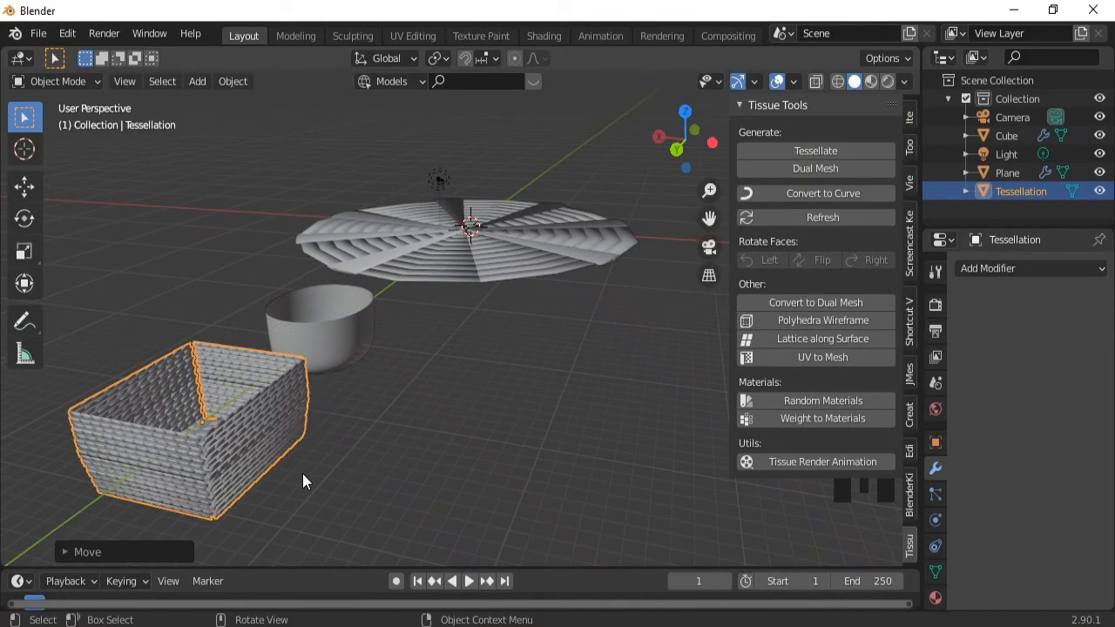
Place the 3D cursor at the tessellated basket's origin in top view.
mouse_move(303, 481)
middle_down()
mouse_move(357, 473)
mouse_move(343, 418)
mouse_move(346, 433)
mouse_move(302, 479)
mouse_move(336, 482)
mouse_move(336, 464)
mouse_move(319, 464)
mouse_move(313, 488)
middle_up()
key(KP_7)
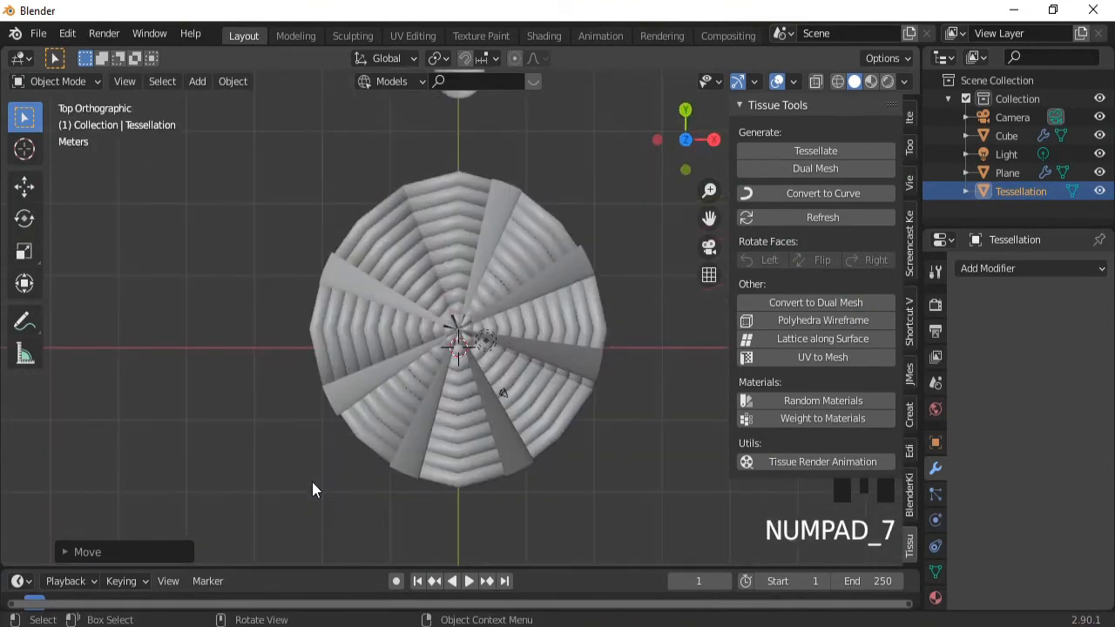
key(ctrl+KP_8)
key(ctrl+KP_8)
key(ctrl+KP_8)
key(ctrl+KP_8)
key(ctrl+KP_8)
key(ctrl+KP_8)
key(ctrl+KP_8)
key(ctrl+KP_8)
key(ctrl+KP_8)
key(ctrl+KP_8)
key(ctrl+KP_8)
key(ctrl+KP_8)
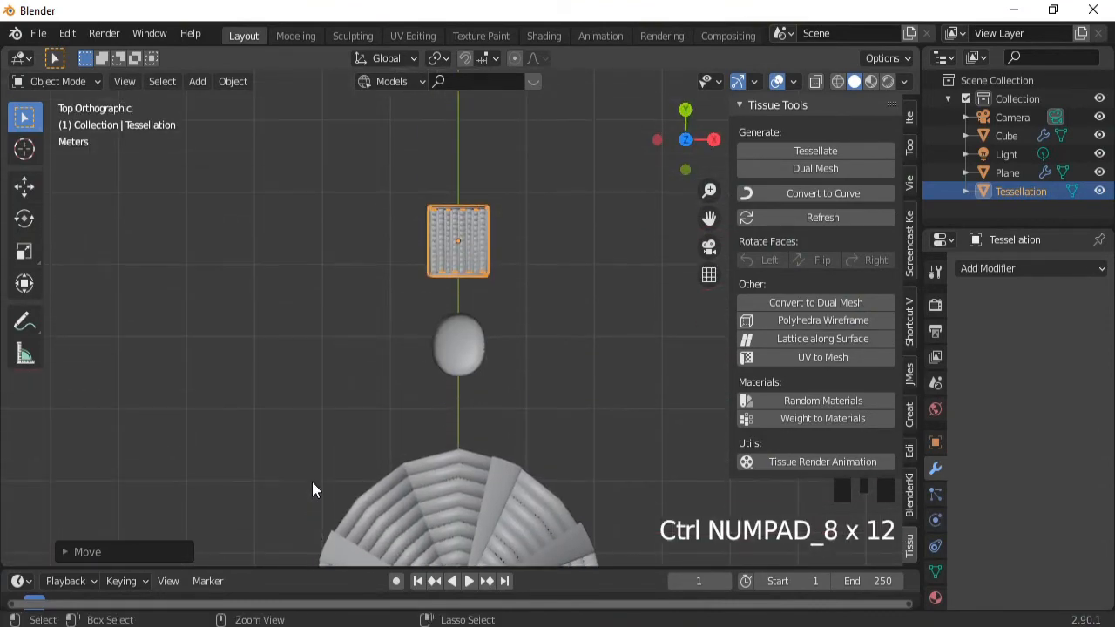
key(ctrl+KP_8)
key(ctrl+KP_8)
key(ctrl+KP_8)
key(ctrl+KP_8)
key(ctrl+KP_8)
key(ctrl+KP_8)
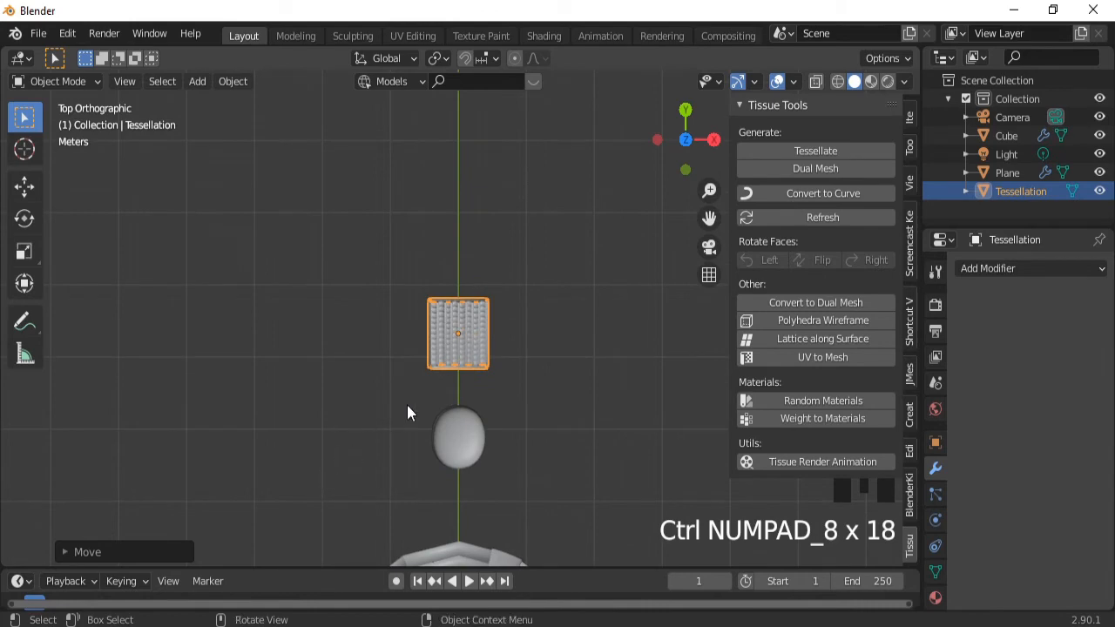
middle_drag(514, 403, 483, 341)
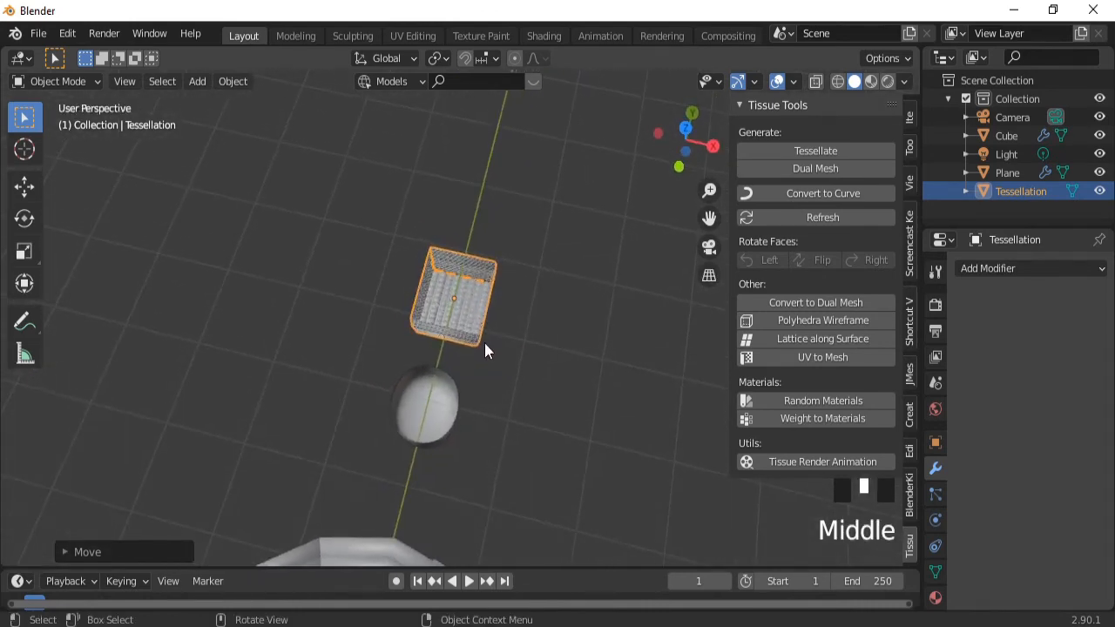
key(KP_7)
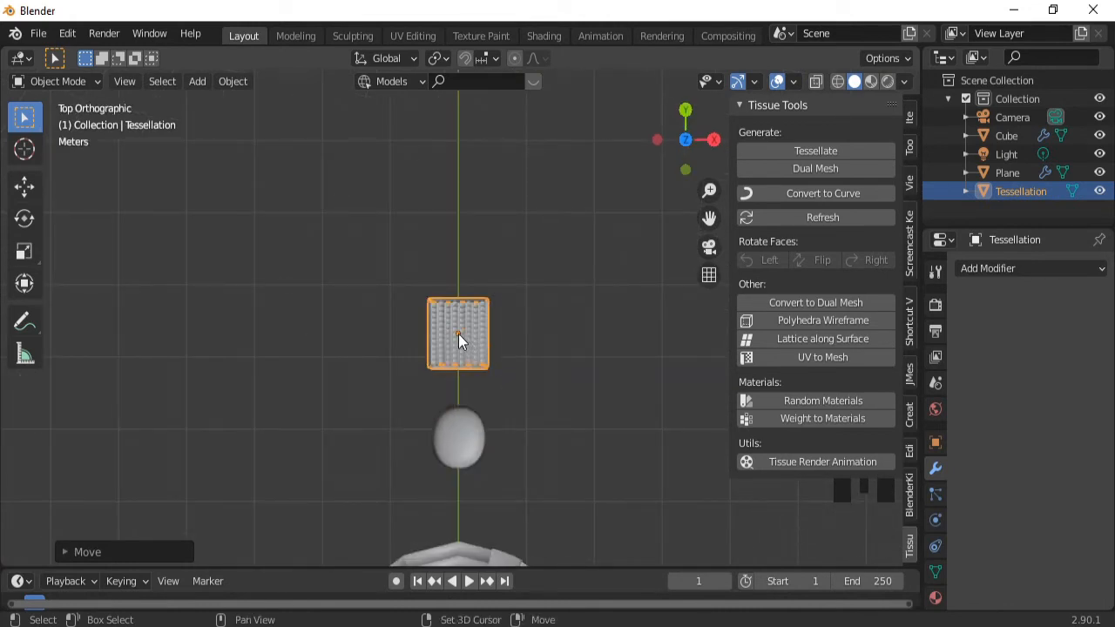
shift+right_click(458, 334)
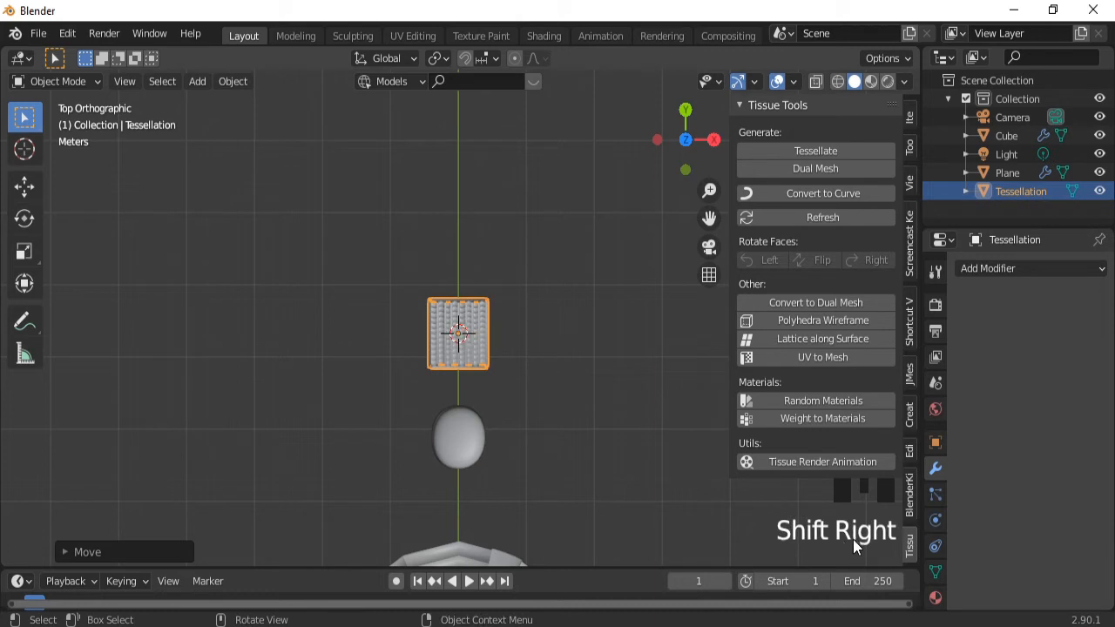
Add a cube at the 3D cursor and scale it about 4.3 along X, then along Y, to match the basket's outline.
key(shift+a)
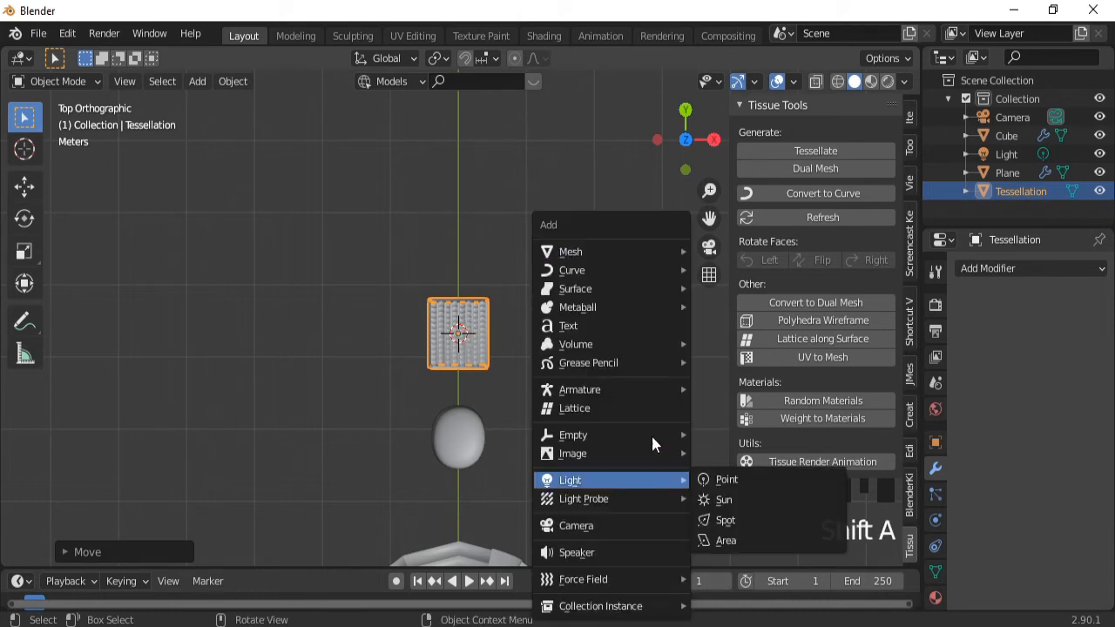
mouse_move(610, 251)
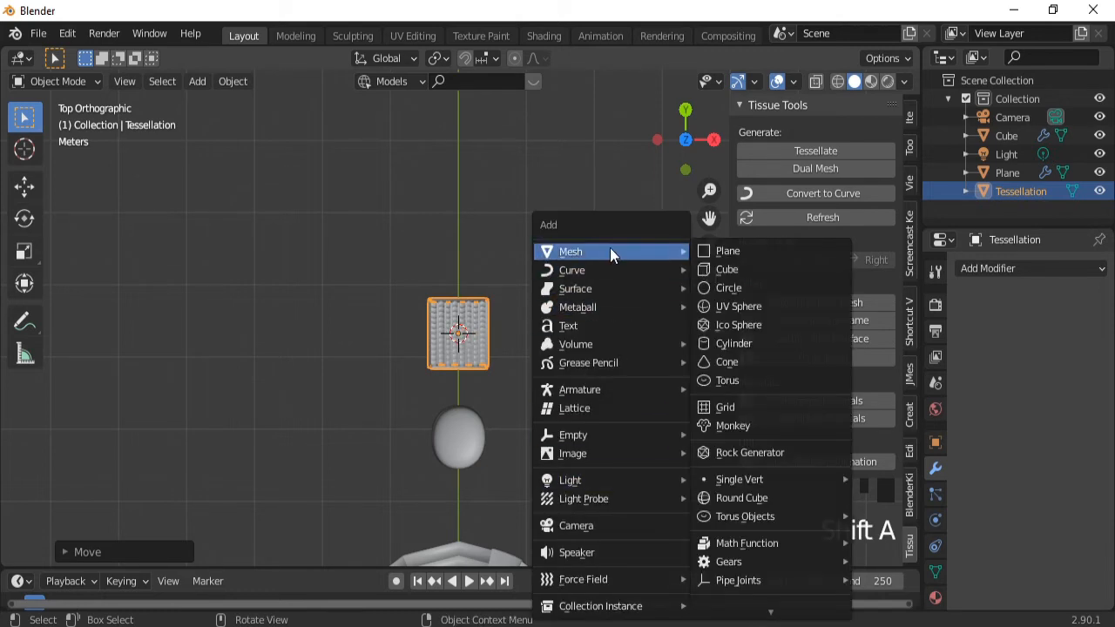
click(725, 270)
key(s)
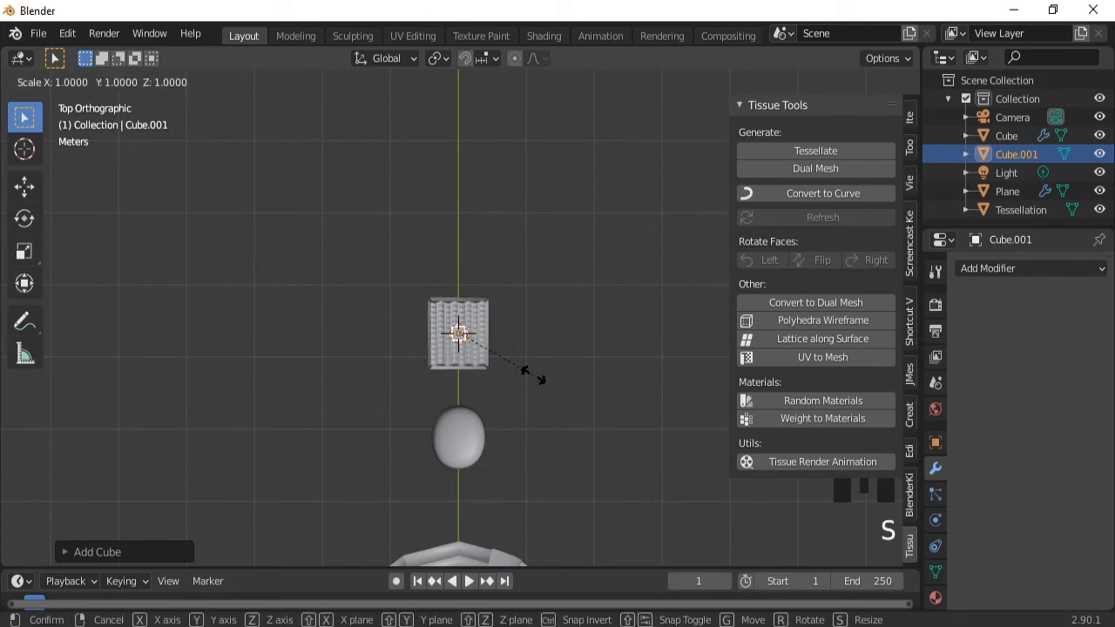
key(x)
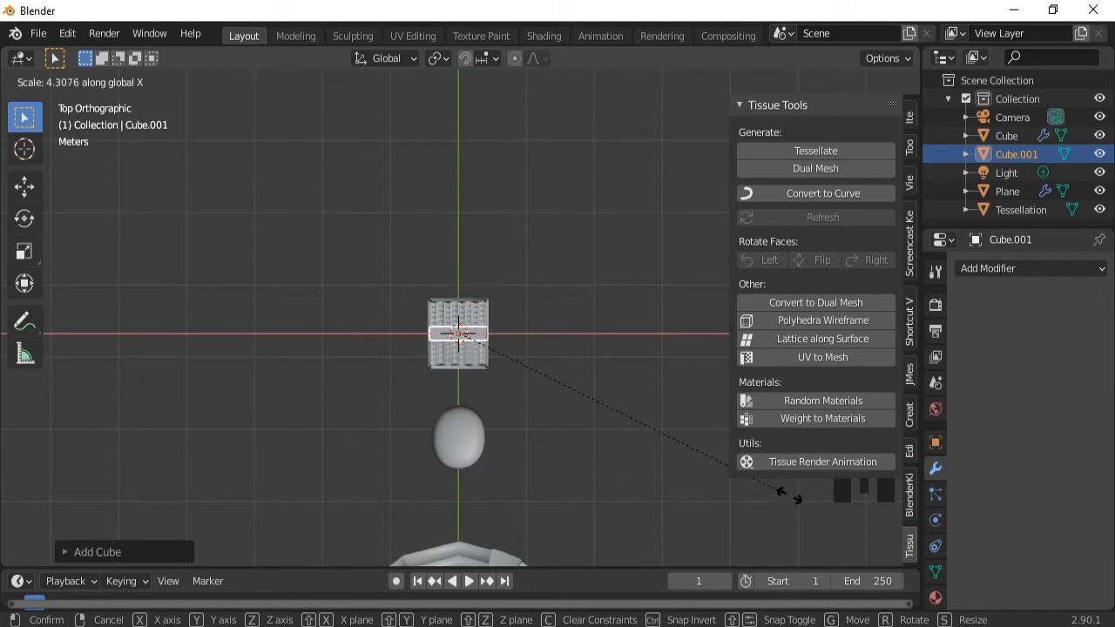
click(789, 496)
key(s)
key(y)
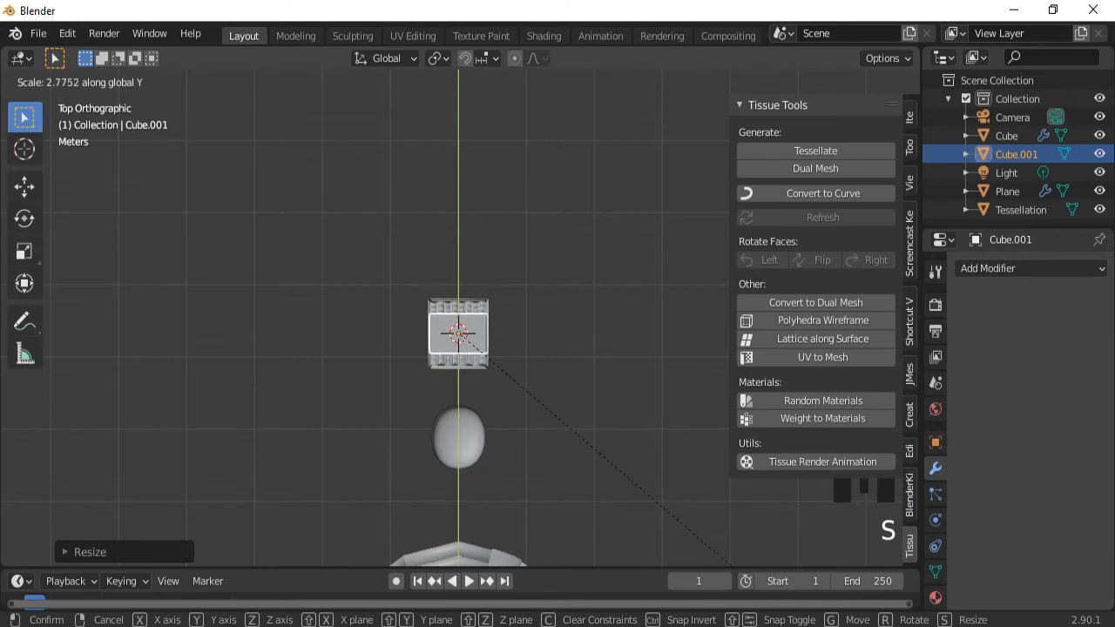
click(143, 453)
Raise the new cube along Z to the basket's upper edge and flatten it along Z.
middle_drag(406, 469, 274, 310)
key(g)
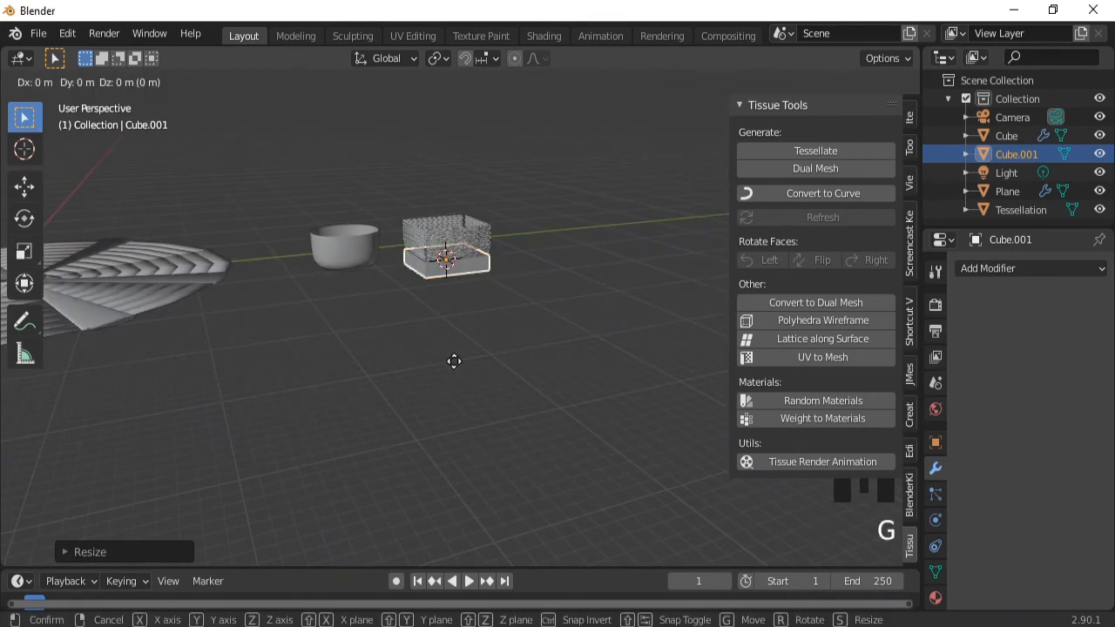
key(z)
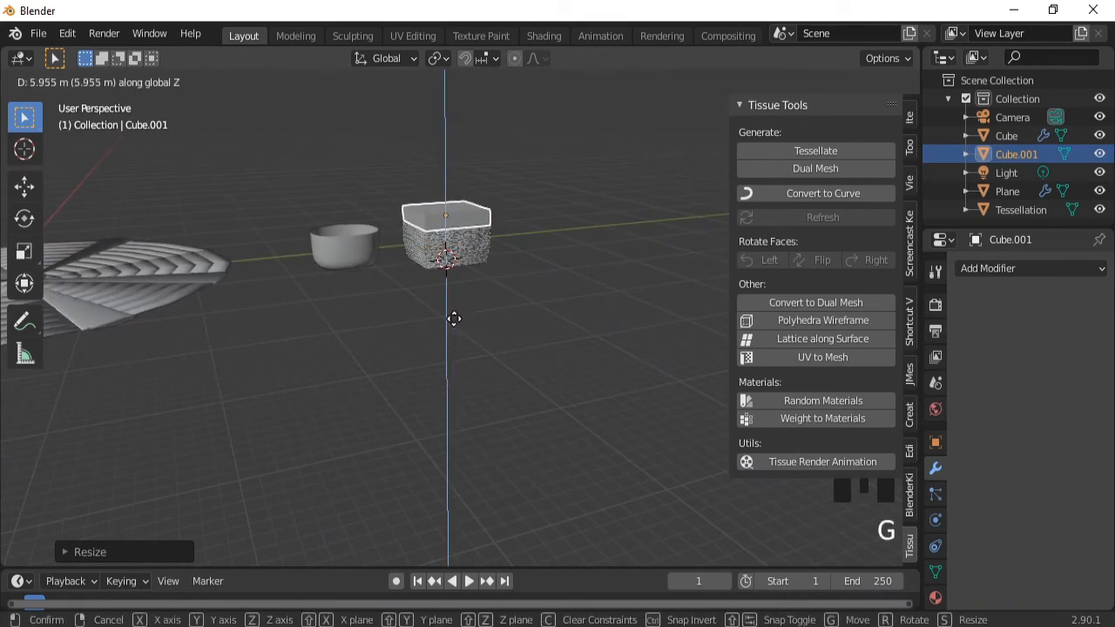
click(454, 325)
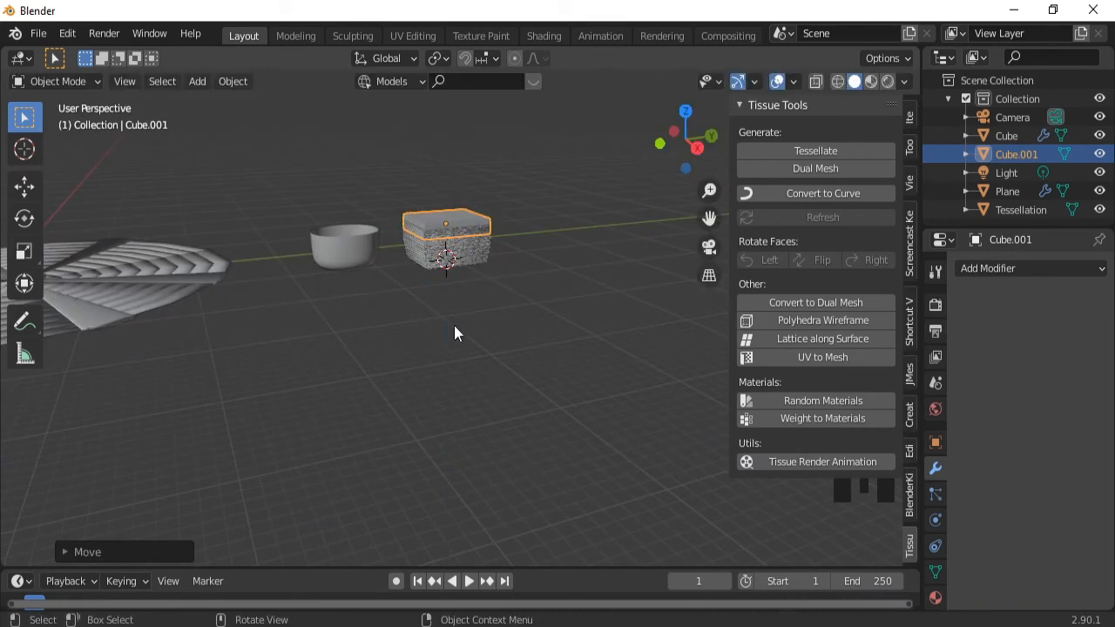
key(s)
key(z)
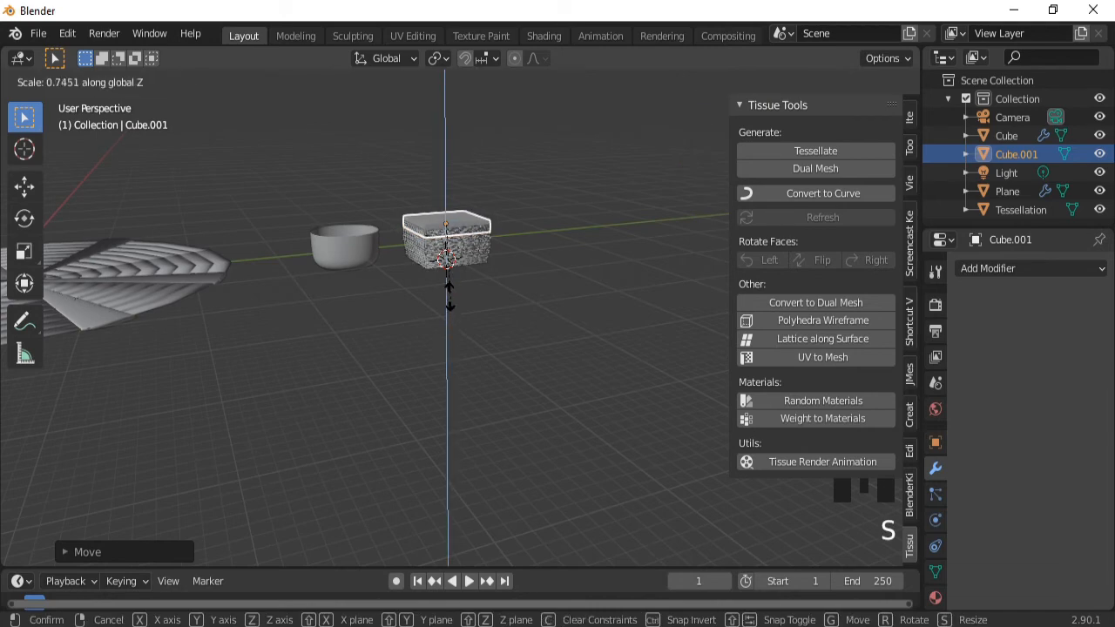
click(449, 272)
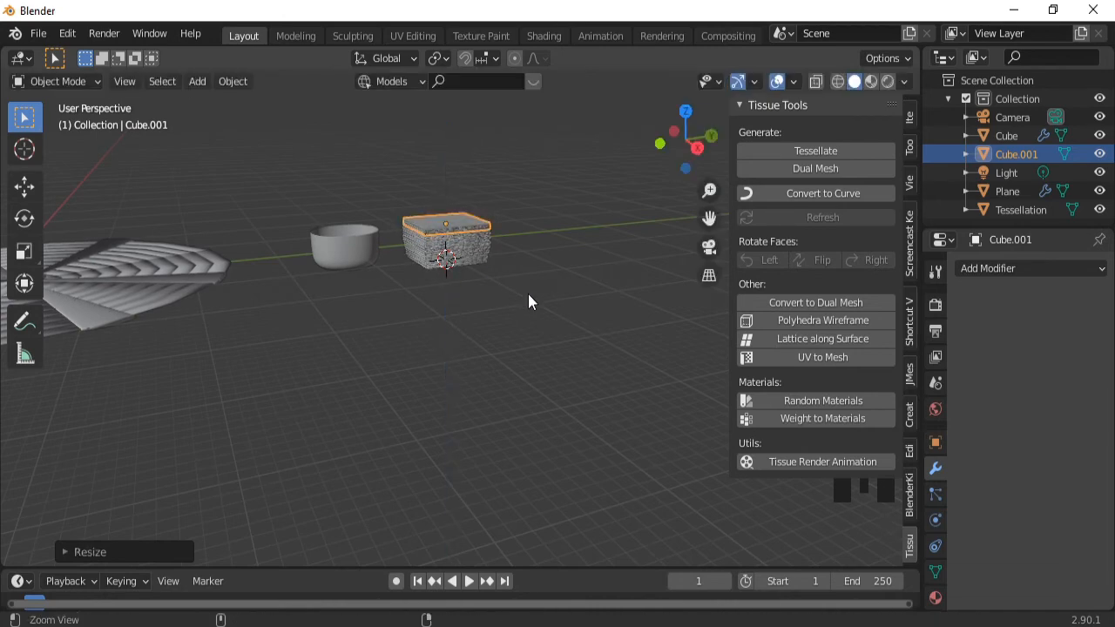
Scale the slab about 0.64 along Z and raise it slightly along Z to sit at the basket's rim.
ctrl+middle_drag(528, 293, 512, 220)
key(ctrl+KP_8)
key(ctrl+KP_8)
key(ctrl+KP_8)
key(ctrl+KP_8)
key(ctrl+KP_8)
key(ctrl+KP_8)
key(ctrl+KP_8)
key(ctrl+KP_8)
key(ctrl+KP_8)
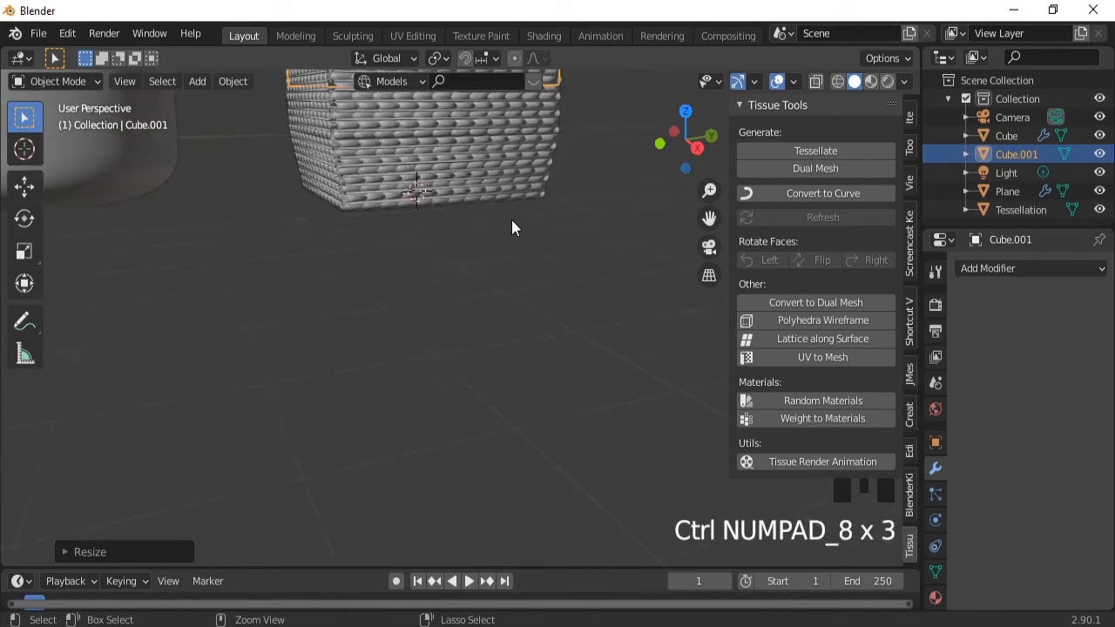
middle_drag(534, 220, 515, 242)
key(s)
key(z)
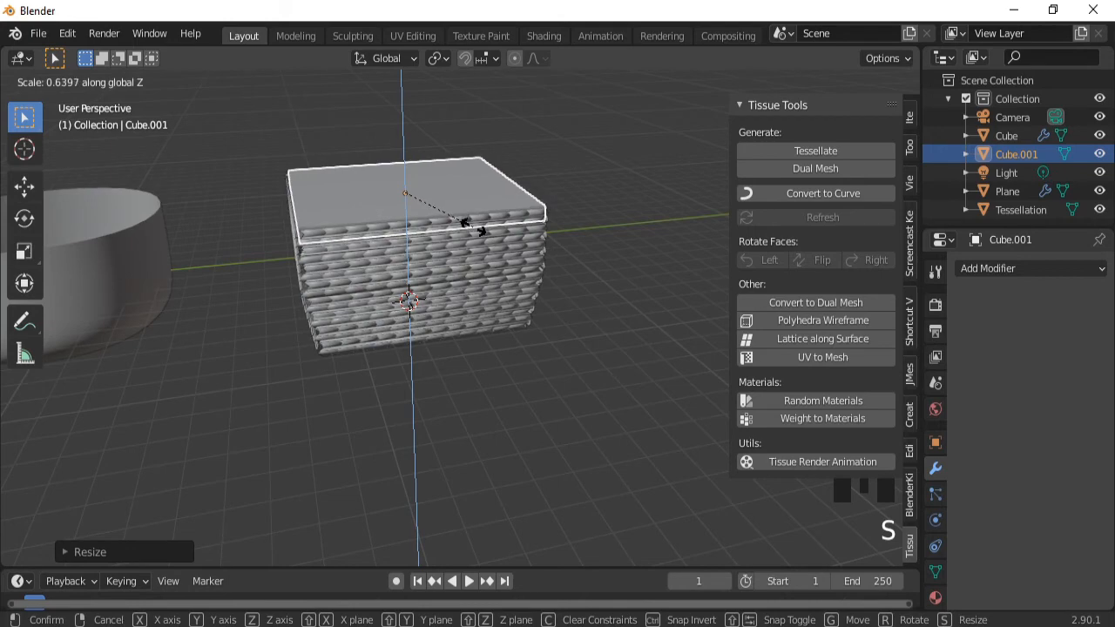
click(471, 227)
key(g)
key(z)
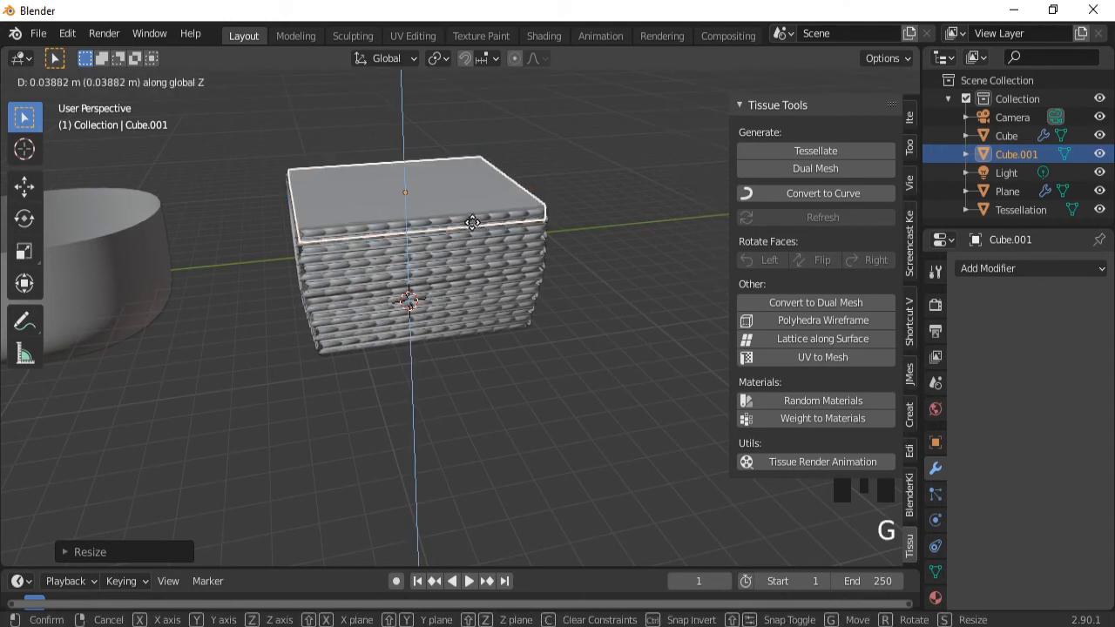
click(472, 221)
Inset the slab's top face by about 0.064 in Edit Mode and delete the inner face.
key(Tab)
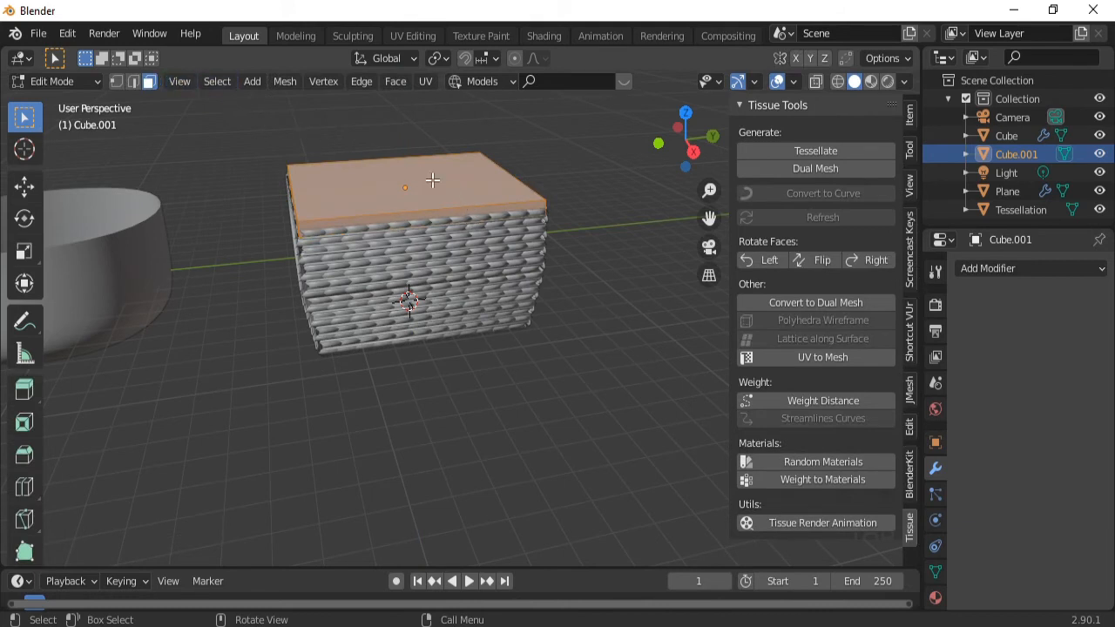
click(451, 188)
key(i)
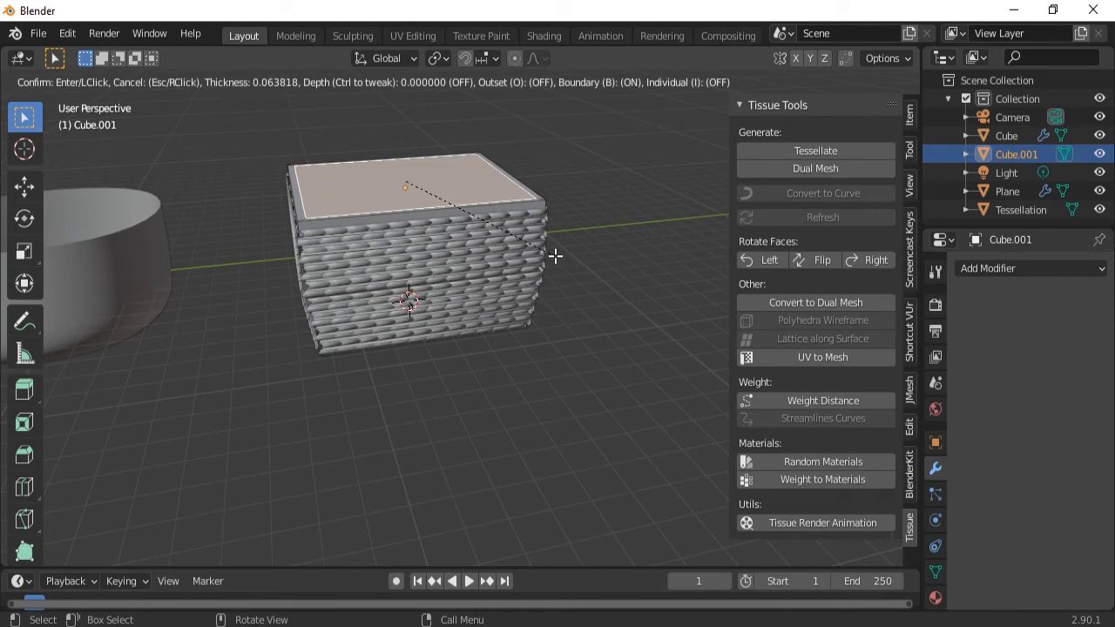
click(555, 255)
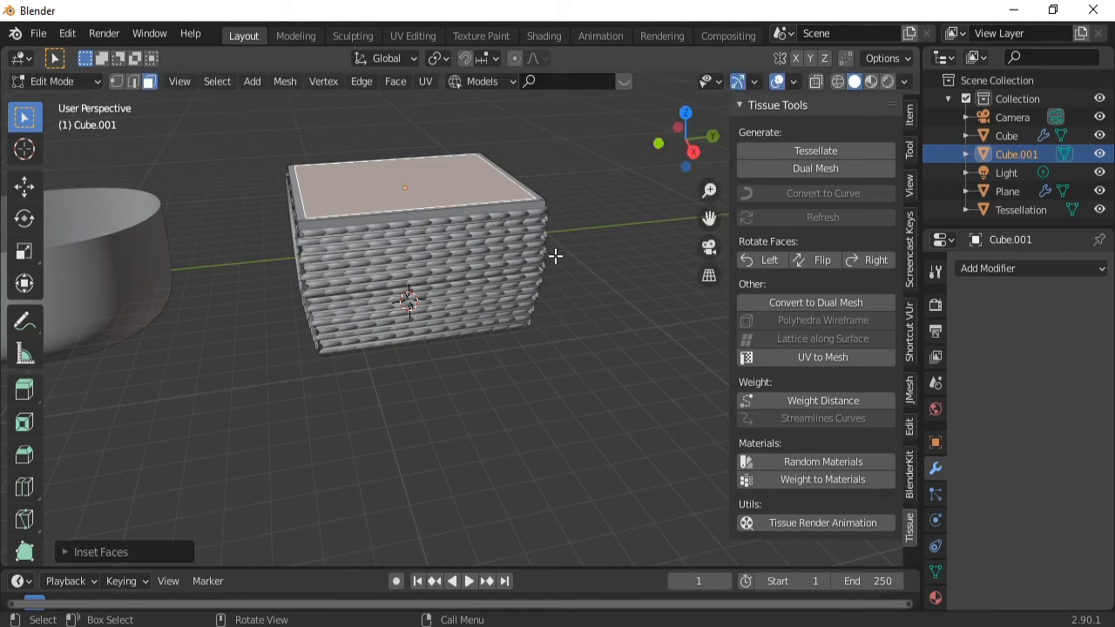
key(x)
click(523, 256)
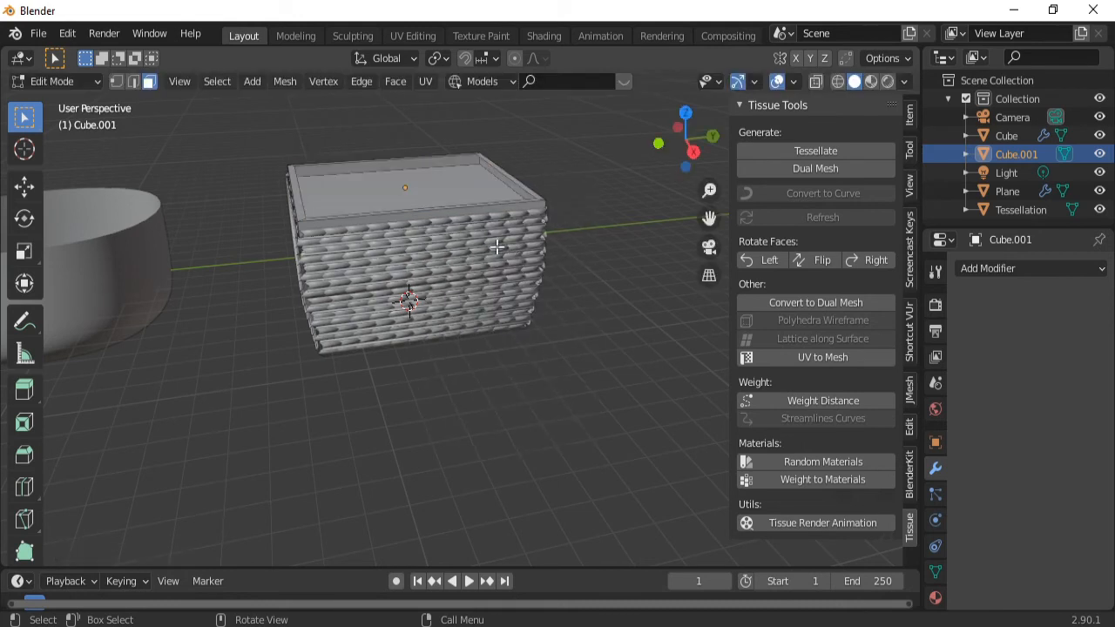
Inset the slab's bottom face slightly and delete its inner face to open the rim frame.
mouse_move(445, 200)
middle_down()
mouse_move(500, 219)
mouse_move(453, 219)
middle_up()
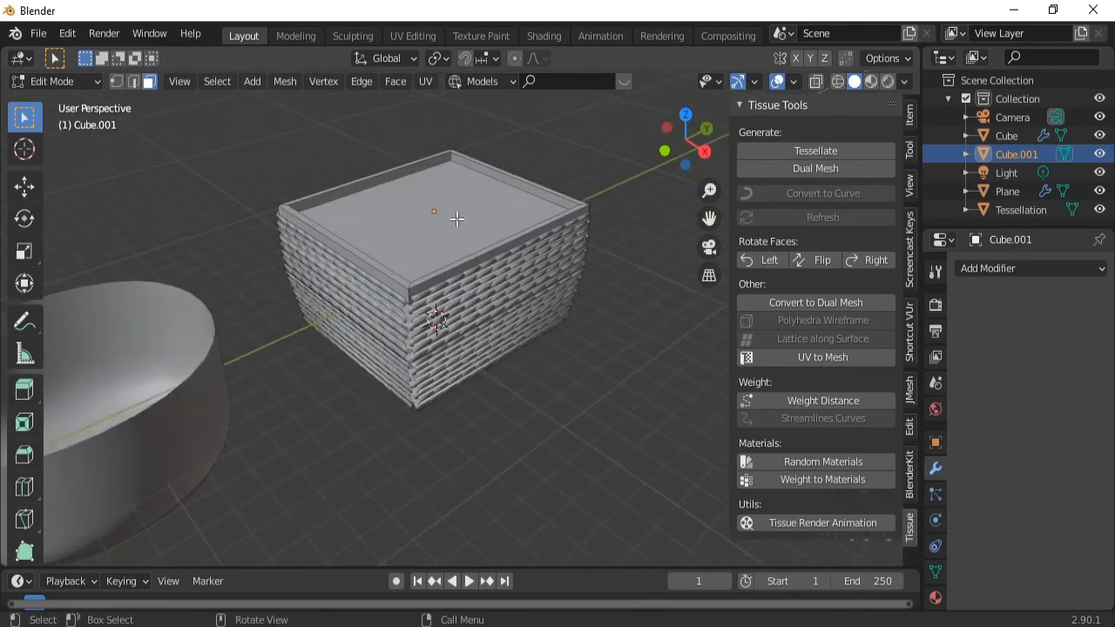
click(452, 219)
key(i)
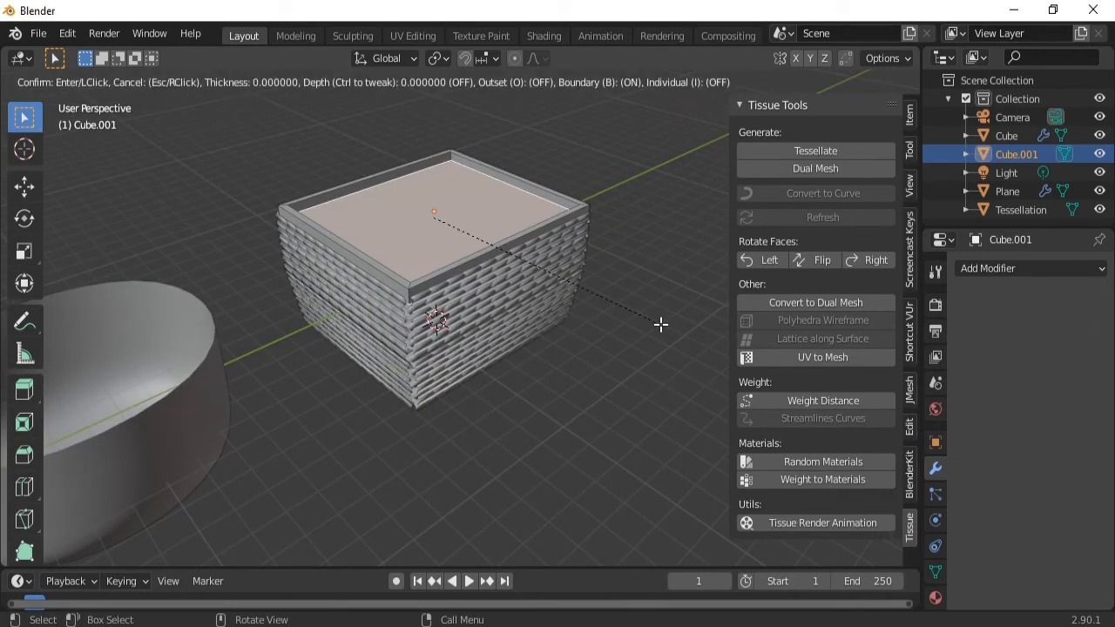
click(654, 321)
key(x)
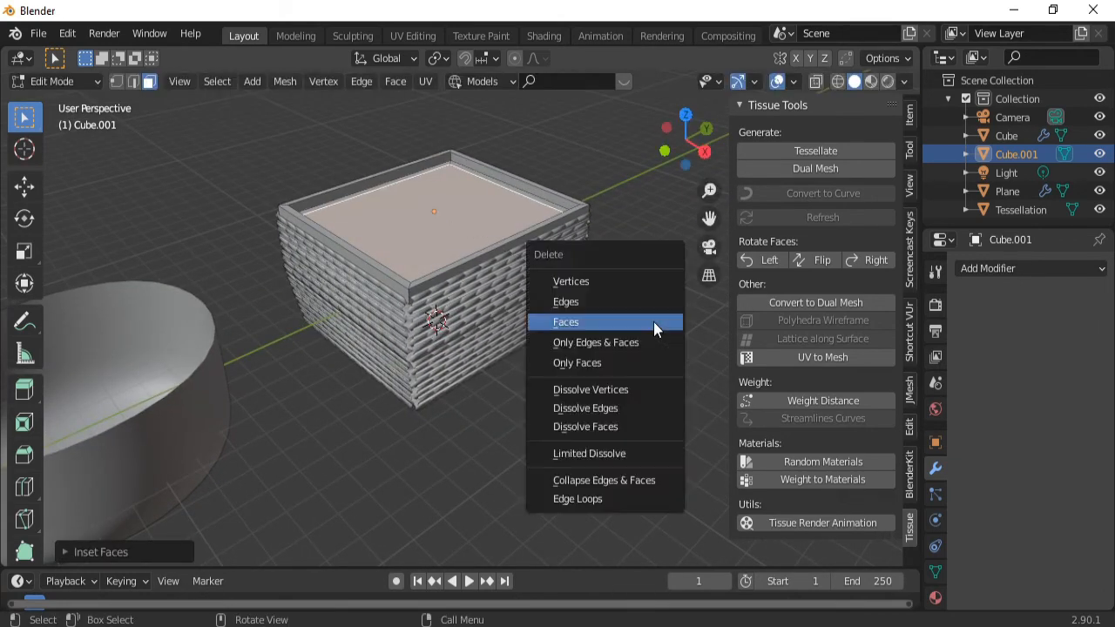
click(635, 328)
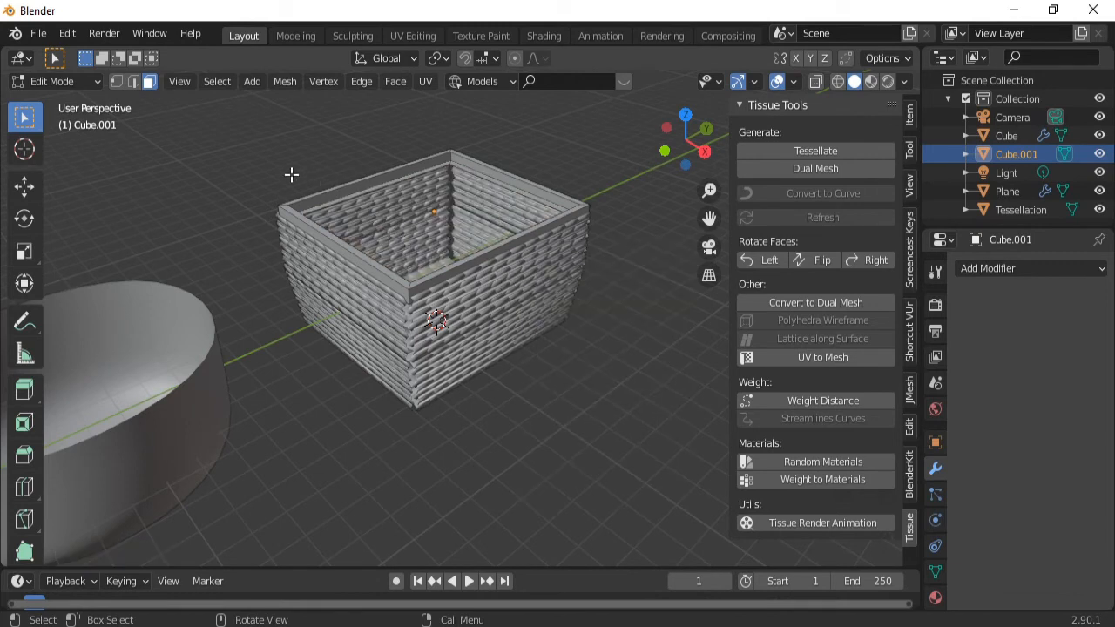
Try to fill the rim frame's inner edge loop with a face, and undo the fill.
click(136, 82)
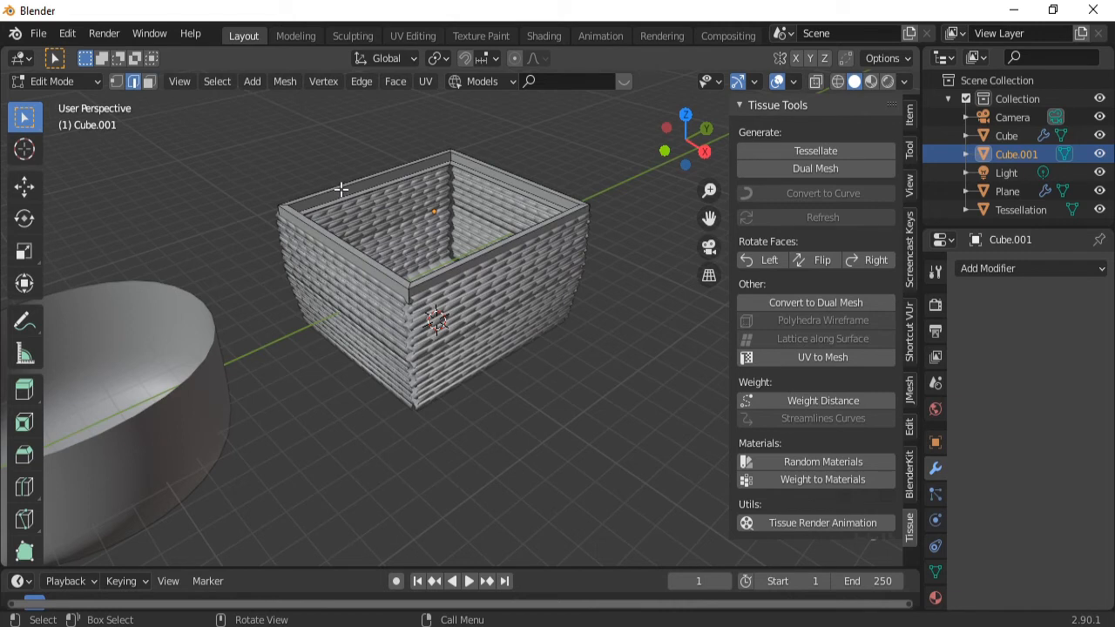
alt+click(340, 187)
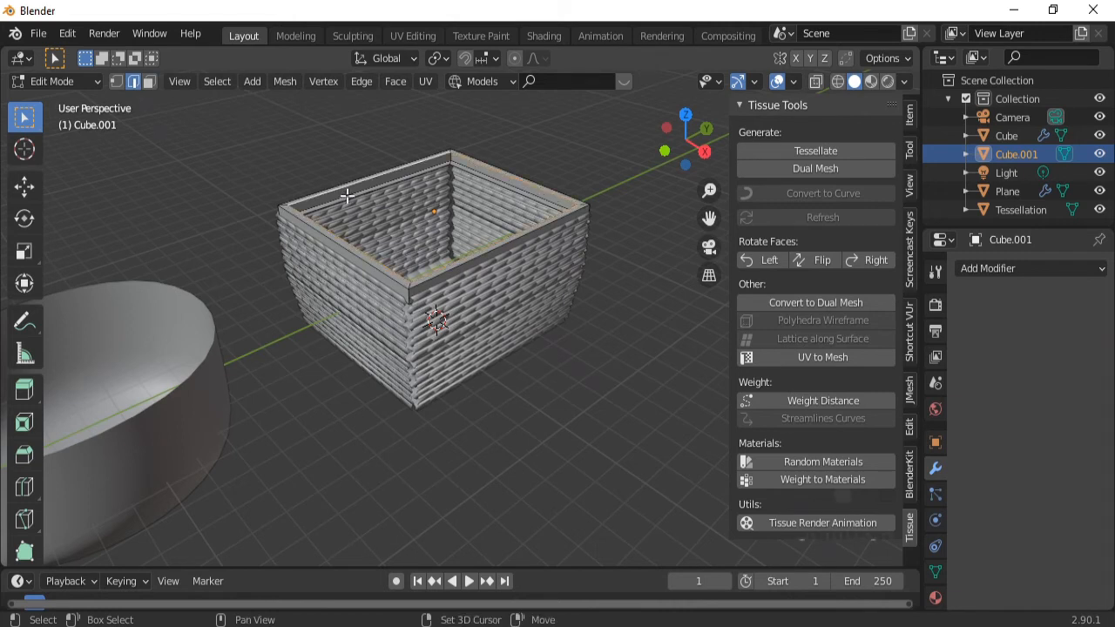
key(f)
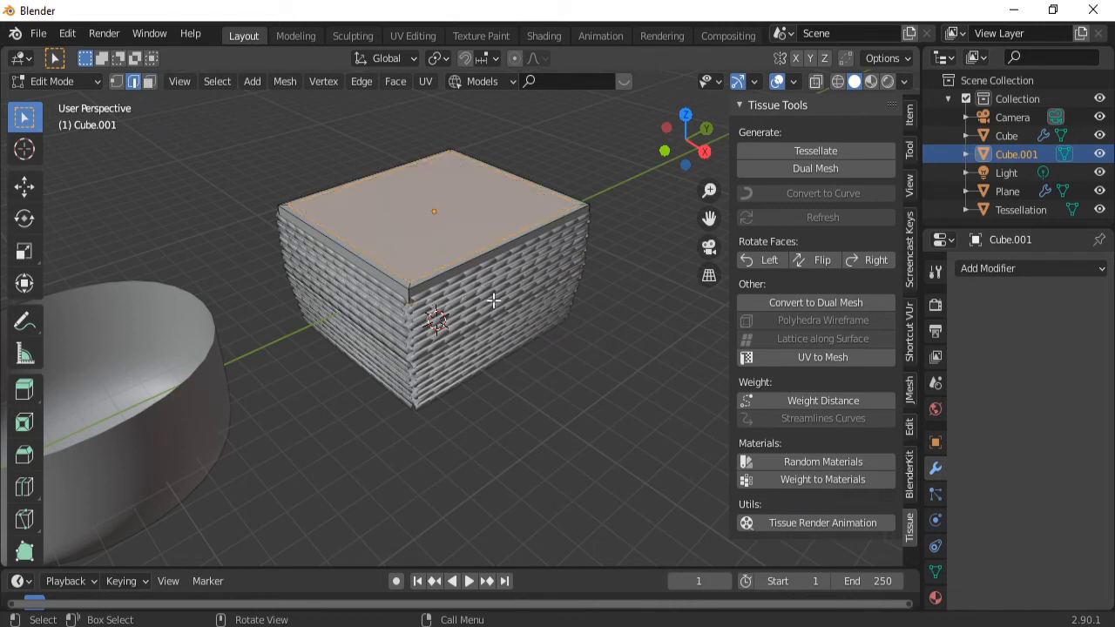
key(ctrl+z)
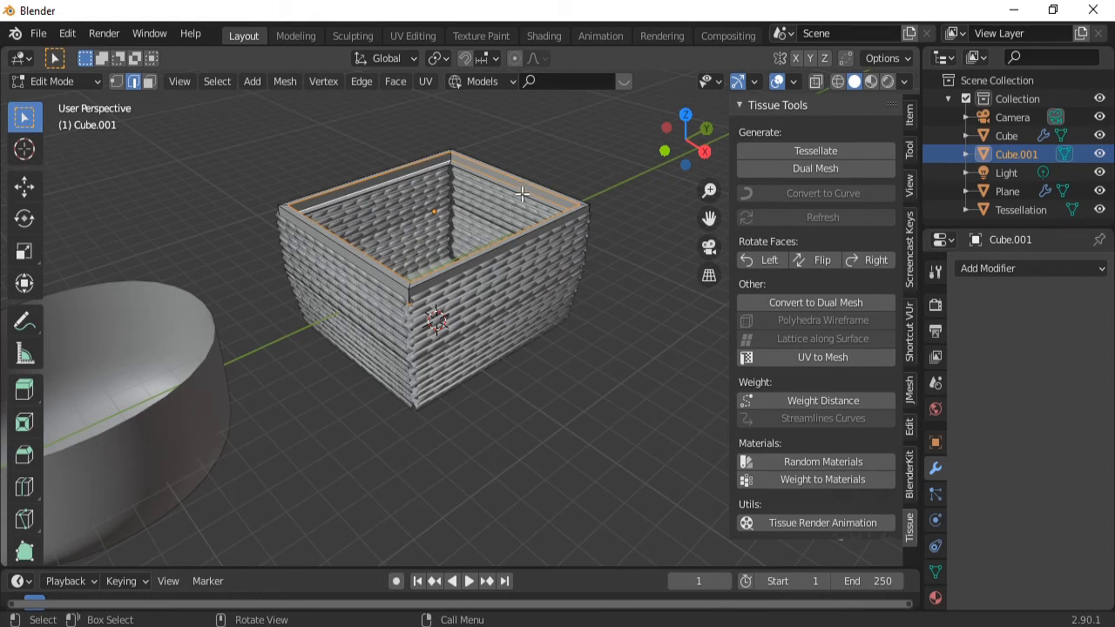
Select the upper and lower inner edges on one side of the rim frame and fill a face between them.
key(alt+a)
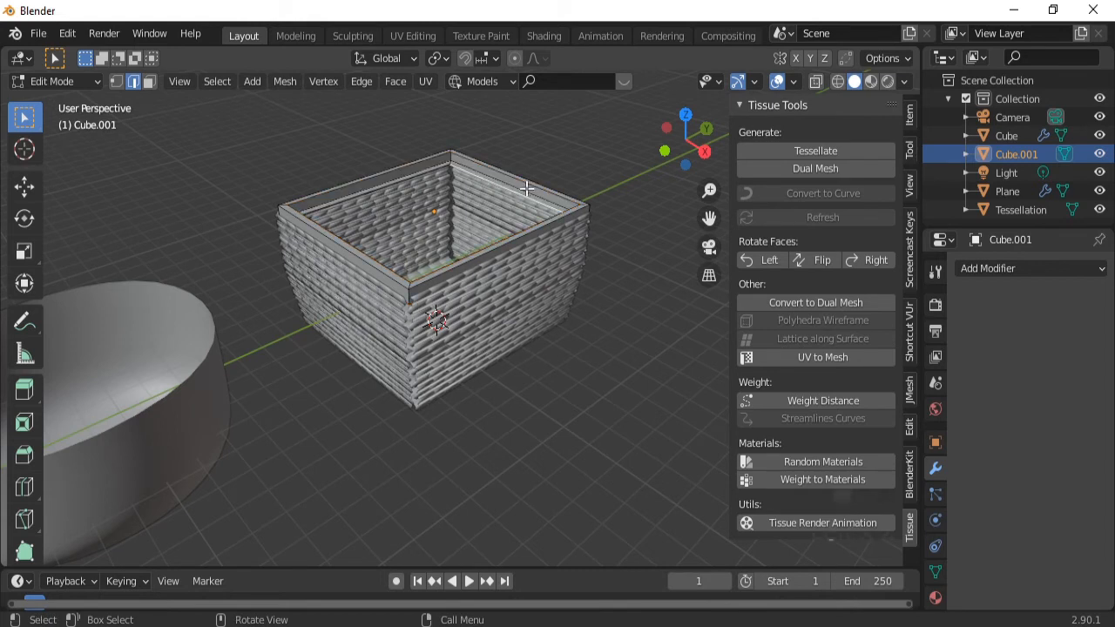
alt+click(529, 182)
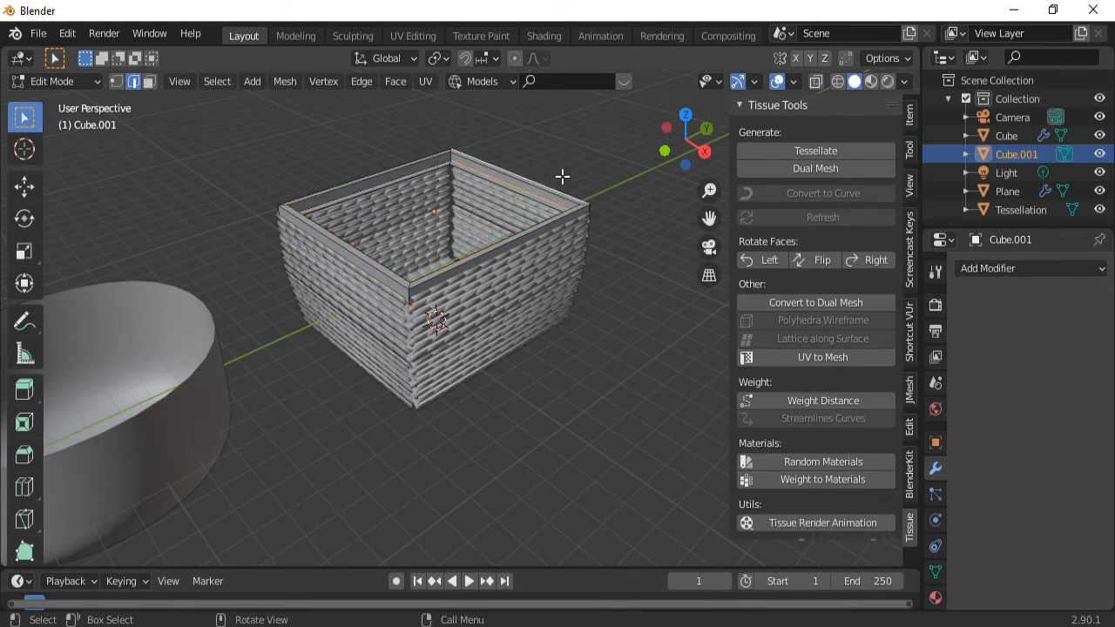
ctrl+middle_drag(562, 176, 540, 207)
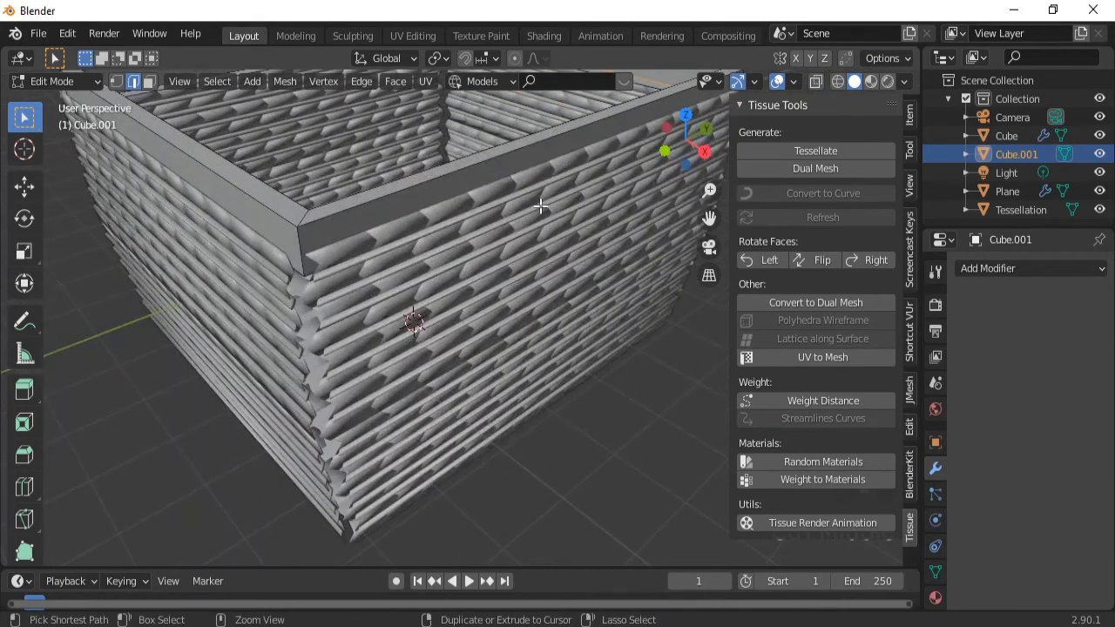
key(ctrl+KP_8)
key(ctrl+KP_8)
key(ctrl+KP_8)
key(ctrl+KP_8)
key(ctrl+KP_8)
key(ctrl+KP_8)
key(ctrl+KP_8)
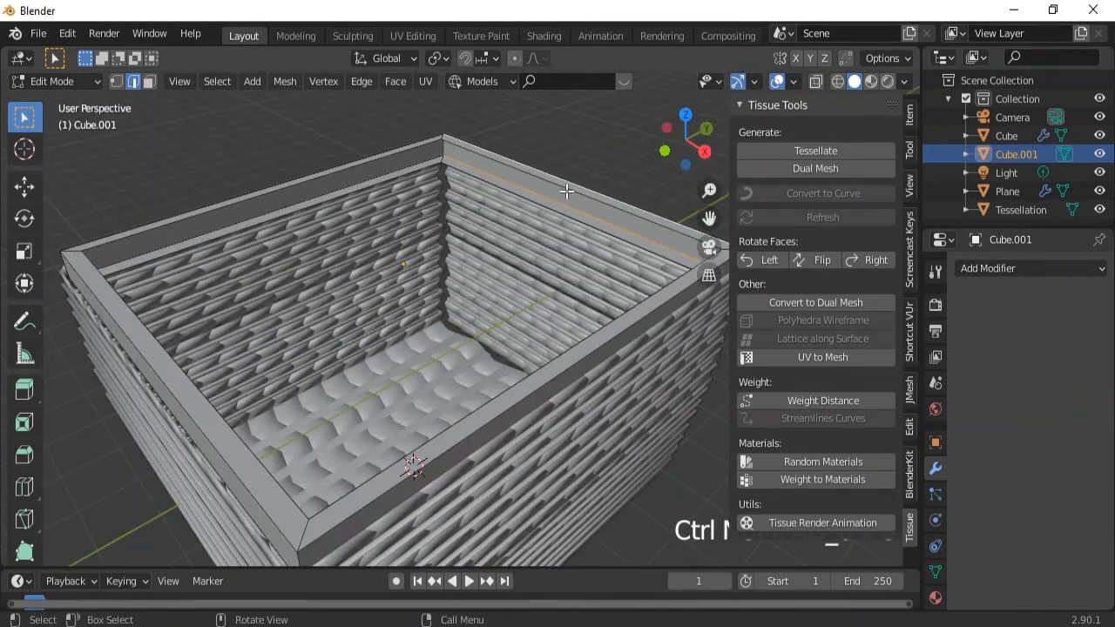
alt+click(566, 191)
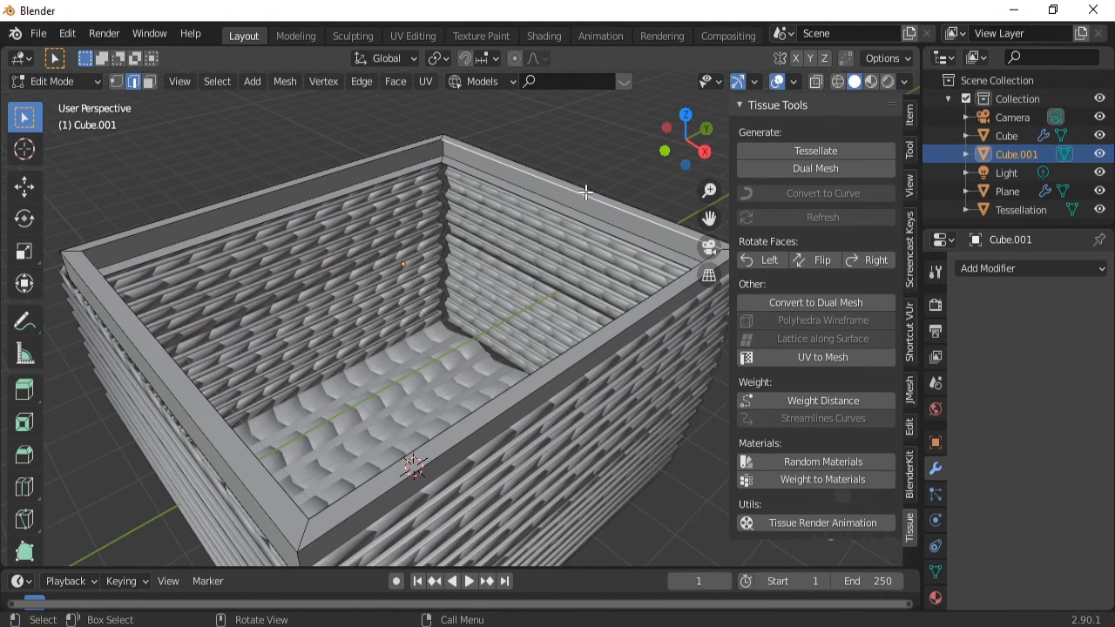
click(586, 193)
alt+shift+click(581, 193)
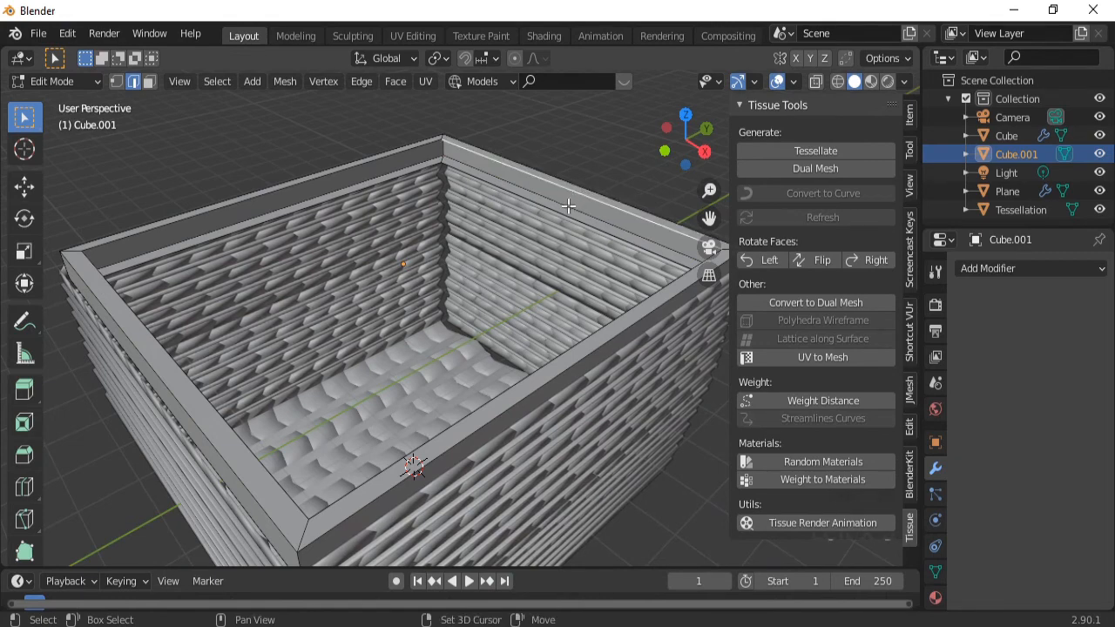
alt+shift+click(565, 214)
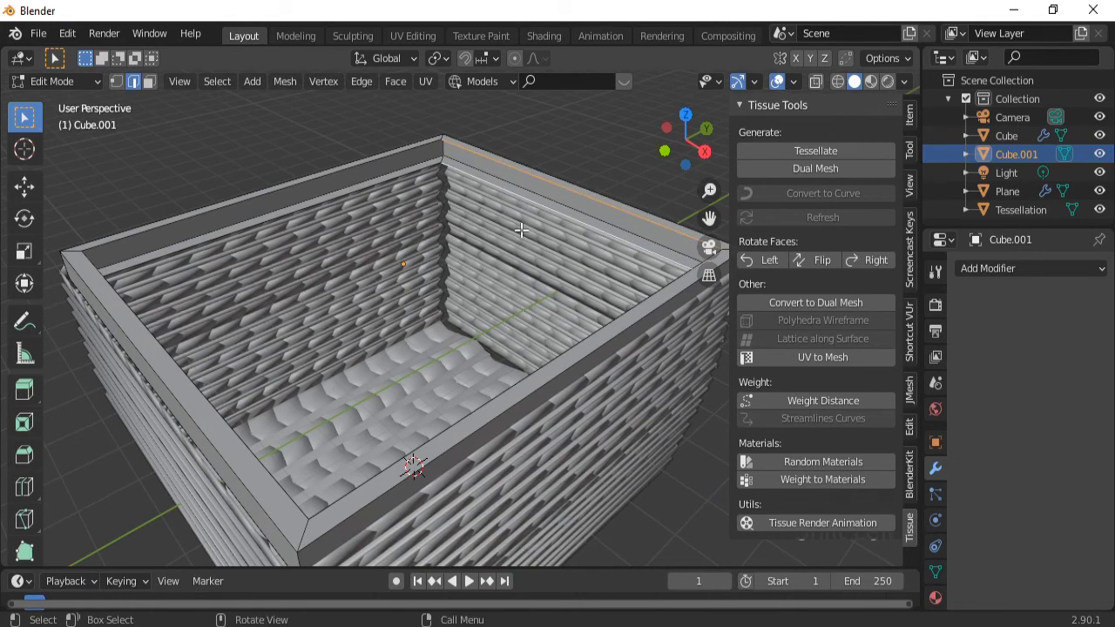
key(f)
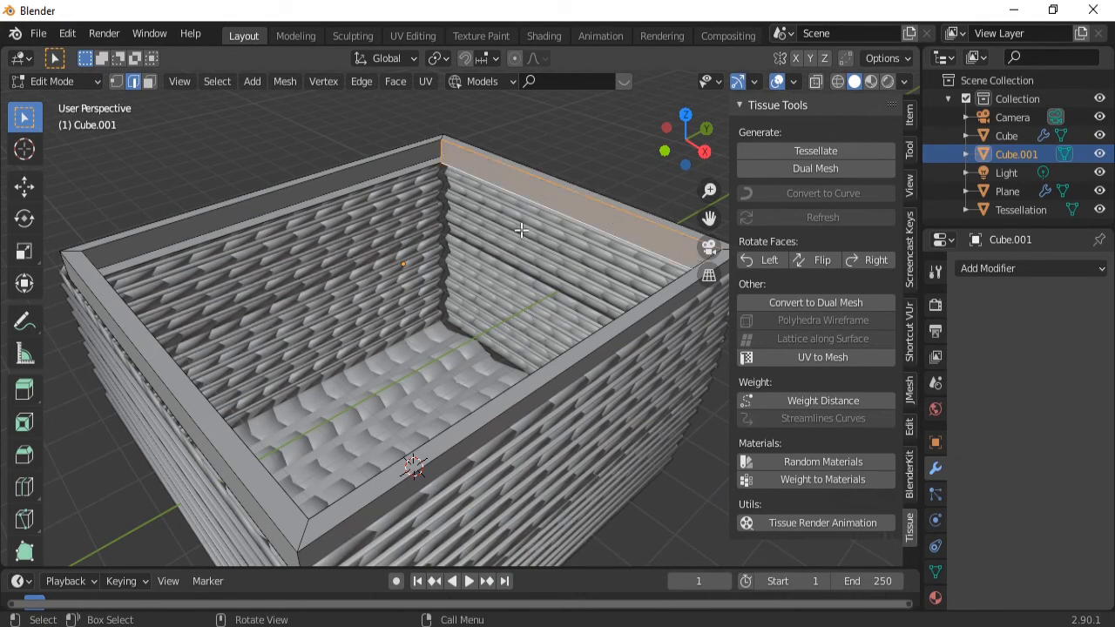
Fill the adjacent inner side of the rim frame with a face between its upper and lower edges.
alt+click(366, 164)
alt+shift+click(369, 188)
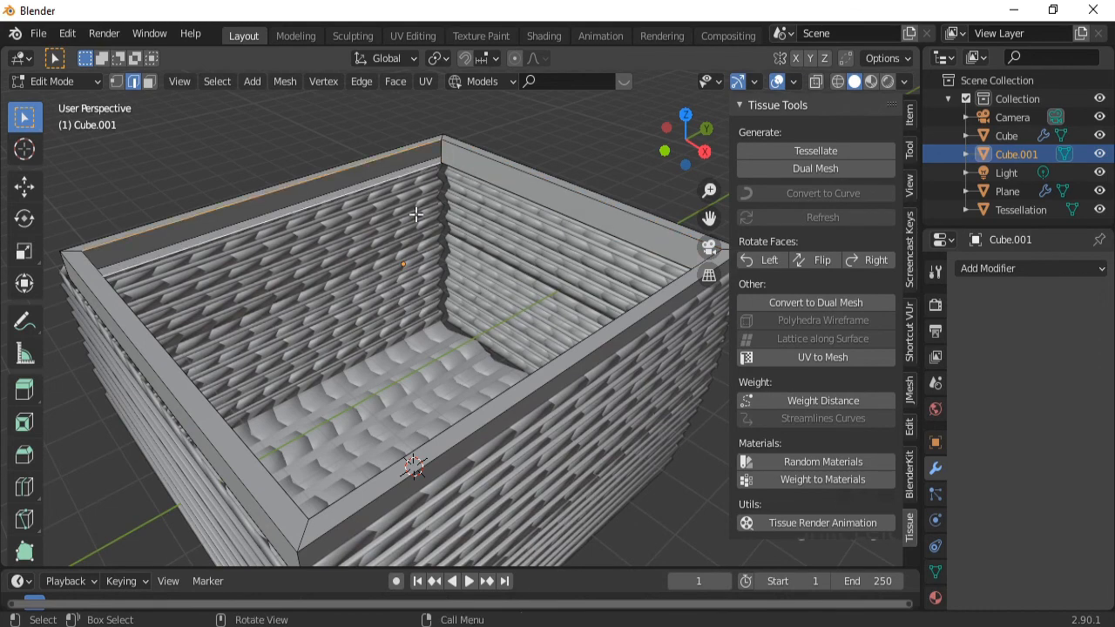
key(f)
Fill the remaining two inner sides of the rim frame with faces to close its inner wall.
middle_drag(460, 225, 206, 213)
scroll(206, 213, down, 4)
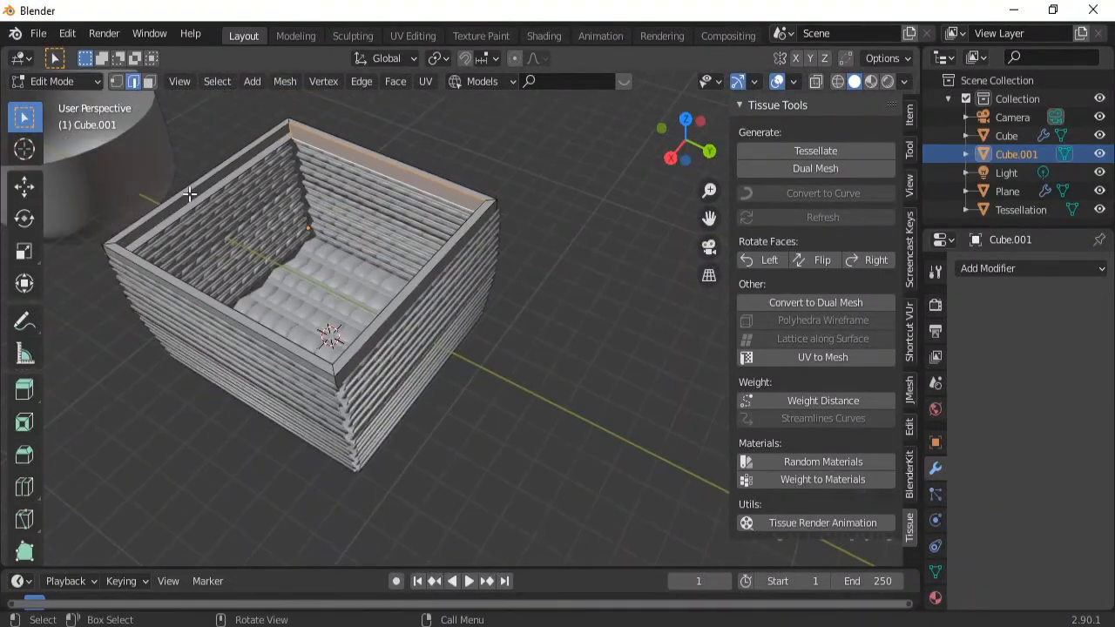
middle_drag(274, 224, 262, 197)
alt+click(266, 191)
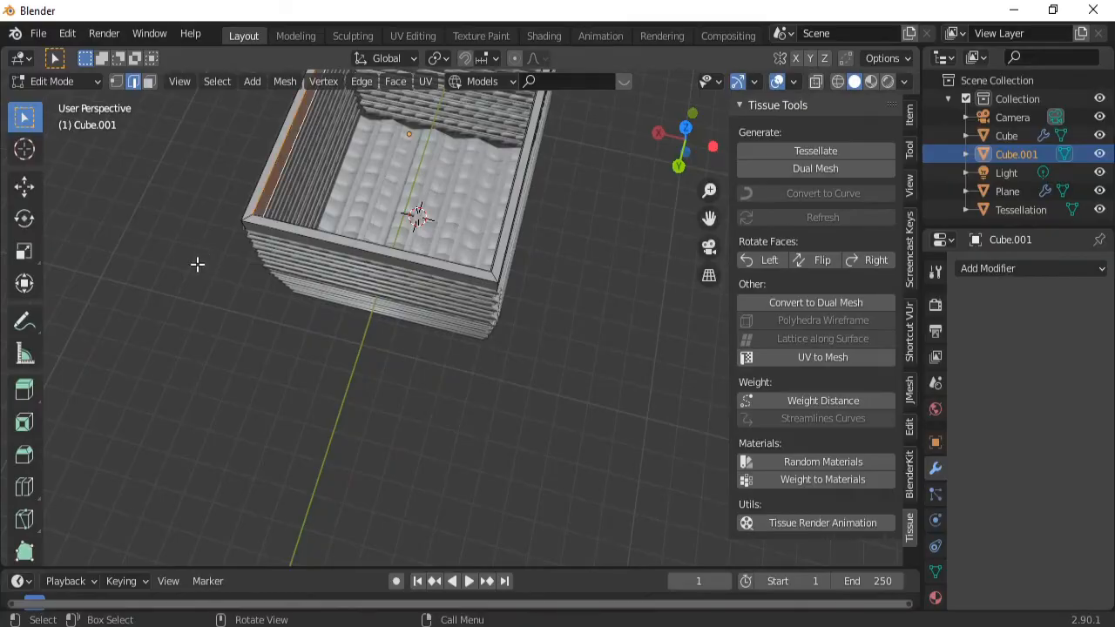
middle_drag(219, 259, 458, 232)
scroll(460, 233, down, 2)
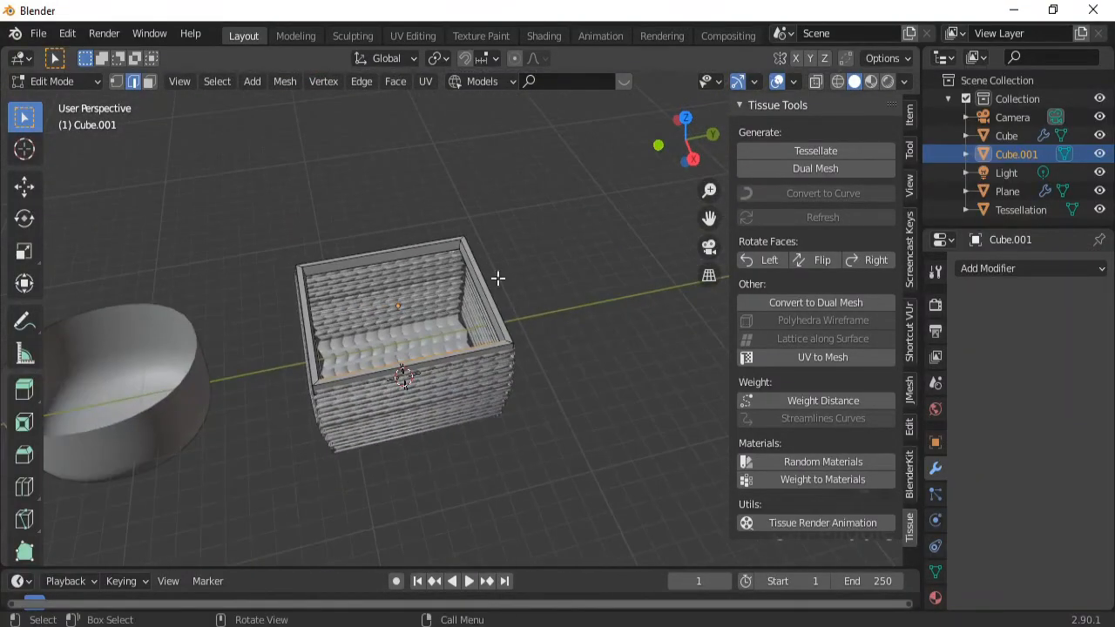
middle_drag(484, 359, 431, 283)
scroll(434, 271, up, 3)
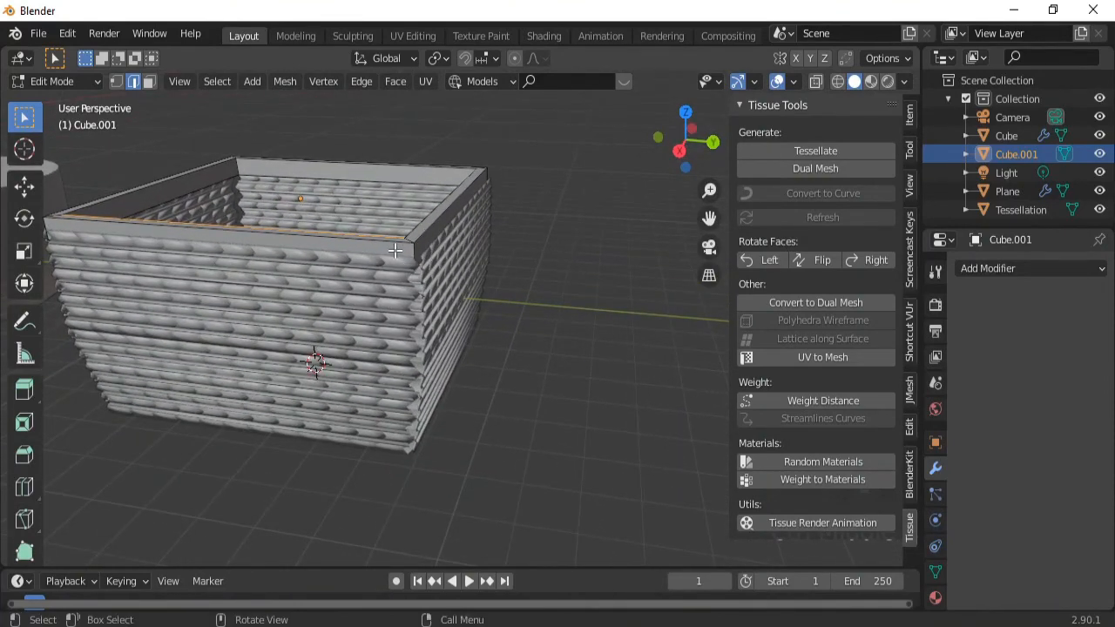
Hide the viewport overlays, inspect the rim frame from several angles, and show the overlays again.
click(782, 83)
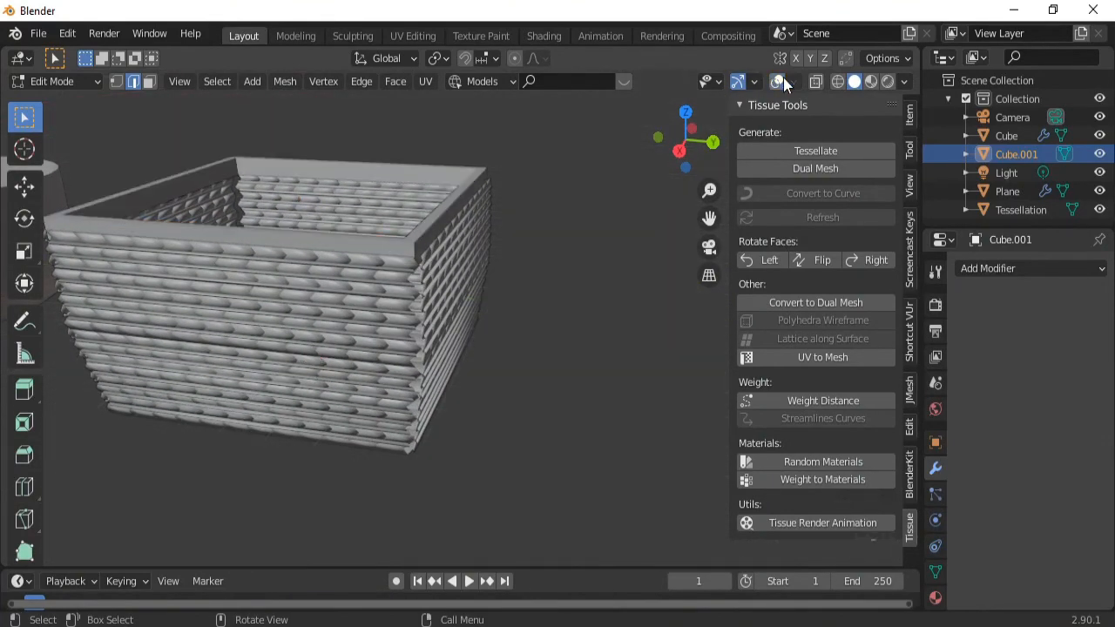
scroll(377, 323, down, 3)
middle_drag(377, 323, 741, 114)
click(778, 81)
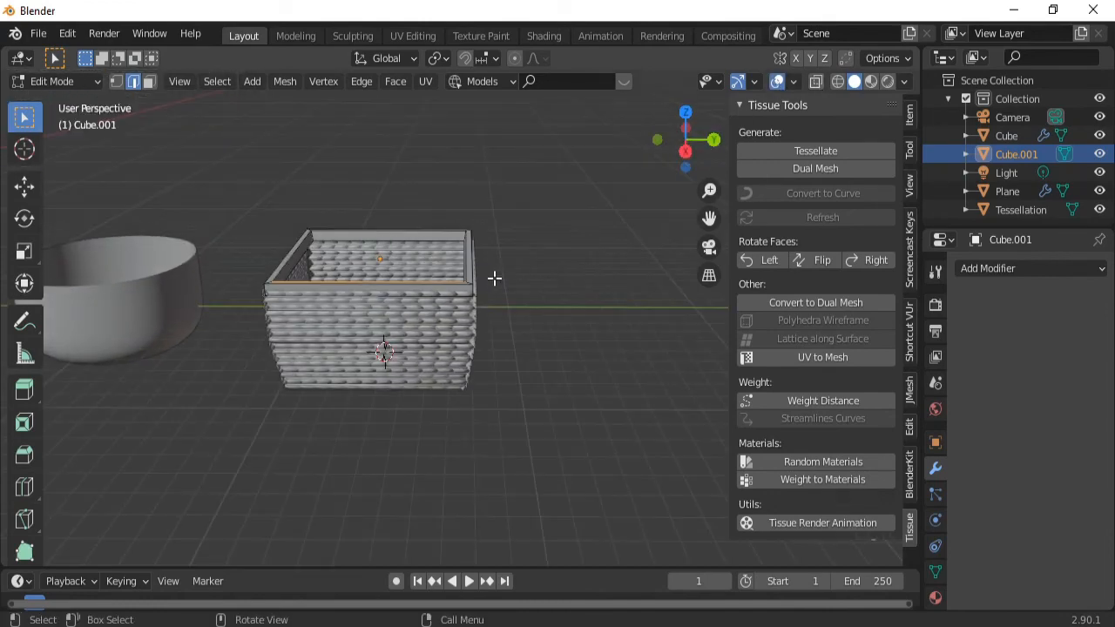
Add a new material to the whole rim frame, darken its base color to near black, and leave Edit Mode.
alt+click(492, 278)
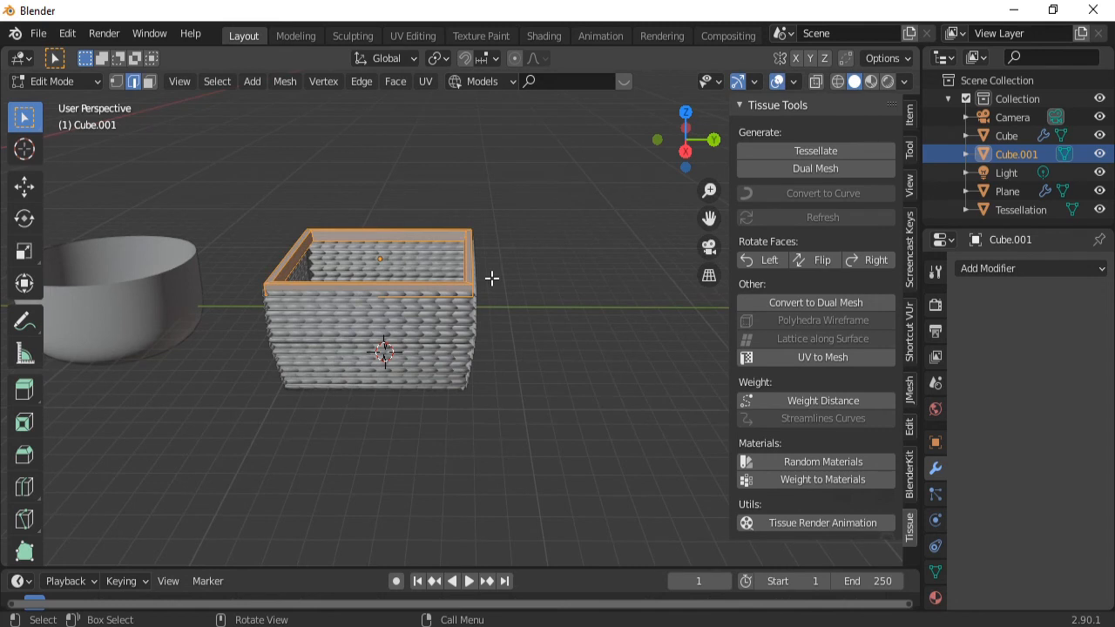
click(936, 598)
click(1037, 347)
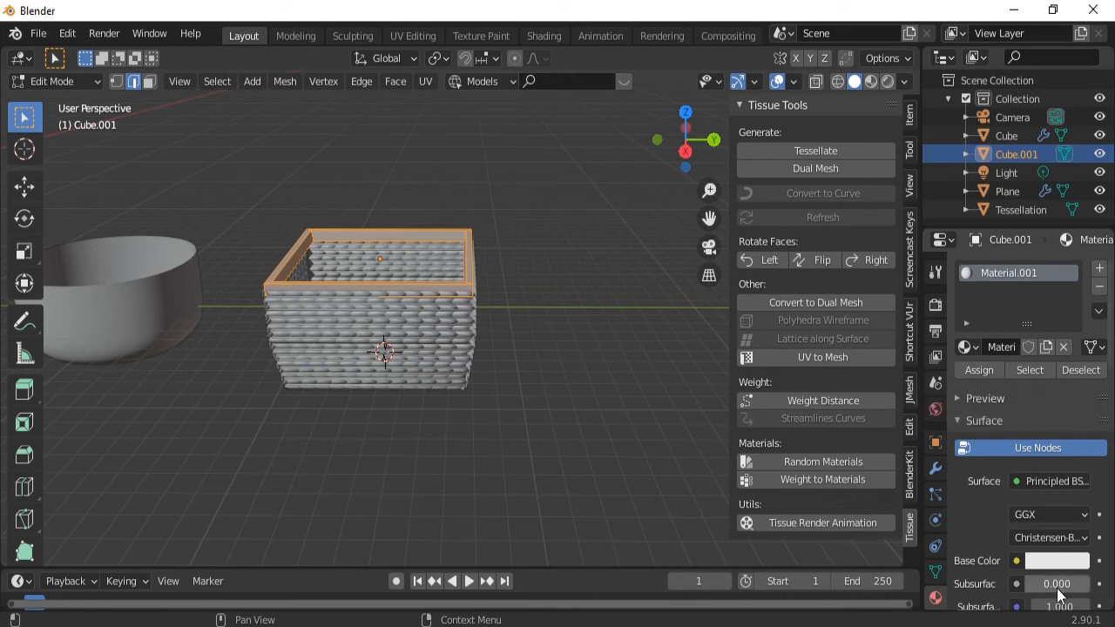
click(1061, 565)
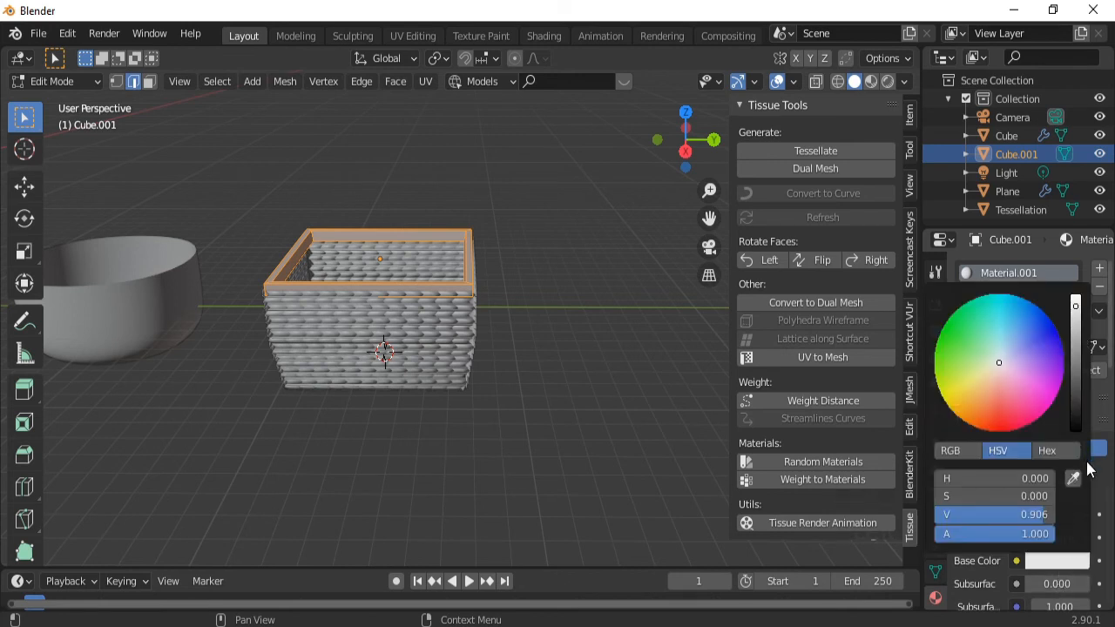
drag(1078, 427, 1078, 402)
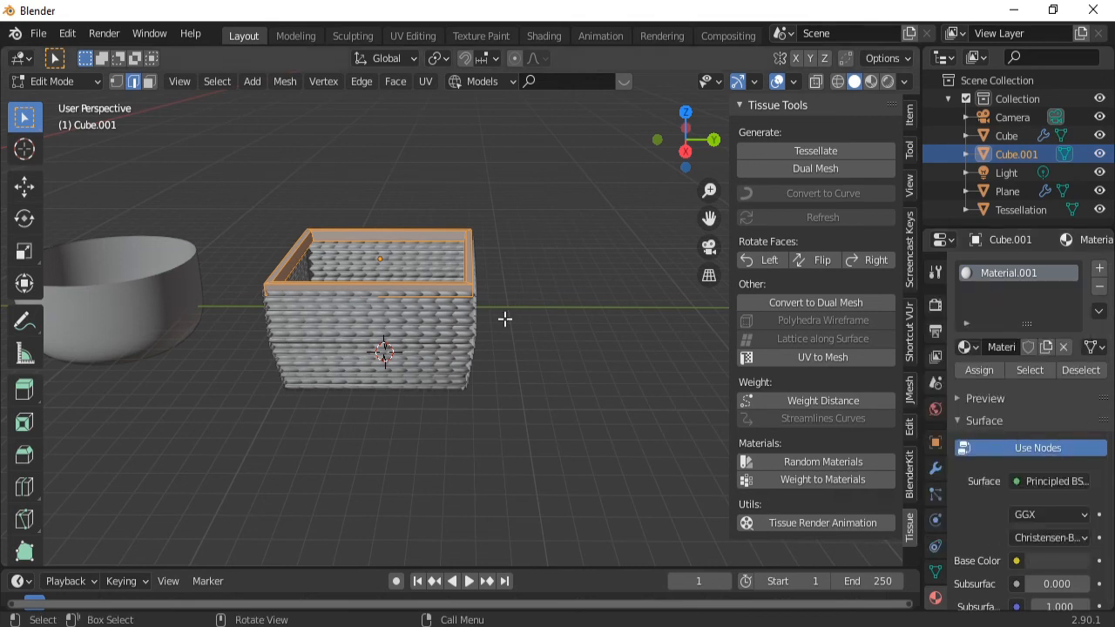
key(alt+a)
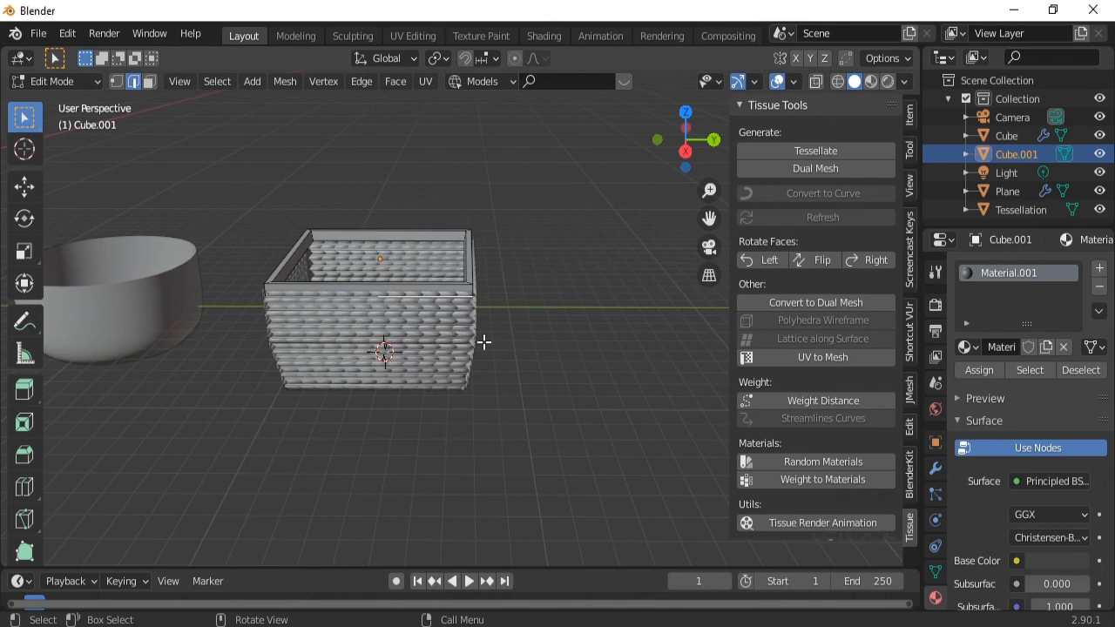
key(Tab)
Add a new material to the woven Tessellation basket and set its base color to a saturated orange.
click(440, 346)
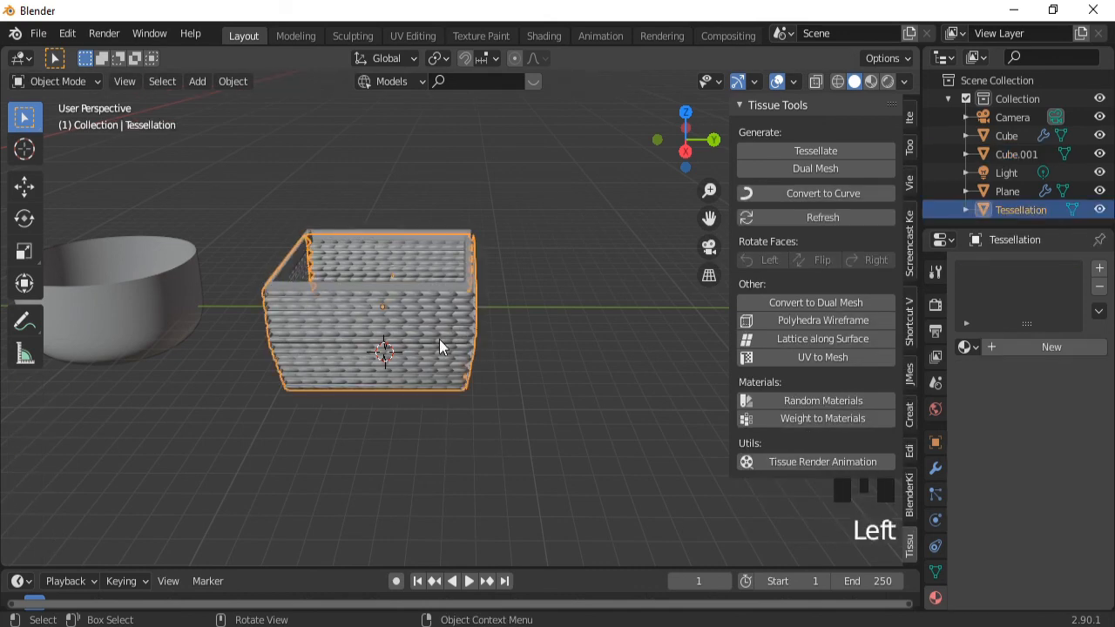
click(1023, 346)
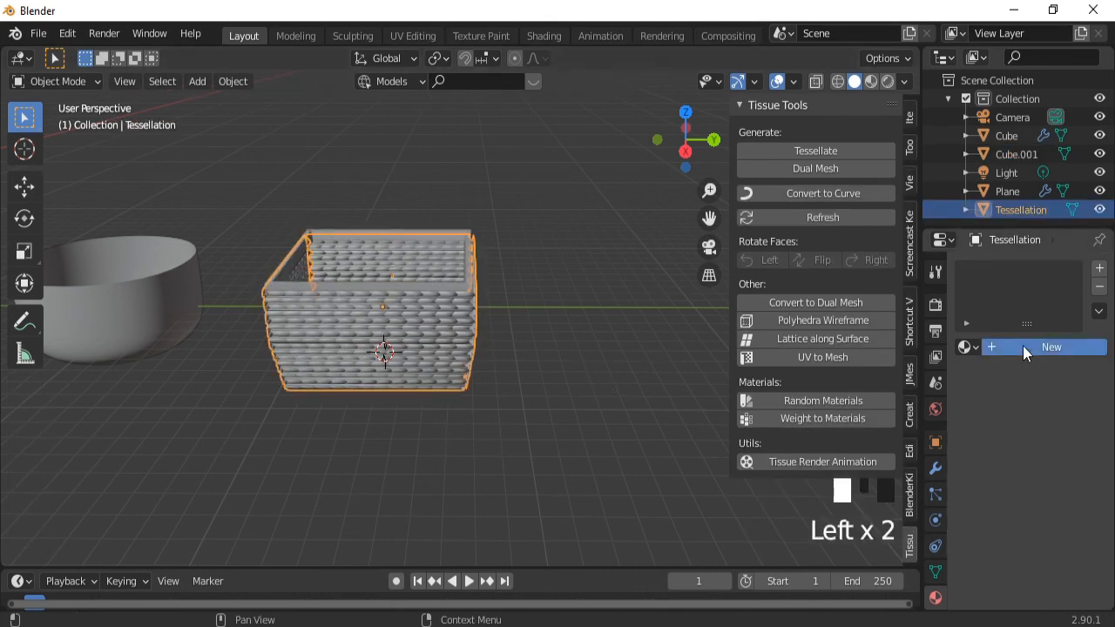
click(1057, 537)
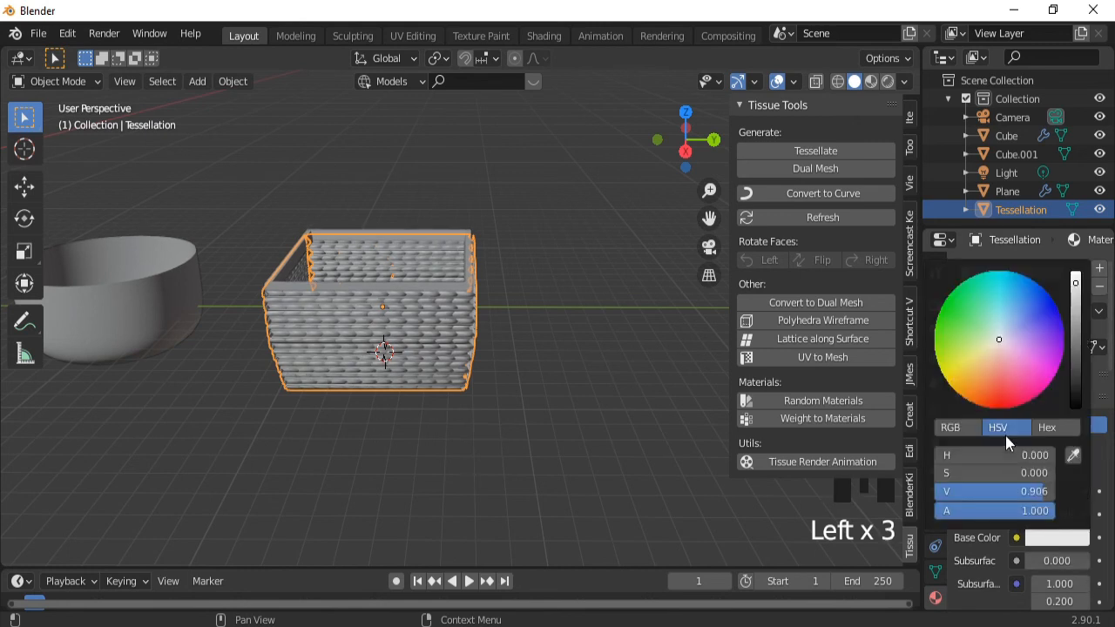
click(985, 394)
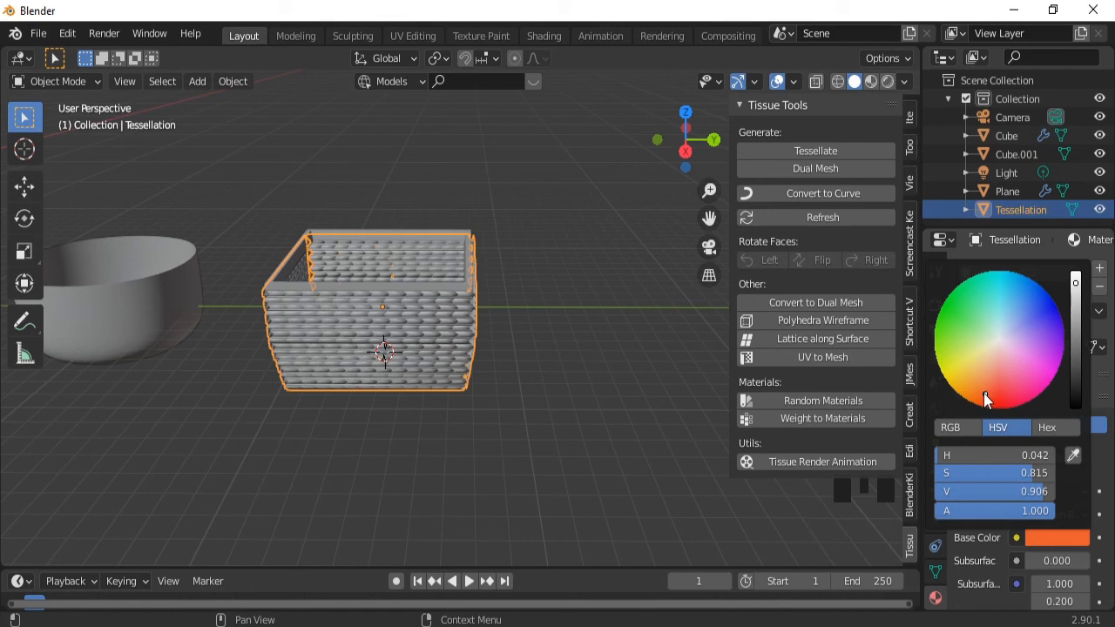
click(978, 393)
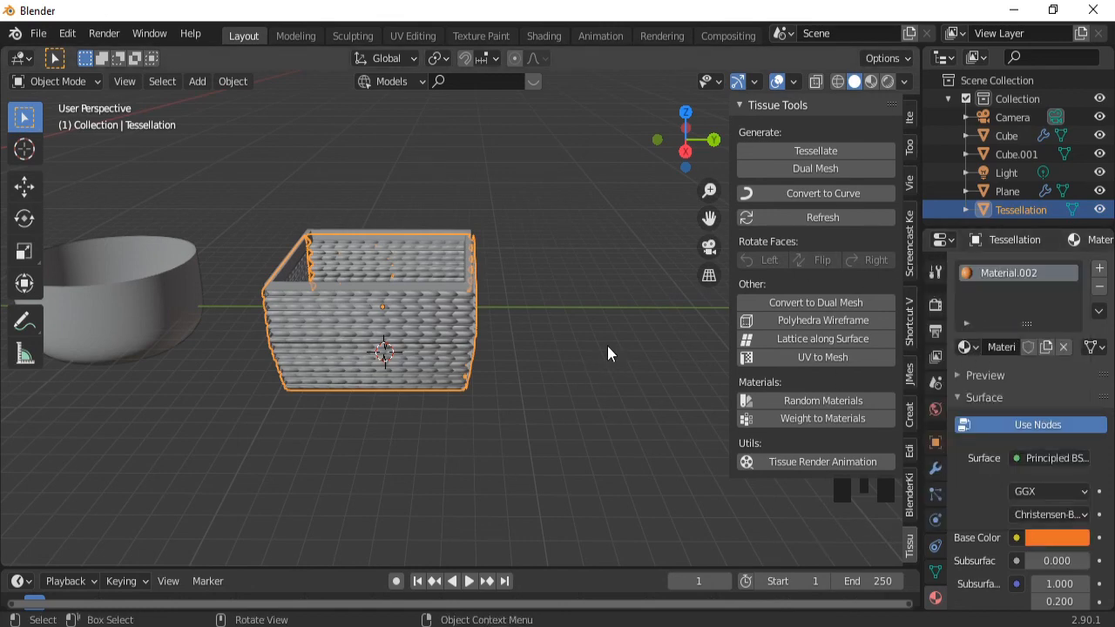
Preview the basket's materials in rendered viewport shading with the overlays hidden.
key(Tab)
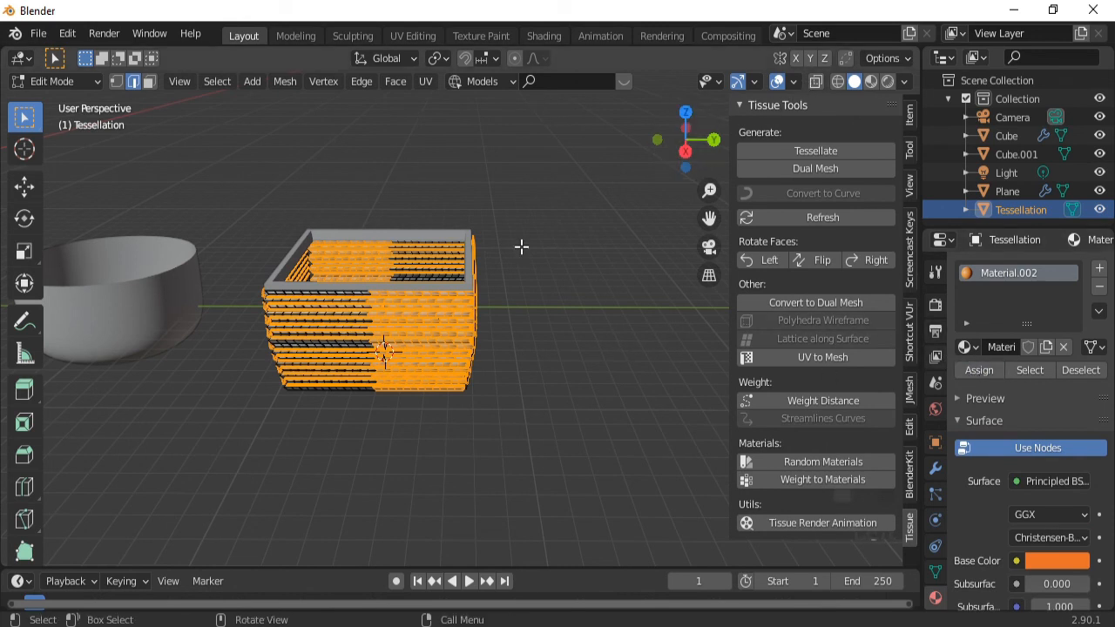
key(Tab)
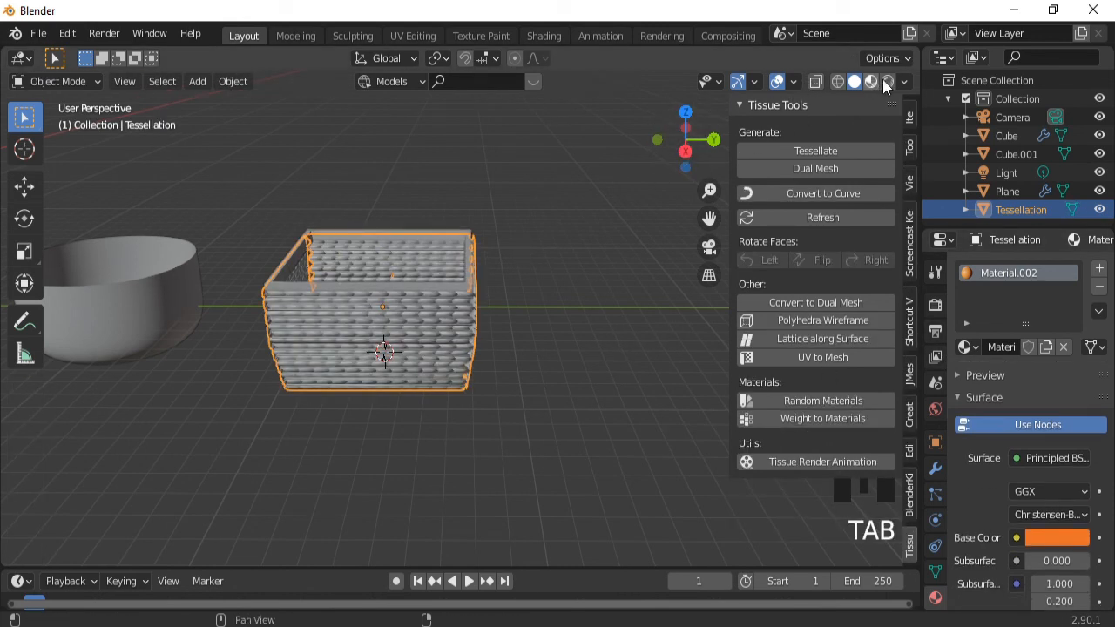
click(888, 81)
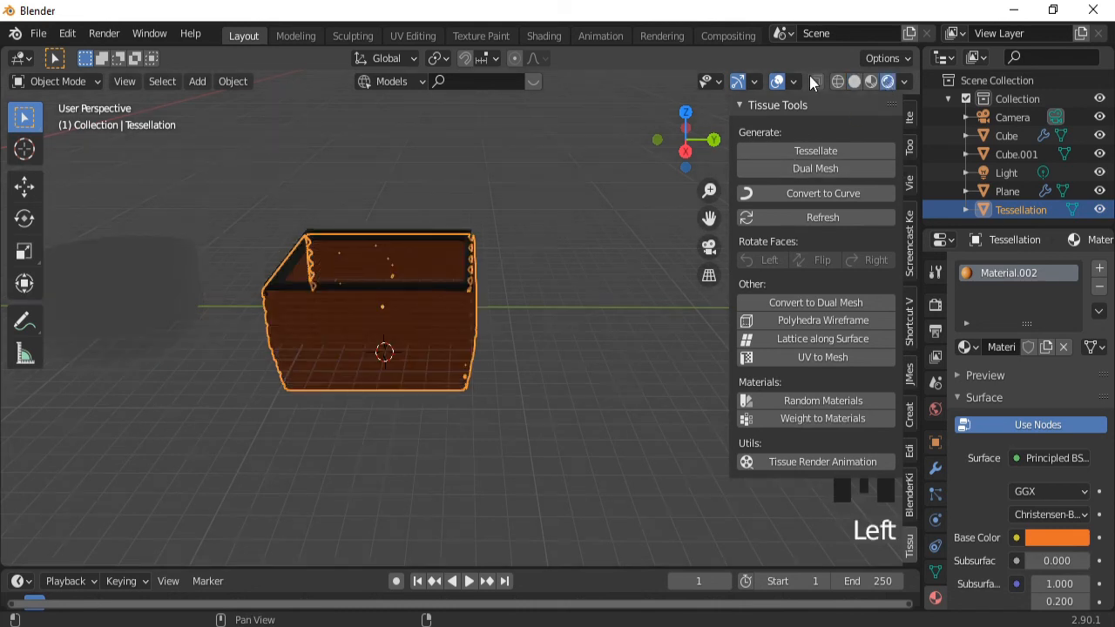
click(778, 82)
middle_drag(542, 335, 441, 355)
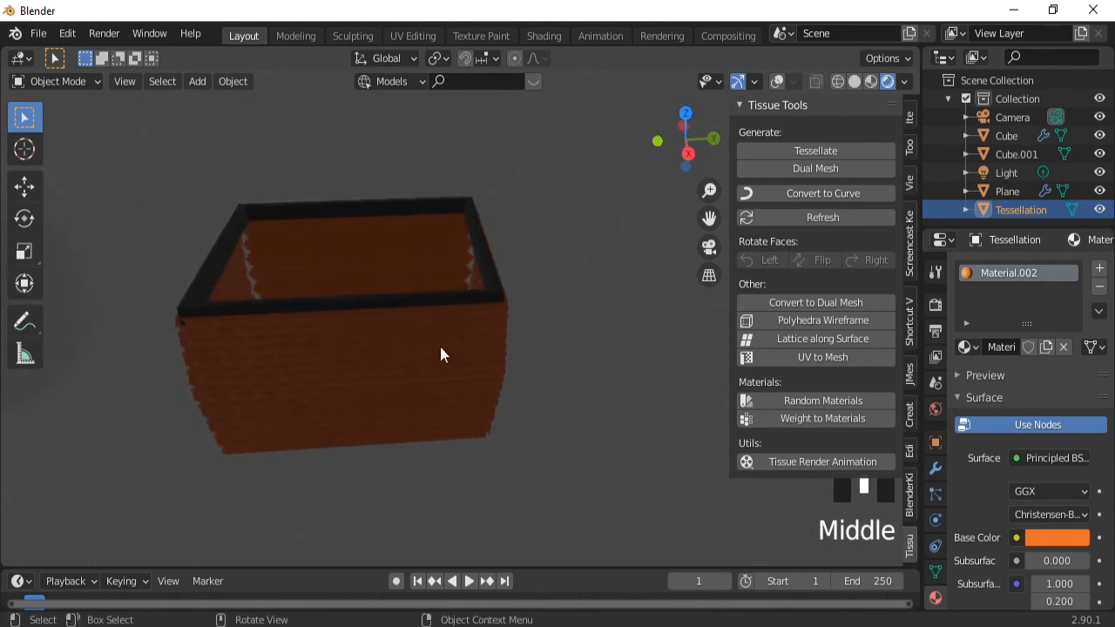